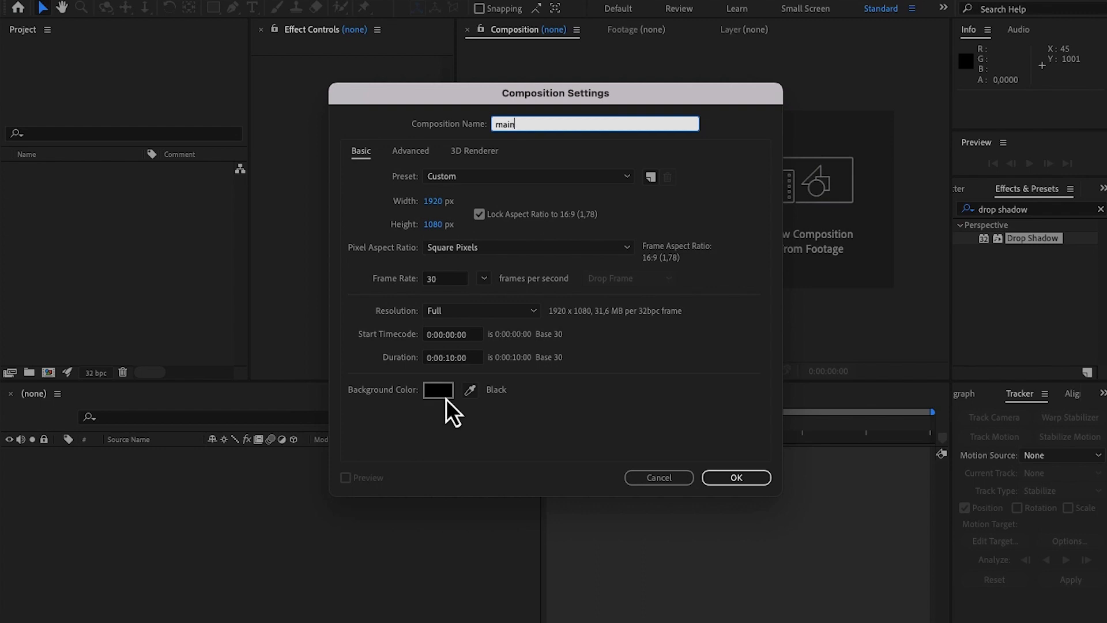
Create the 1920 x 1080, 30 fps, ten-second composition main and import Morocco-political-map.jpeg from the 1st youtube project folder in Documents
{"action": "left_click", "coordinate": [749, 485]}
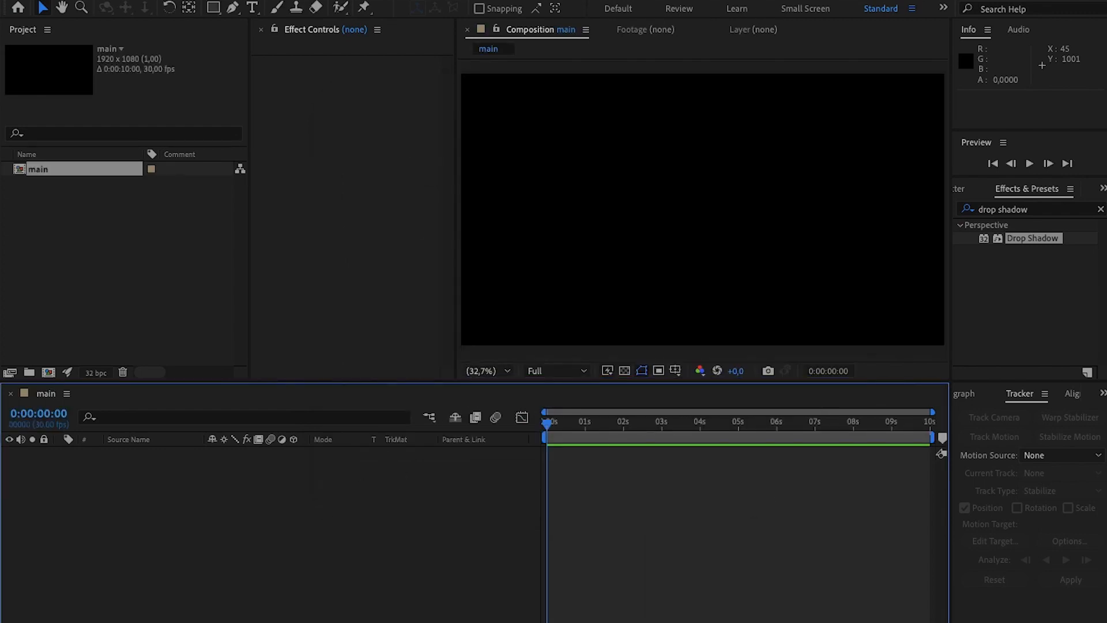
{"action": "mouse_move", "coordinate": [72, 619]}
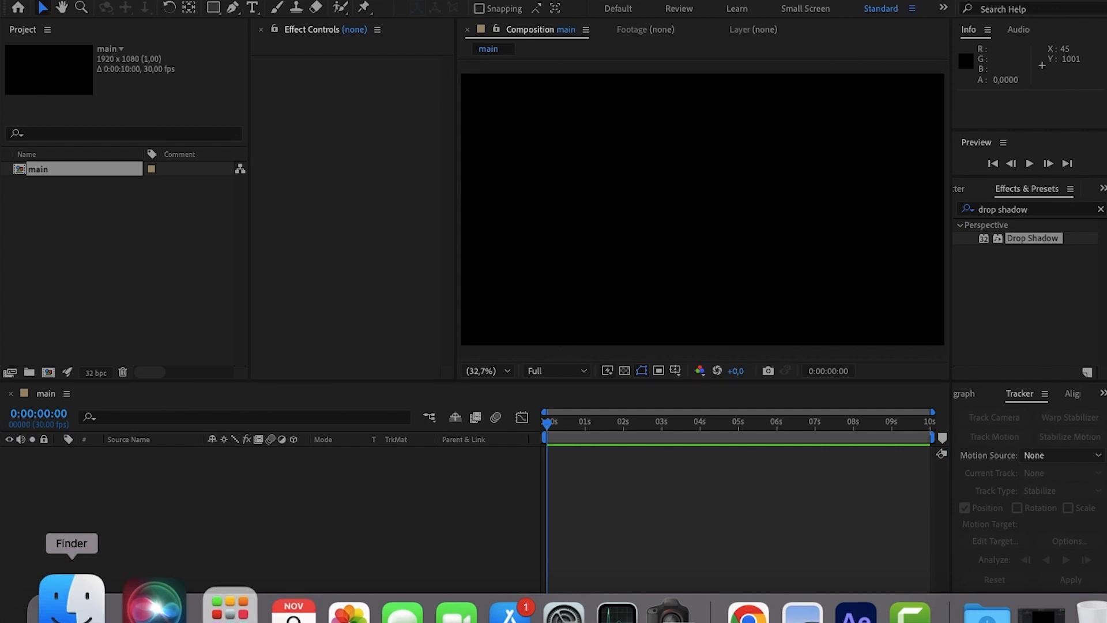
{"action": "left_click", "coordinate": [72, 602]}
{"action": "left_click", "coordinate": [192, 365]}
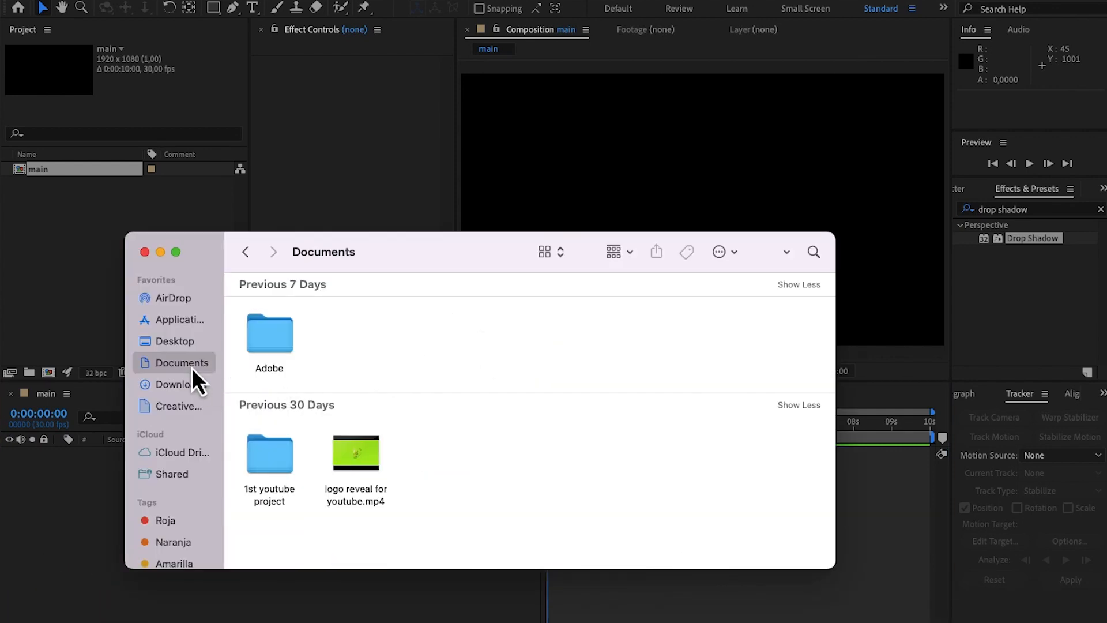
{"action": "double_click", "coordinate": [279, 464]}
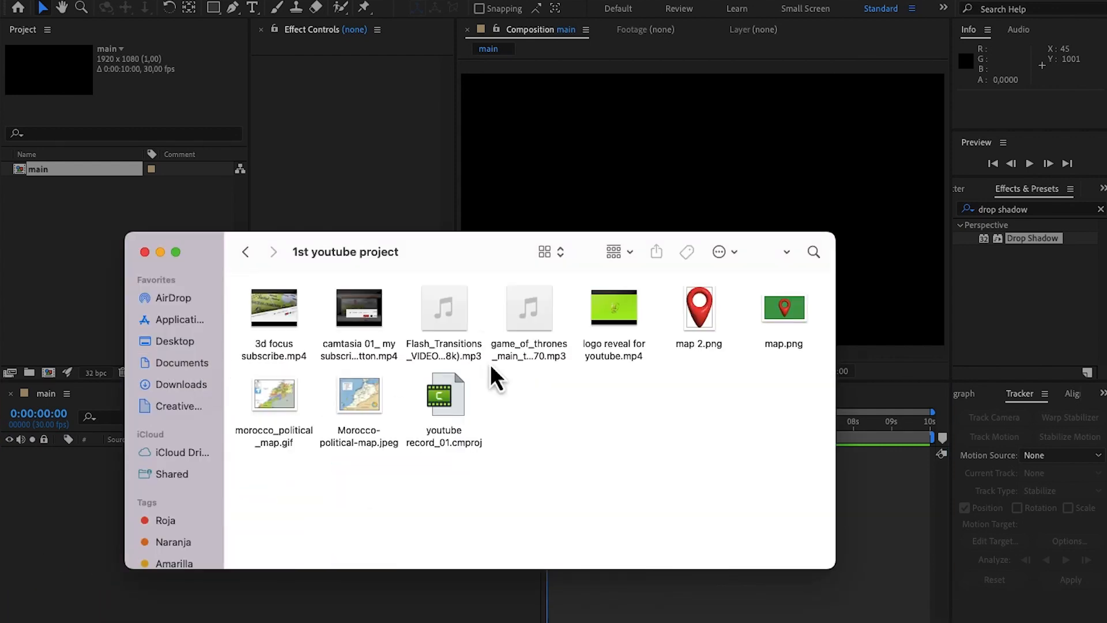
{"action": "left_click", "coordinate": [355, 396]}
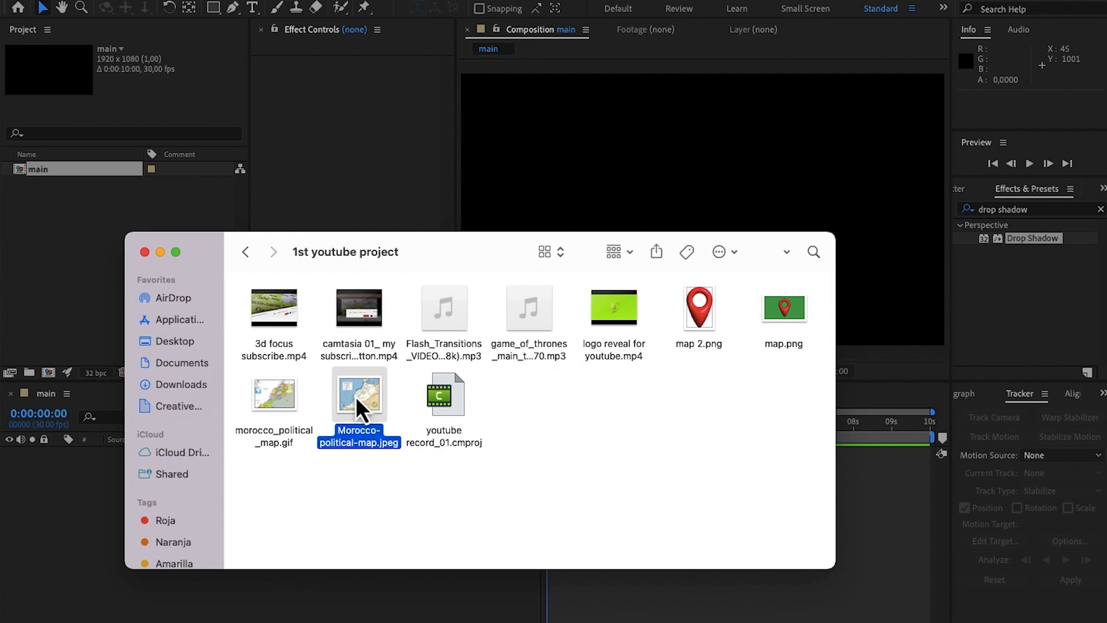
{"action": "key", "text": "space"}
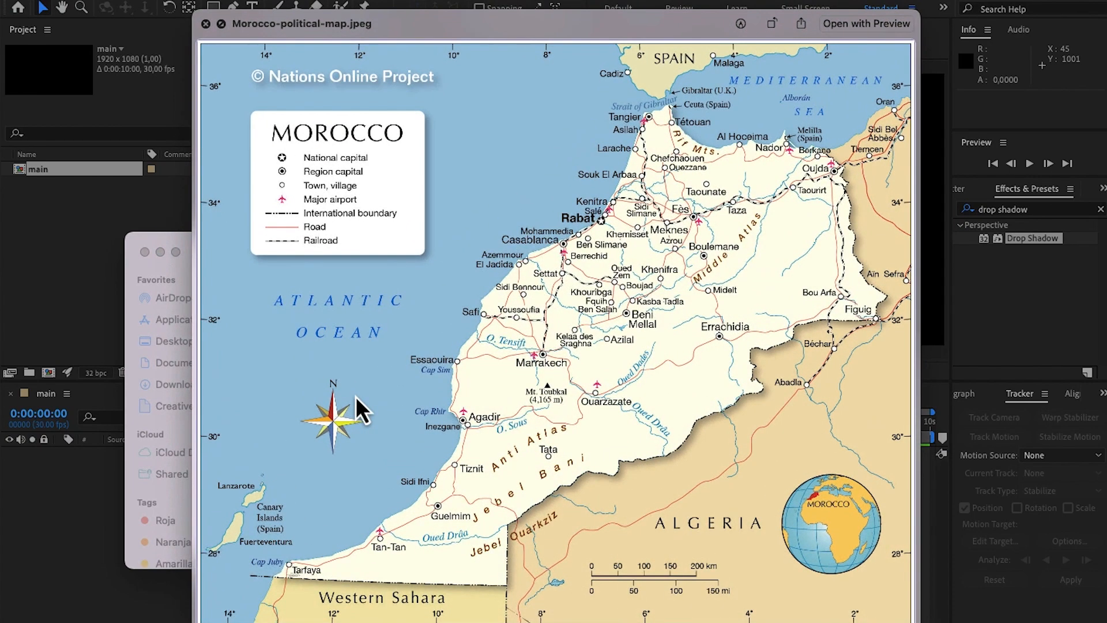
{"action": "key", "text": "space"}
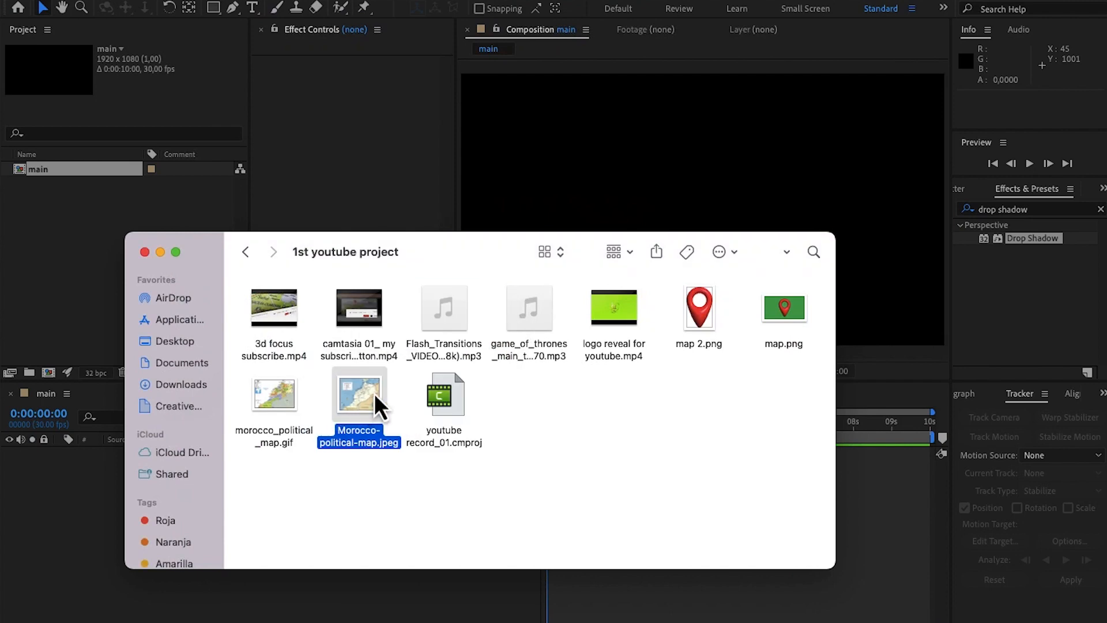
{"action": "left_click_drag", "start_coordinate": [359, 397], "coordinate": [57, 233]}
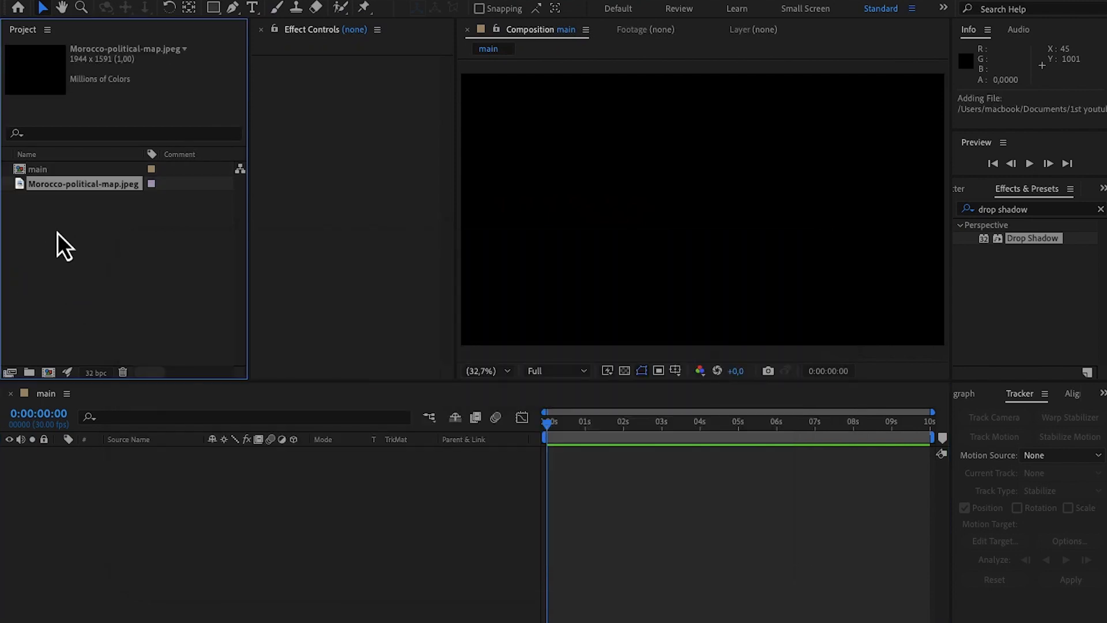
Make a new composition from the Morocco-political-map.jpeg footage and add that composition as a layer in the main composition
{"action": "right_click", "coordinate": [85, 186]}
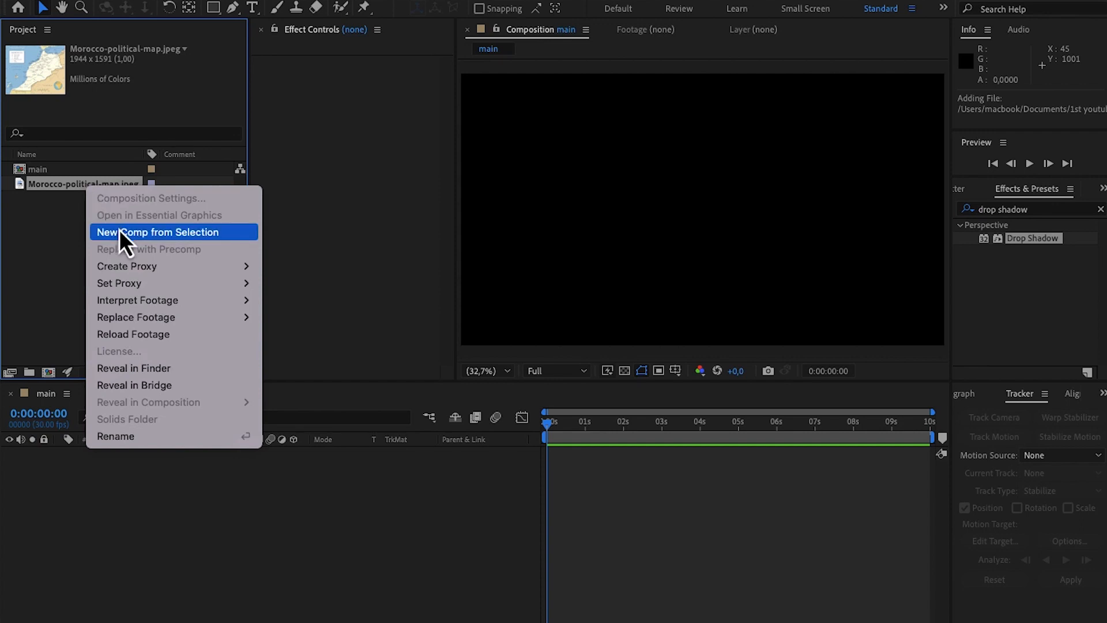
{"action": "left_click", "coordinate": [143, 232]}
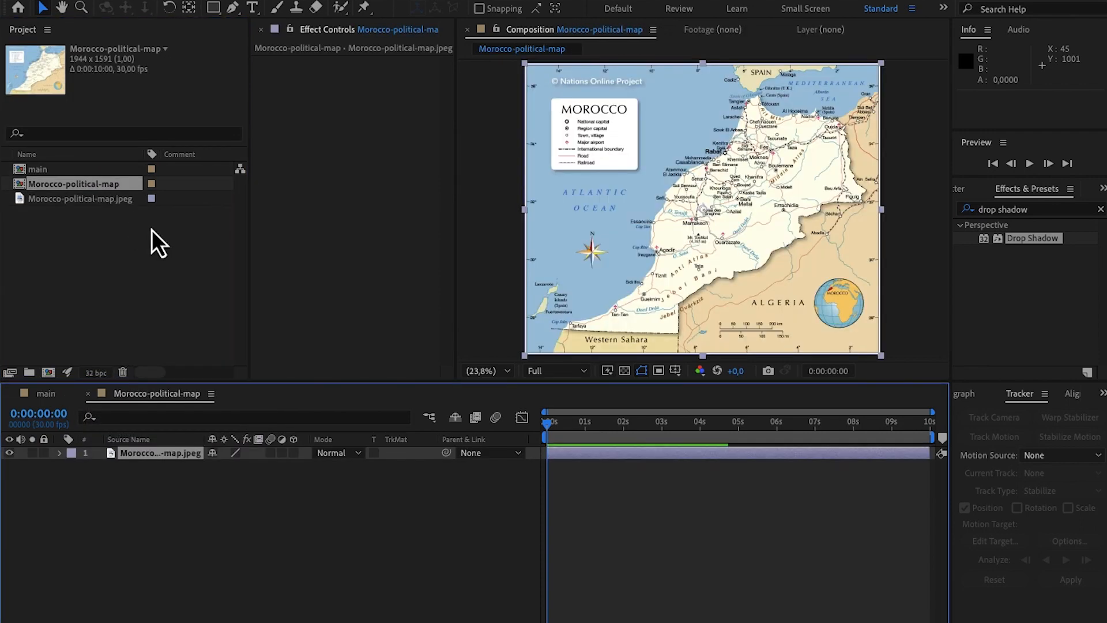
{"action": "left_click", "coordinate": [55, 398]}
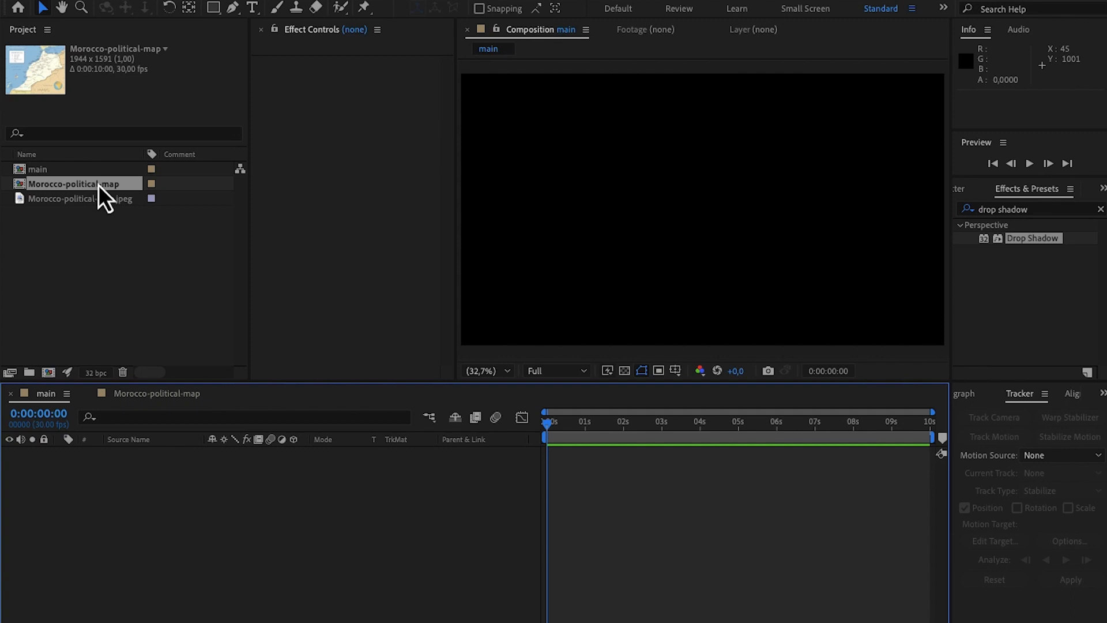
{"action": "left_click_drag", "start_coordinate": [98, 184], "coordinate": [81, 541]}
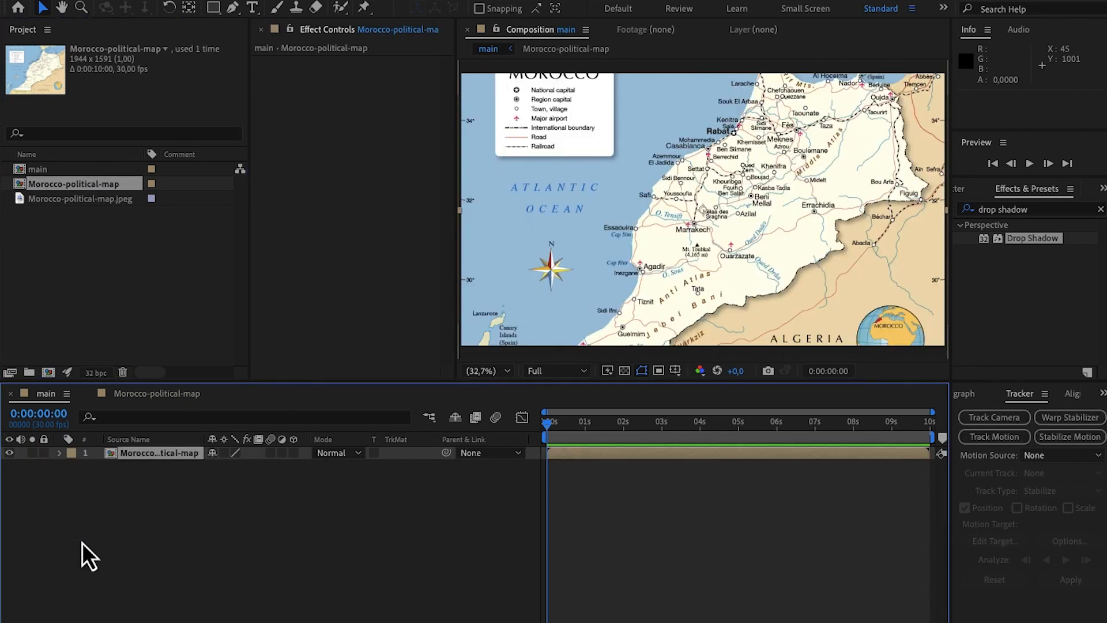
{"action": "left_click", "coordinate": [105, 528]}
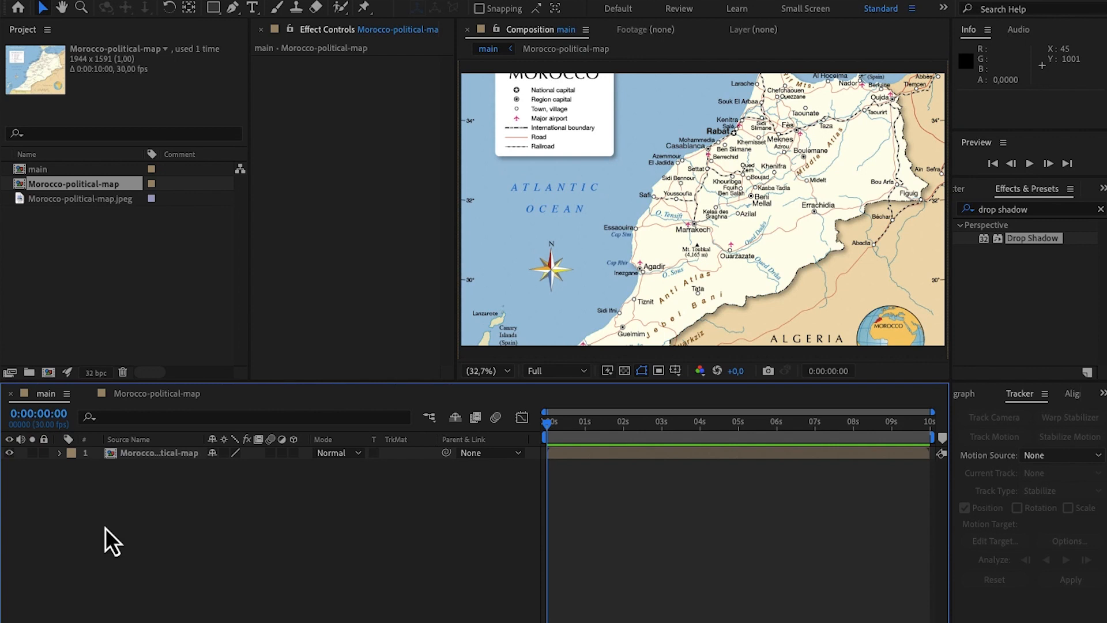
Create a 1920 x 1080 px solid layer named stroke in the main composition, keeping the dark red colour 7D0F0F
{"action": "right_click", "coordinate": [143, 522]}
{"action": "mouse_move", "coordinate": [189, 461]}
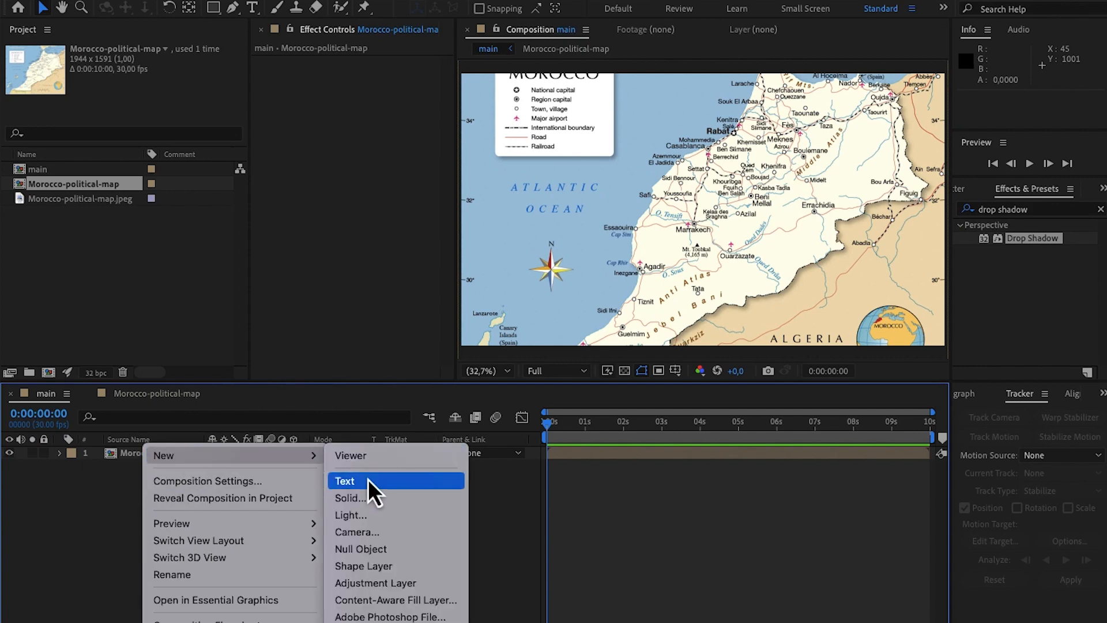
{"action": "left_click", "coordinate": [361, 501]}
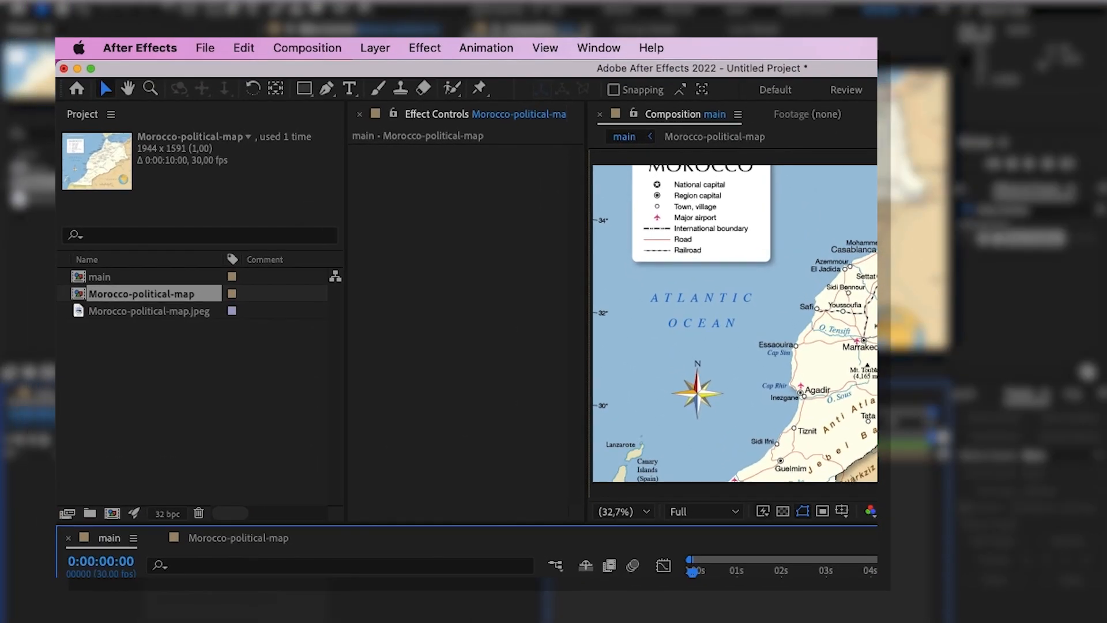
{"action": "left_click", "coordinate": [372, 49]}
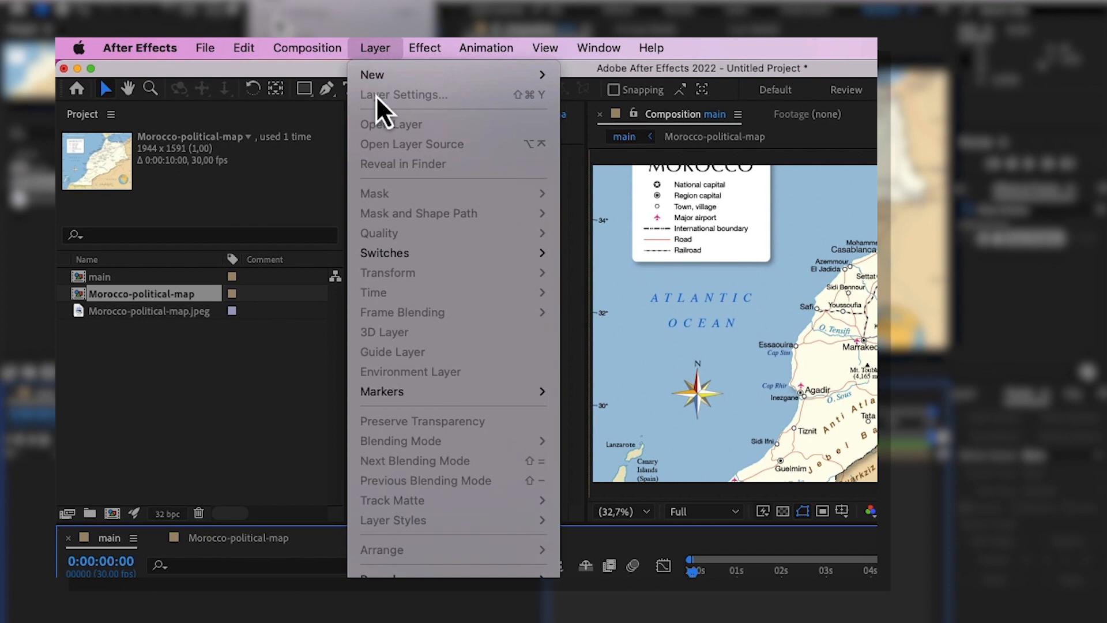
{"action": "mouse_move", "coordinate": [598, 48]}
{"action": "mouse_move", "coordinate": [378, 46]}
{"action": "mouse_move", "coordinate": [388, 78]}
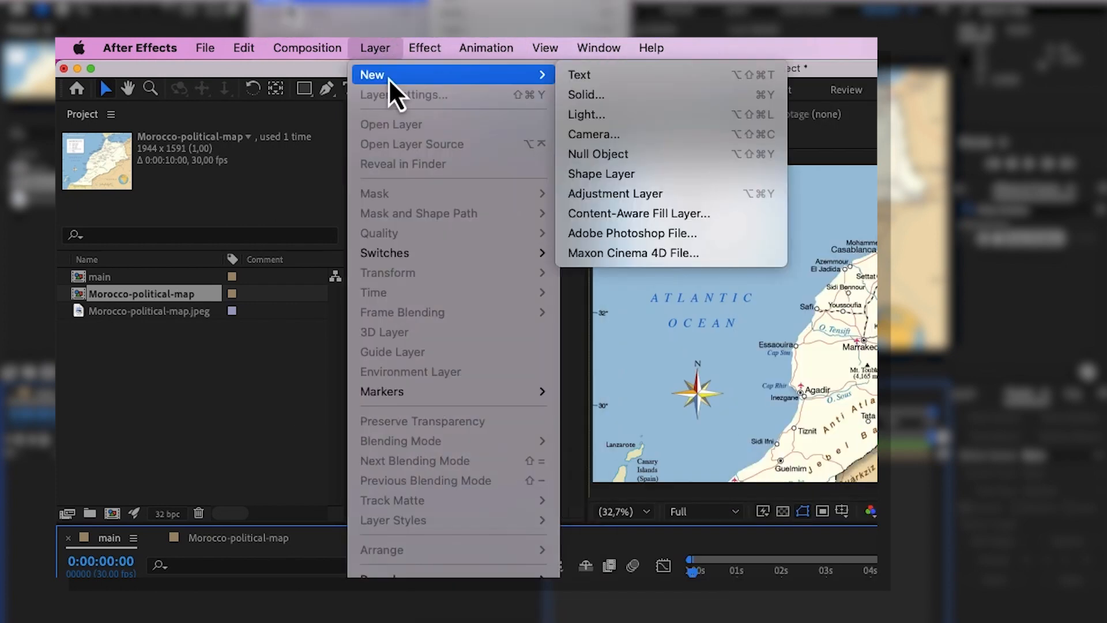
{"action": "left_click", "coordinate": [597, 99]}
{"action": "type", "text": "stroke"}
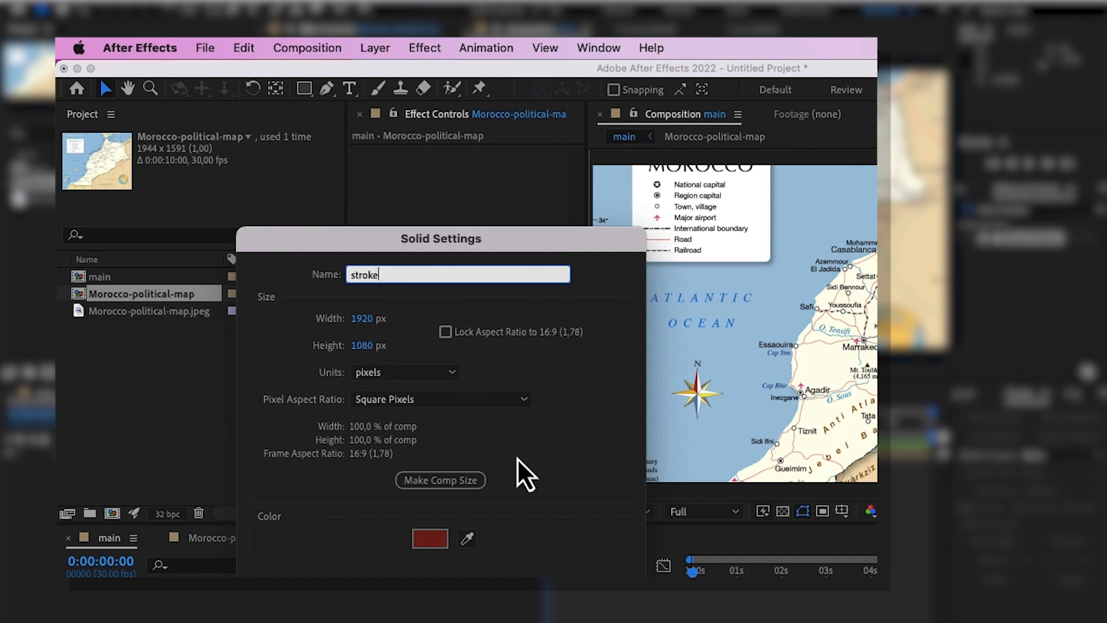
{"action": "left_click", "coordinate": [434, 547]}
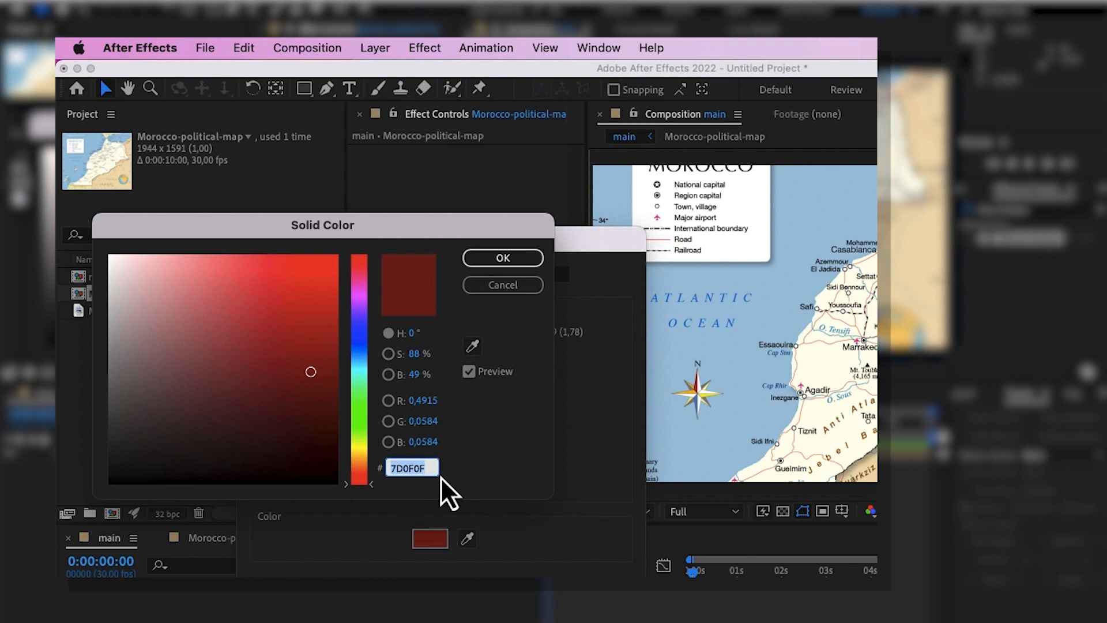
{"action": "left_click", "coordinate": [513, 261]}
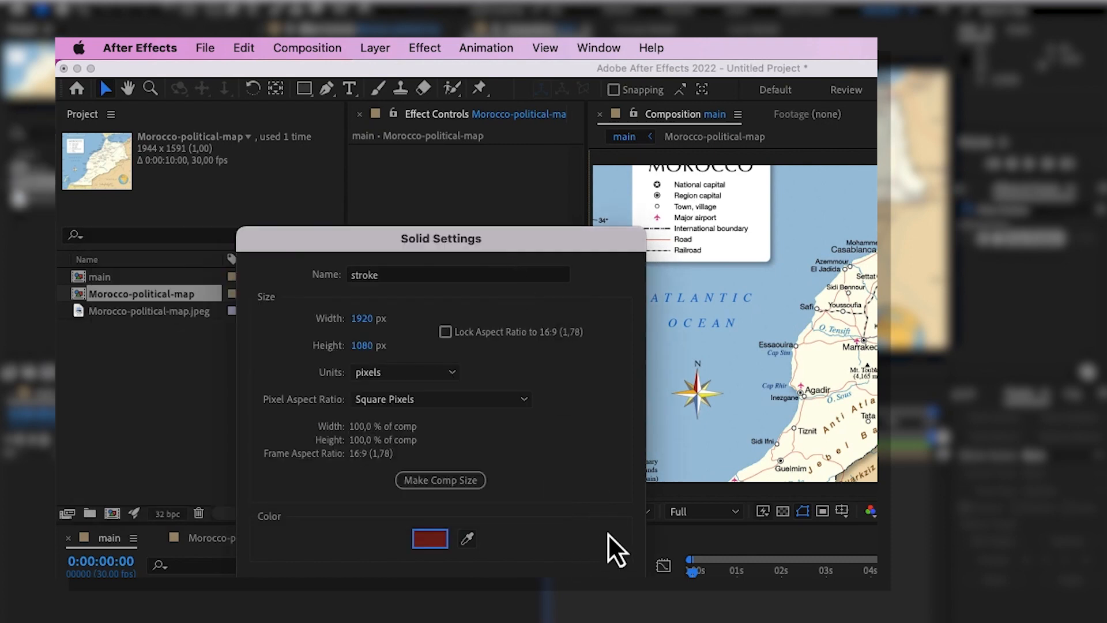
{"action": "left_click", "coordinate": [459, 437]}
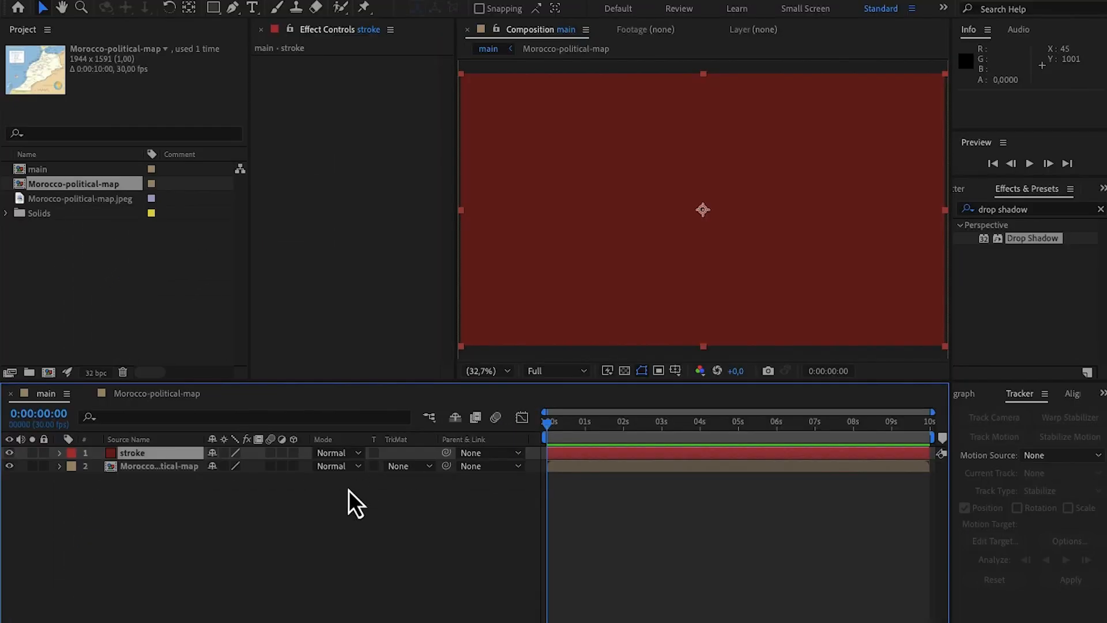
Hide the stroke layer and draw a two-point Pen mask path on it from Agadir to Rabat, pulling out curve handles at Rabat
{"action": "left_click", "coordinate": [9, 453]}
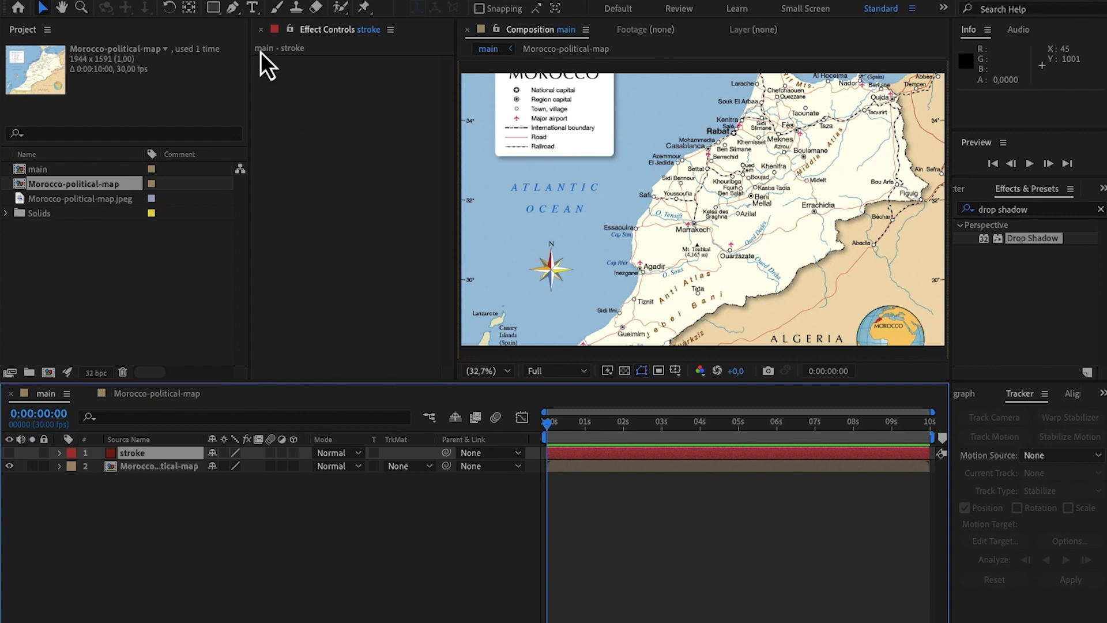
{"action": "left_click", "coordinate": [236, 13]}
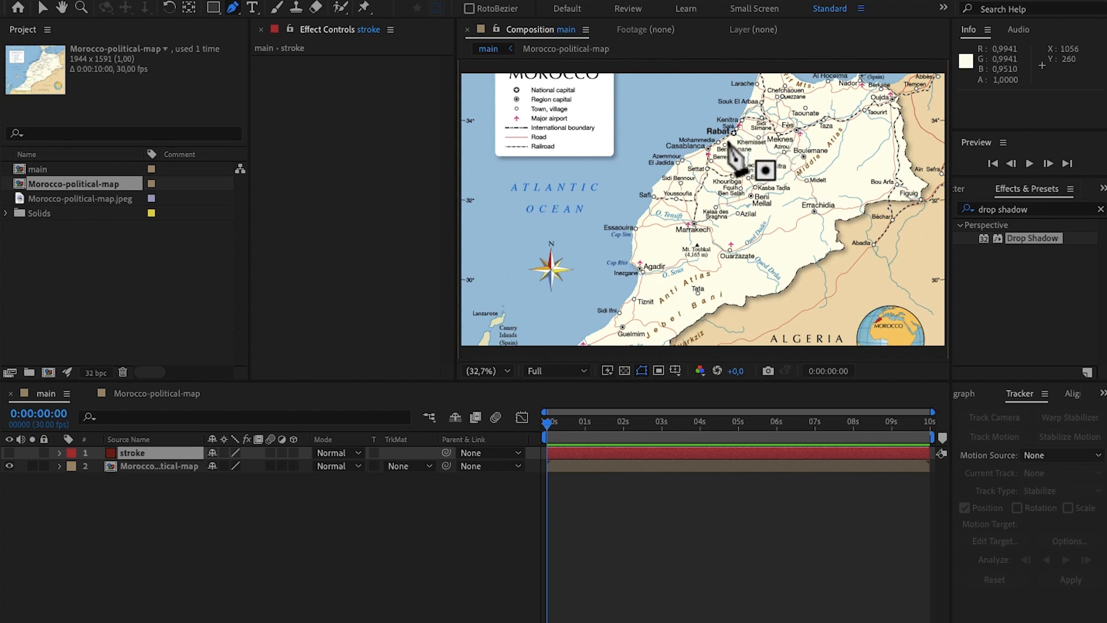
{"action": "left_click", "coordinate": [505, 371]}
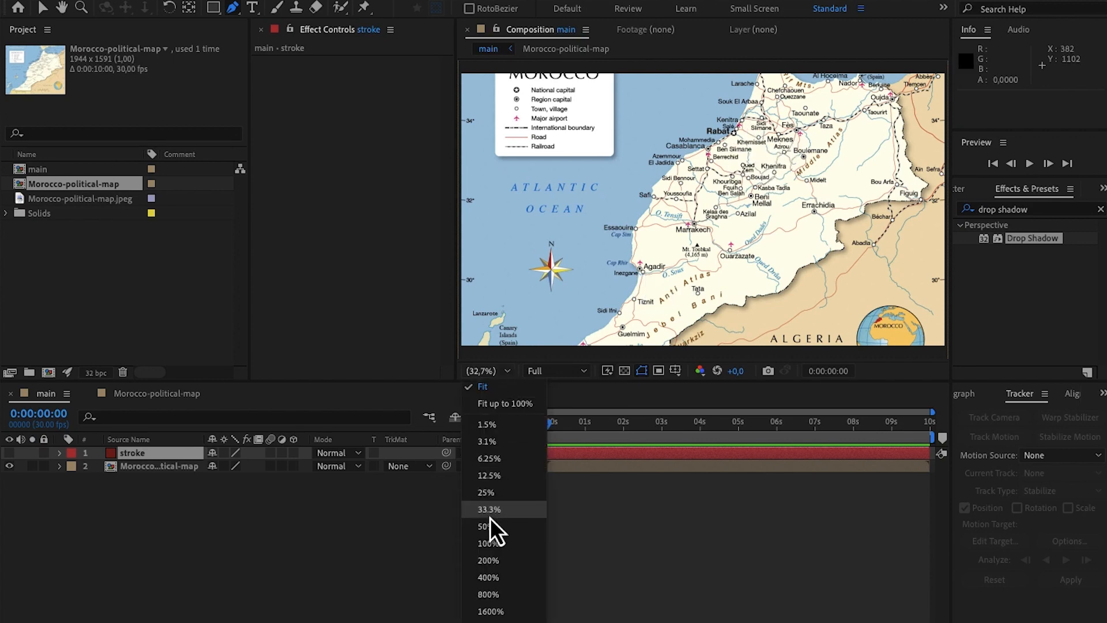
{"action": "left_click", "coordinate": [490, 542]}
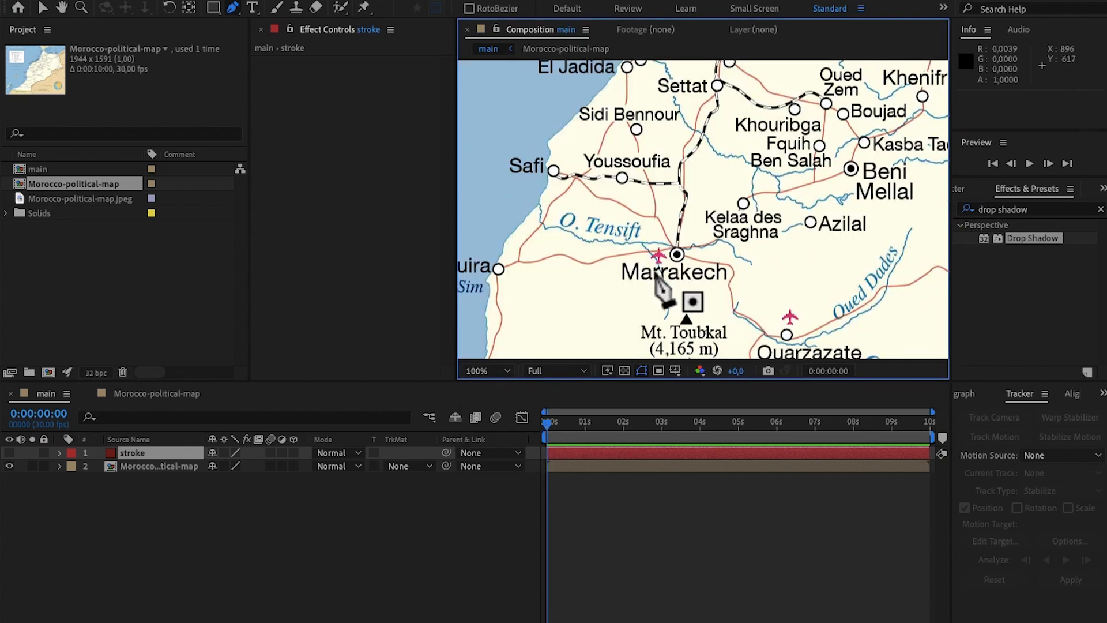
{"action": "key", "text": "h"}
{"action": "left_click_drag", "start_coordinate": [654, 271], "coordinate": [800, 72]}
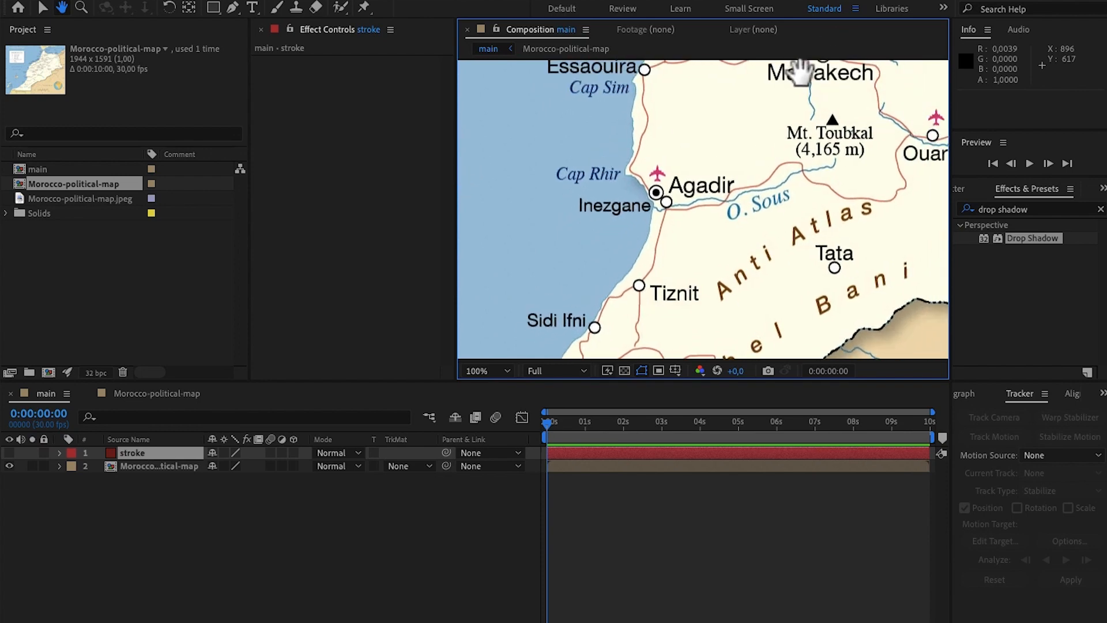
{"action": "left_click", "coordinate": [656, 192]}
{"action": "key", "text": "h"}
{"action": "left_click_drag", "start_coordinate": [761, 148], "coordinate": [455, 490]}
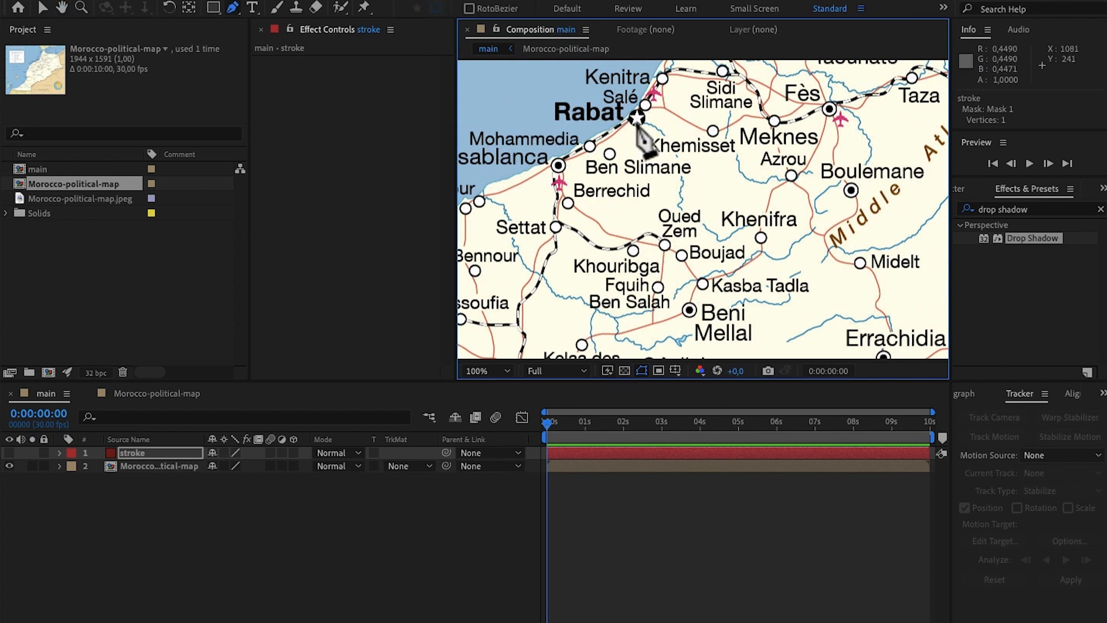
{"action": "left_click_drag", "start_coordinate": [634, 115], "coordinate": [665, 127]}
{"action": "key", "text": "g"}
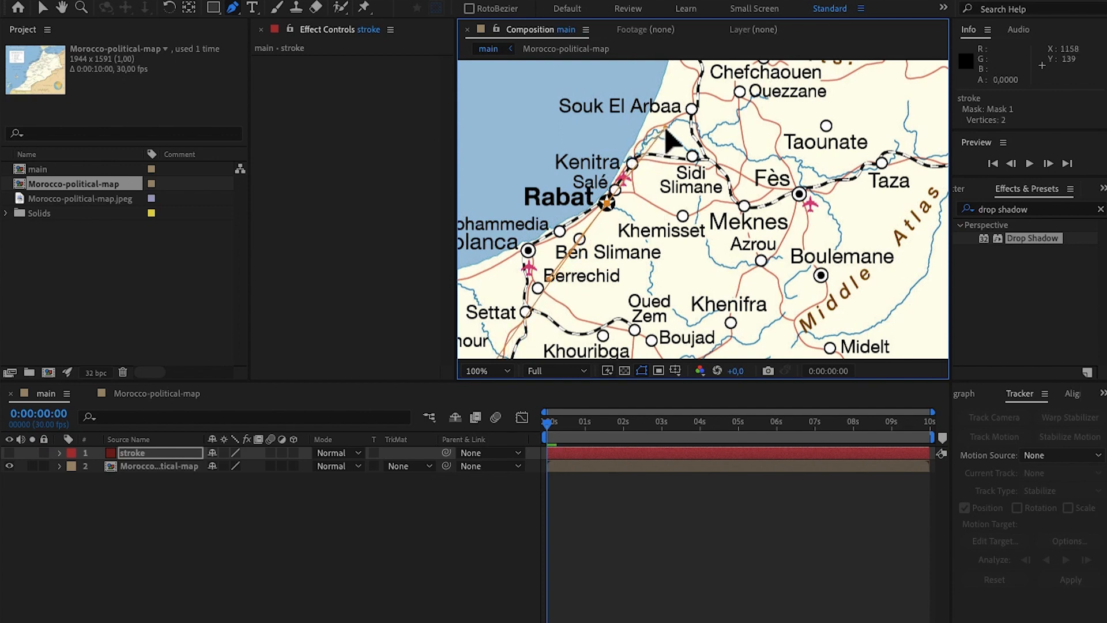
{"action": "left_click", "coordinate": [500, 376]}
{"action": "left_click", "coordinate": [498, 396]}
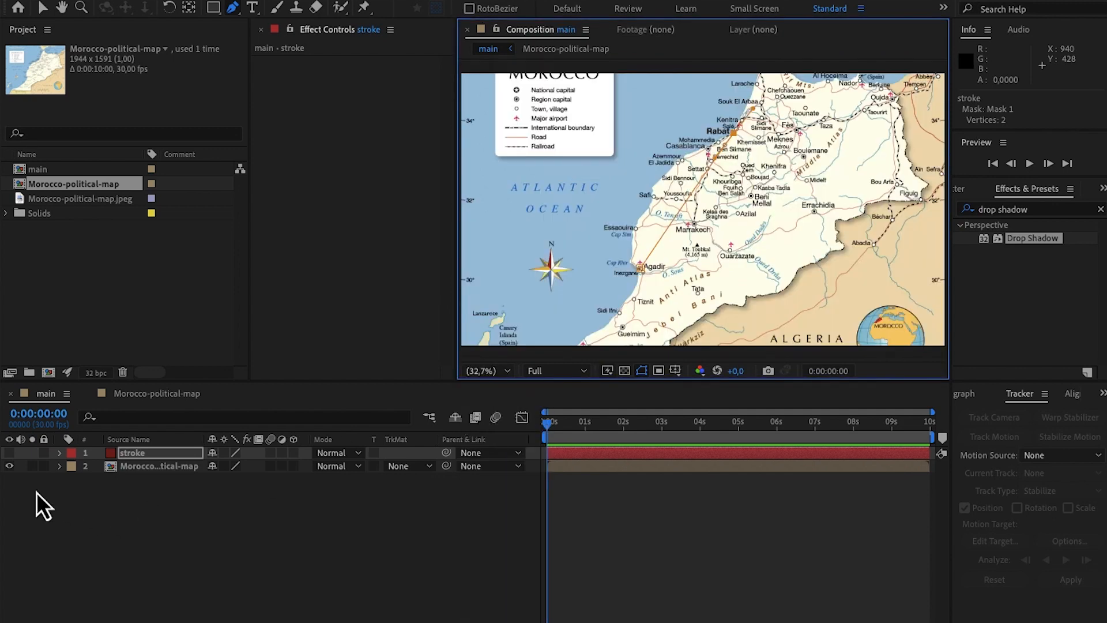
Turn the stroke layer's visibility back on
{"action": "left_click", "coordinate": [10, 454]}
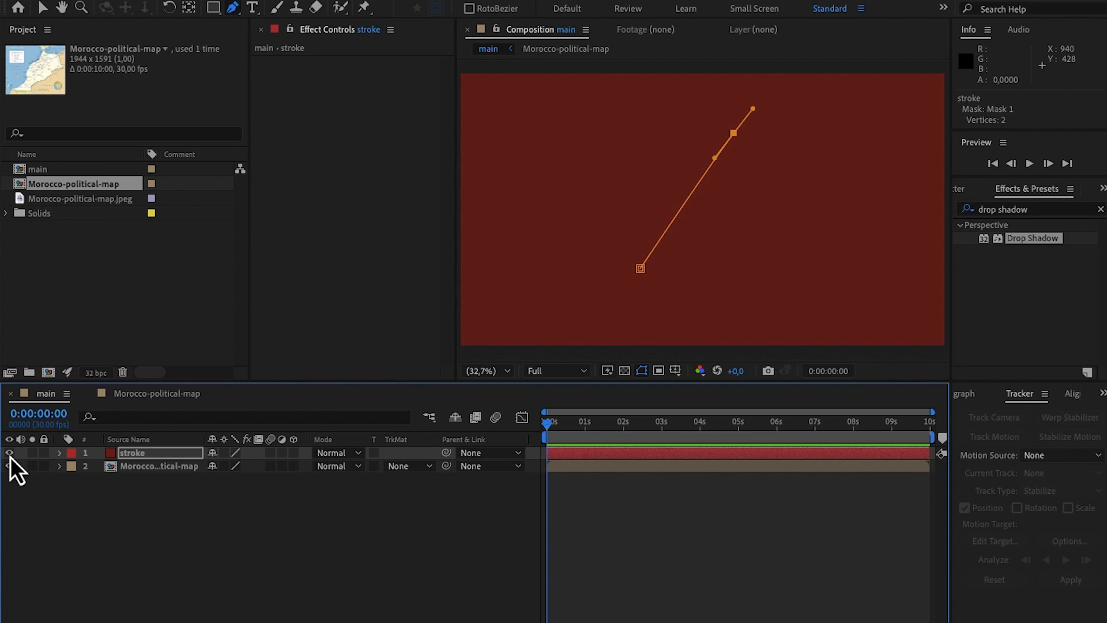
{"action": "left_click", "coordinate": [9, 454]}
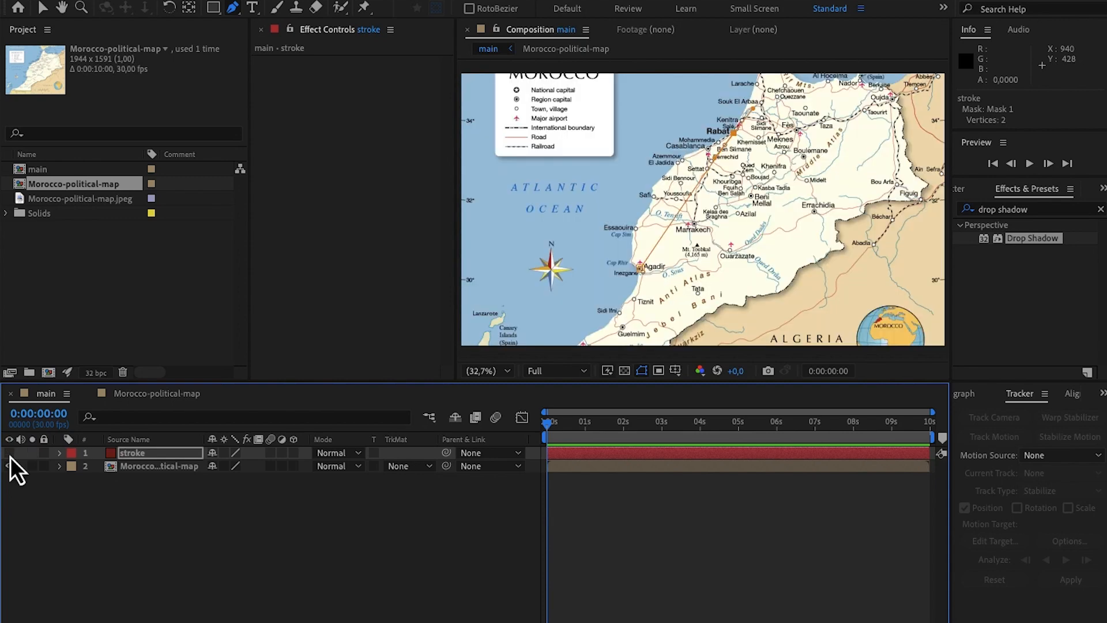
{"action": "left_click", "coordinate": [10, 454]}
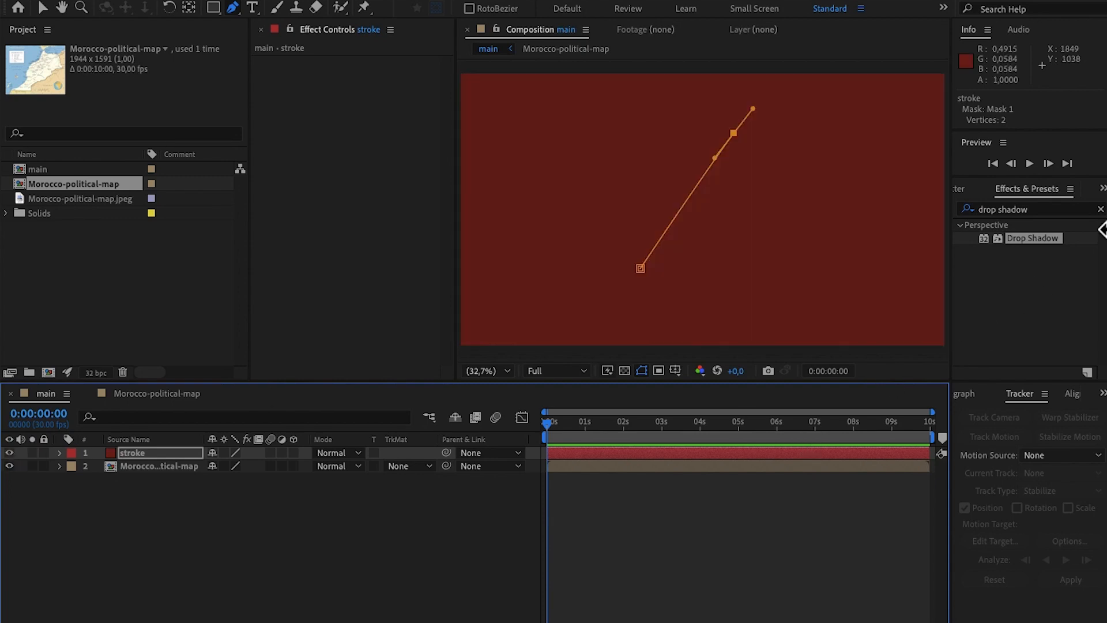
Find the Generate effect Stroke in the effects library and apply it to the stroke layer
{"action": "left_click", "coordinate": [1101, 209]}
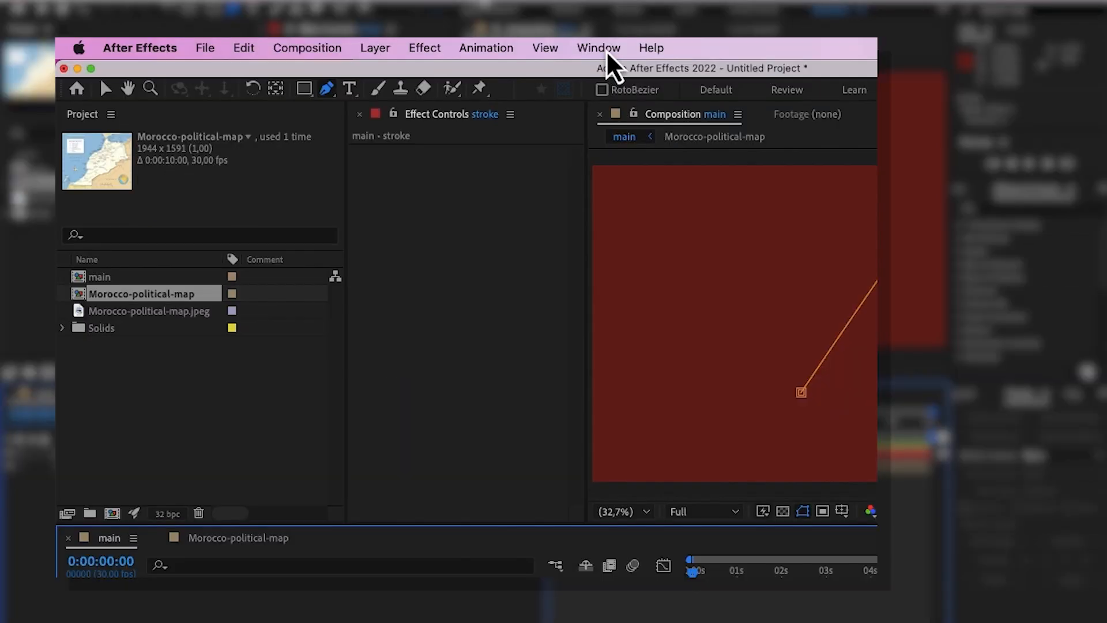
{"action": "left_click", "coordinate": [606, 53]}
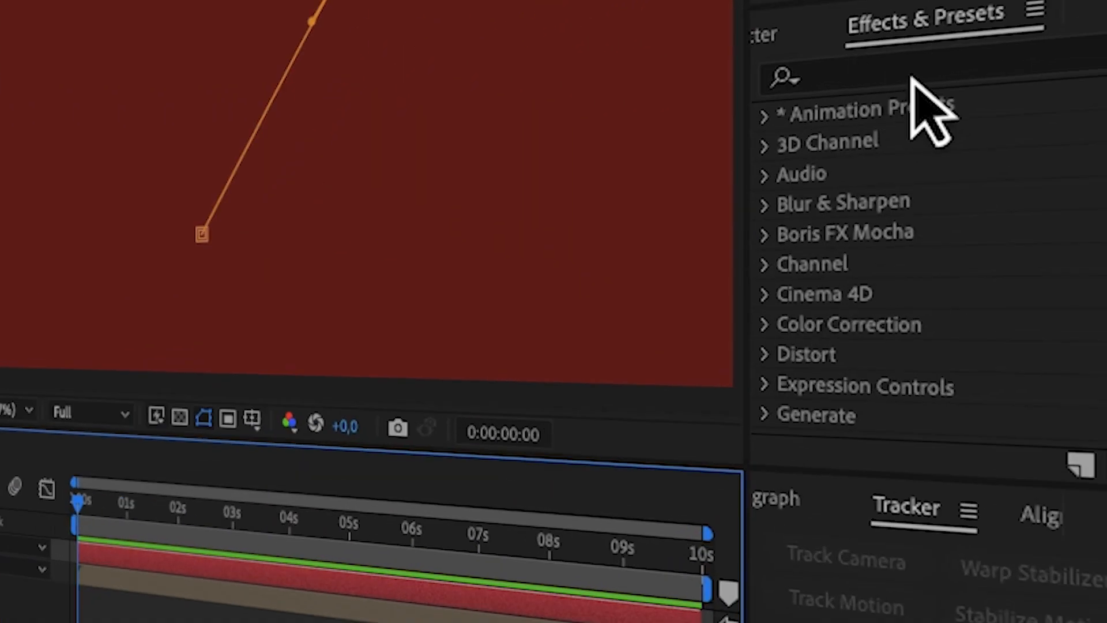
{"action": "left_click", "coordinate": [991, 122]}
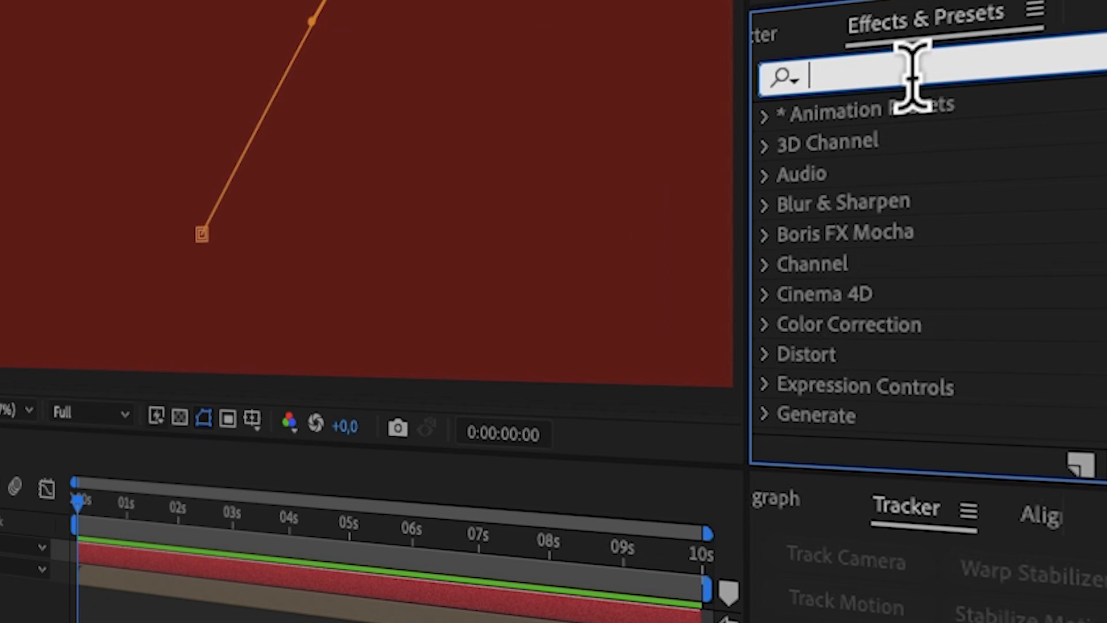
{"action": "type", "text": "stroke"}
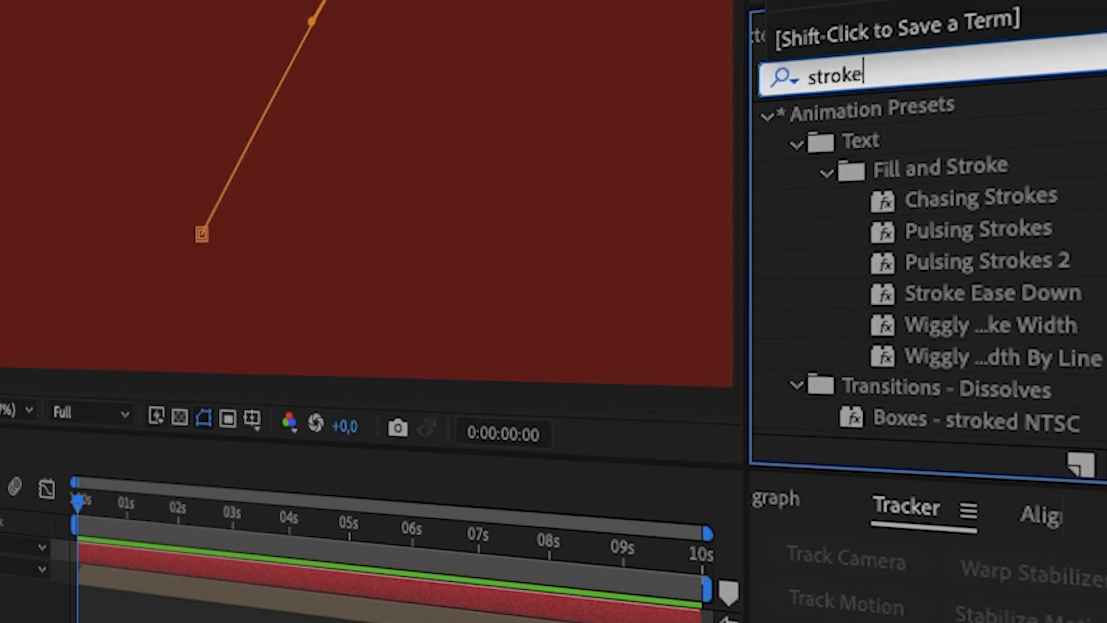
{"action": "scroll", "coordinate": [909, 383], "scroll_direction": "down", "scroll_amount": 3}
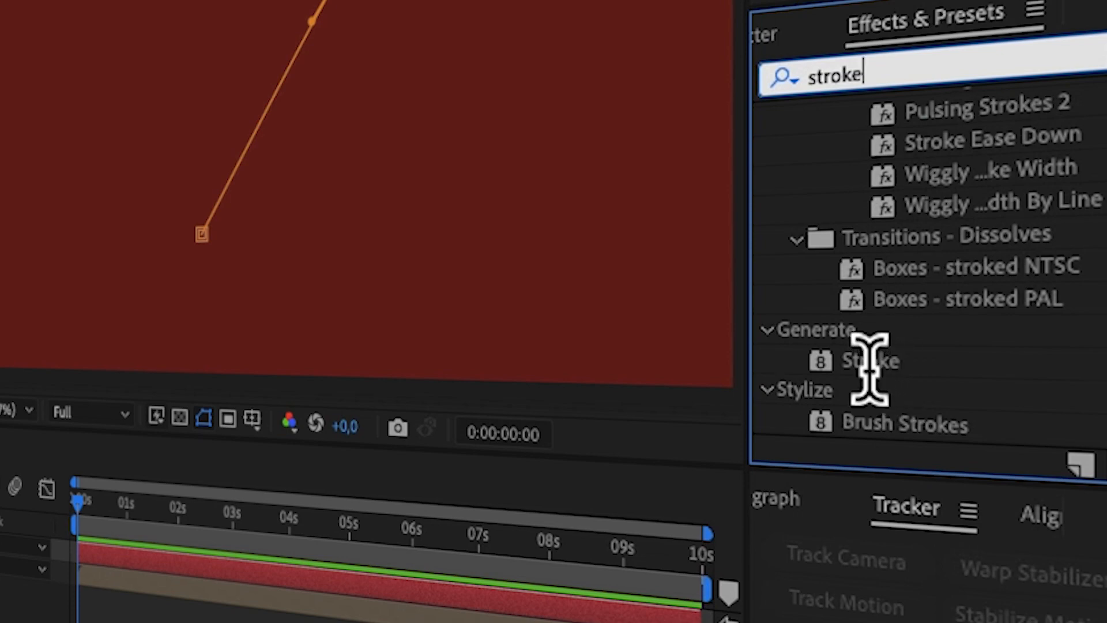
{"action": "double_click", "coordinate": [869, 362]}
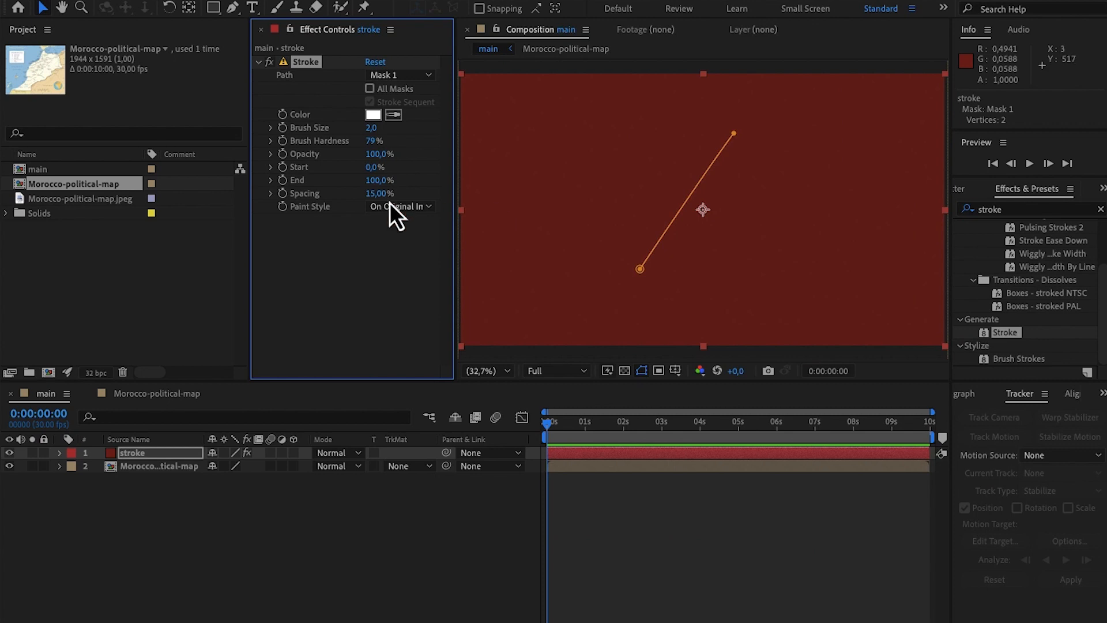
Set the Stroke effect's colour to orange F5B356
{"action": "left_click", "coordinate": [373, 115]}
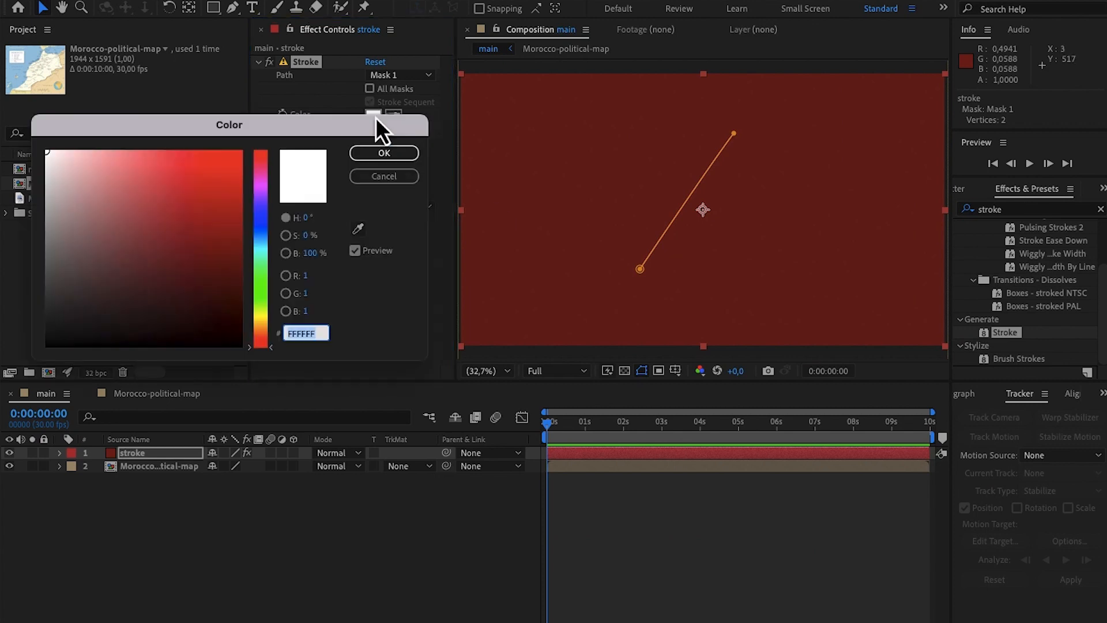
{"action": "left_click", "coordinate": [257, 331]}
{"action": "left_click_drag", "start_coordinate": [207, 184], "coordinate": [173, 158]}
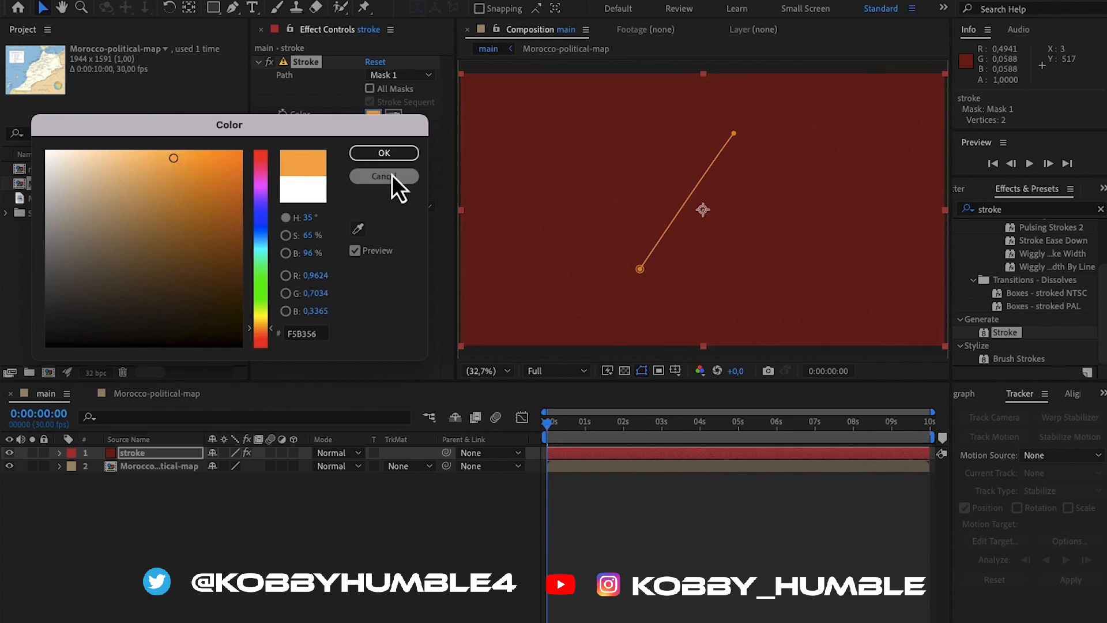
{"action": "left_click", "coordinate": [391, 158]}
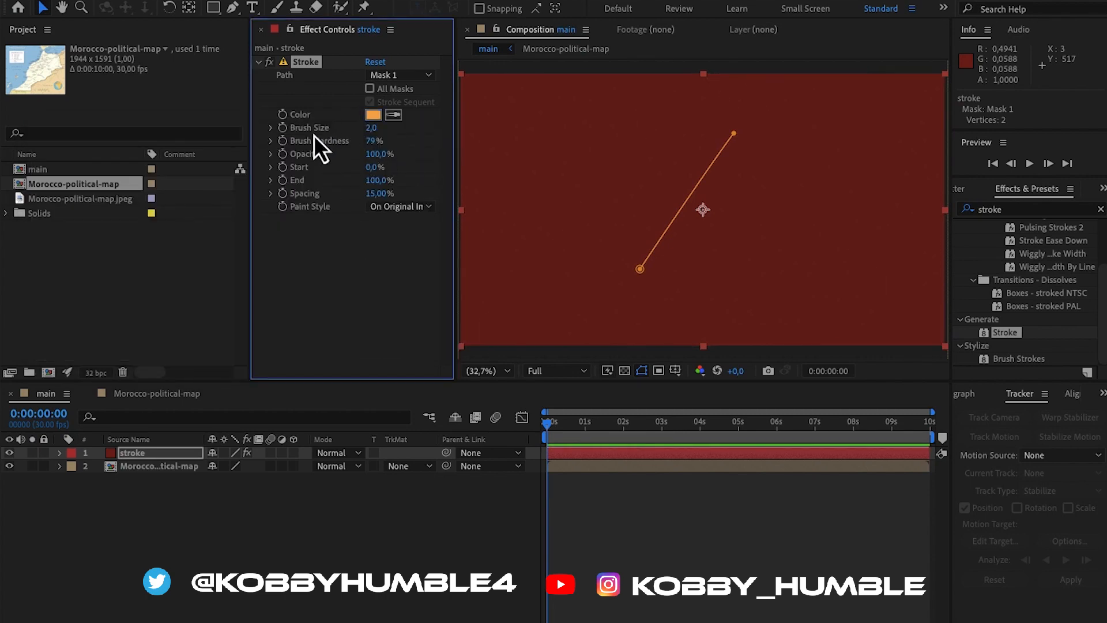
Set the Stroke effect's Brush Size to 7, Spacing to 100% and Paint Style to On Transparent
{"action": "left_click_drag", "start_coordinate": [372, 128], "coordinate": [411, 133]}
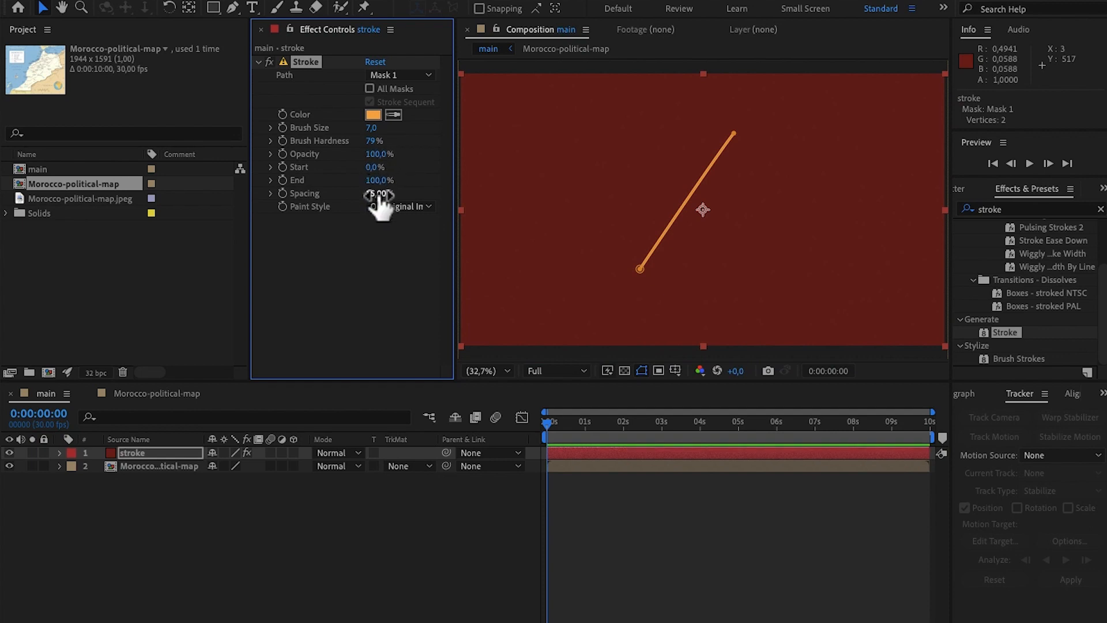
{"action": "left_click_drag", "start_coordinate": [378, 196], "coordinate": [464, 194]}
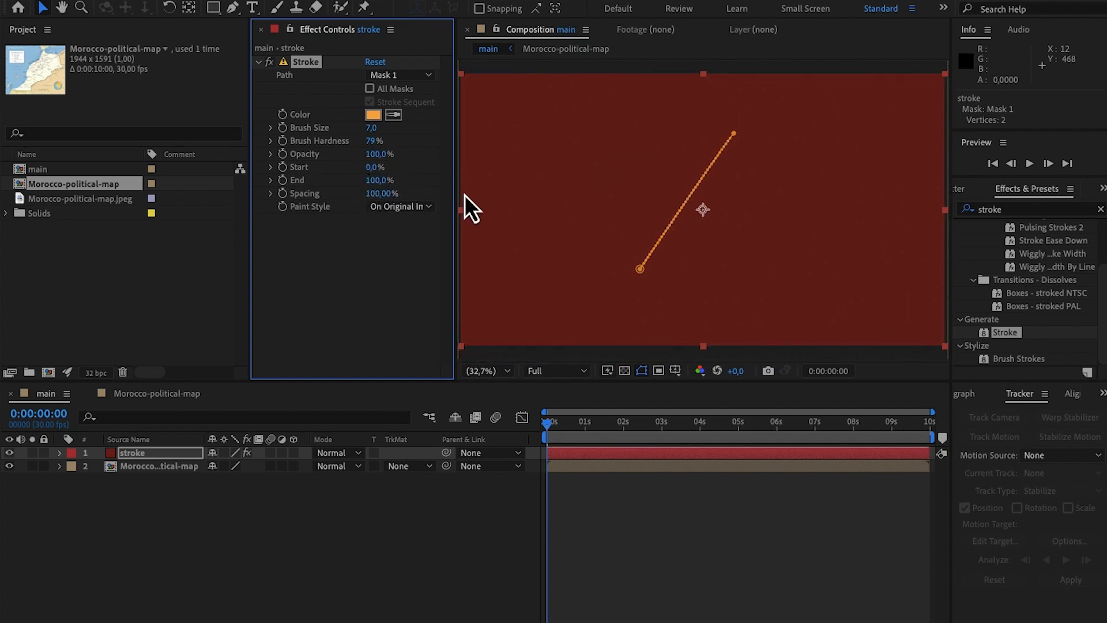
{"action": "left_click", "coordinate": [422, 211]}
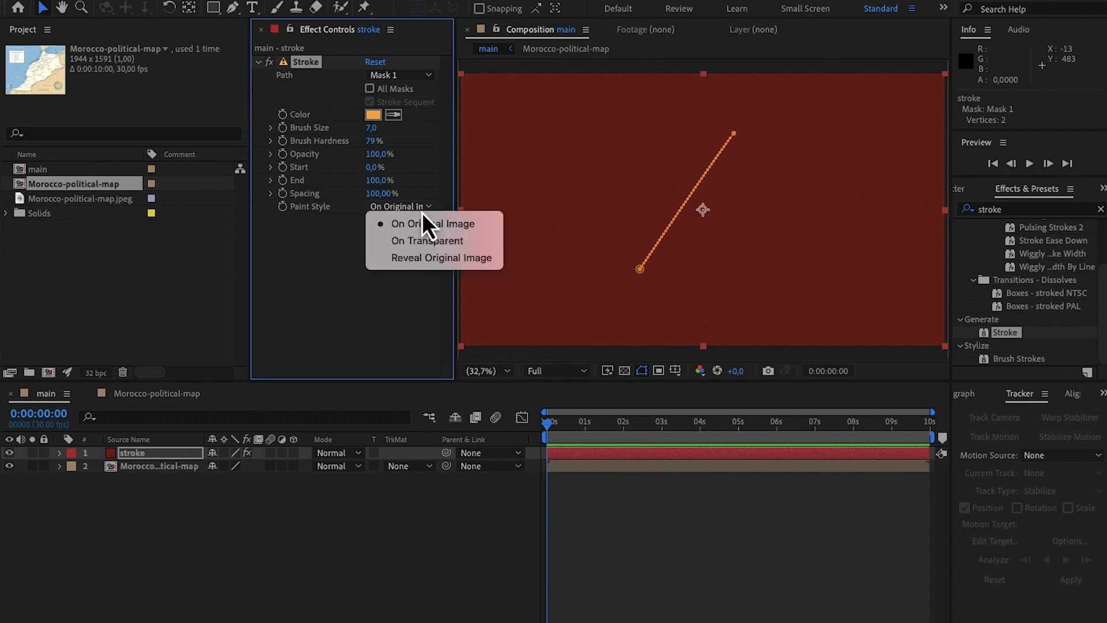
{"action": "left_click", "coordinate": [416, 247]}
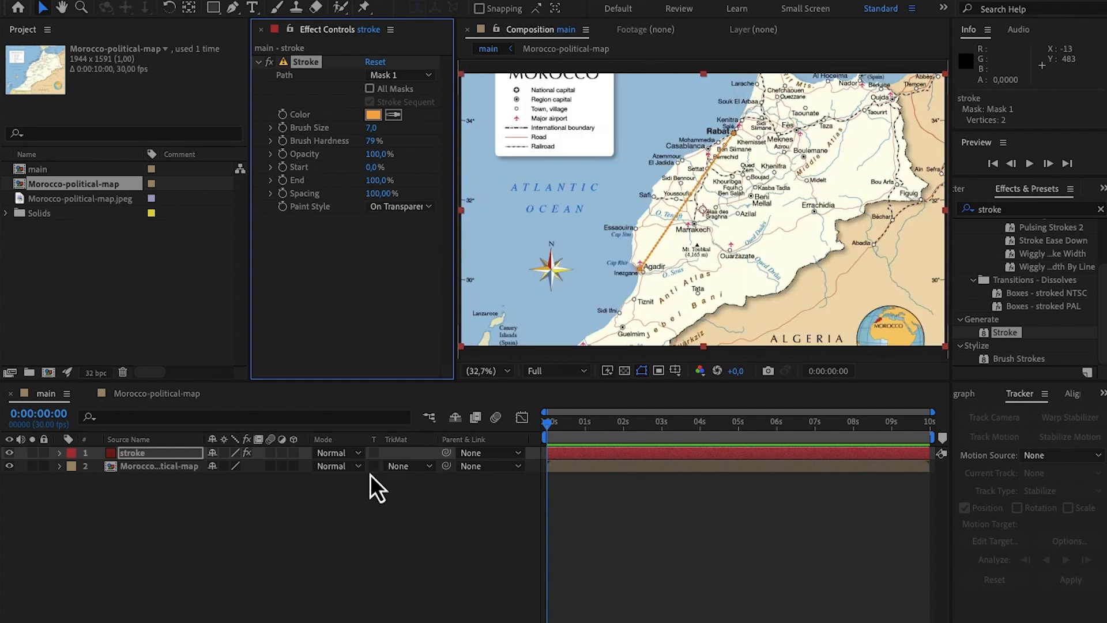
{"action": "left_click", "coordinate": [360, 521]}
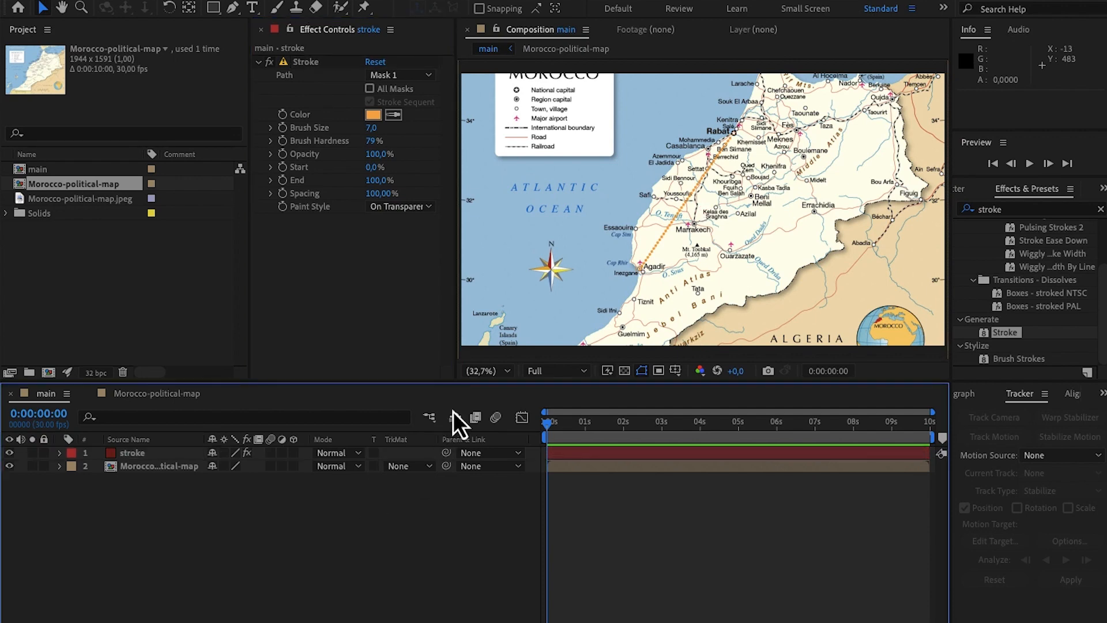
{"action": "left_click", "coordinate": [493, 376]}
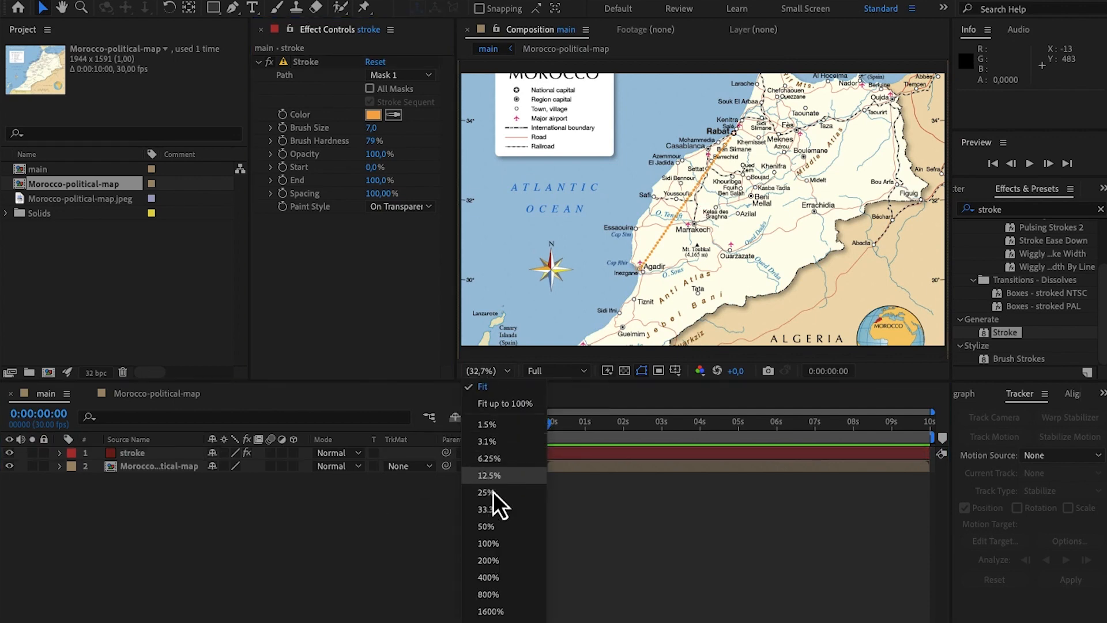
{"action": "left_click", "coordinate": [487, 543]}
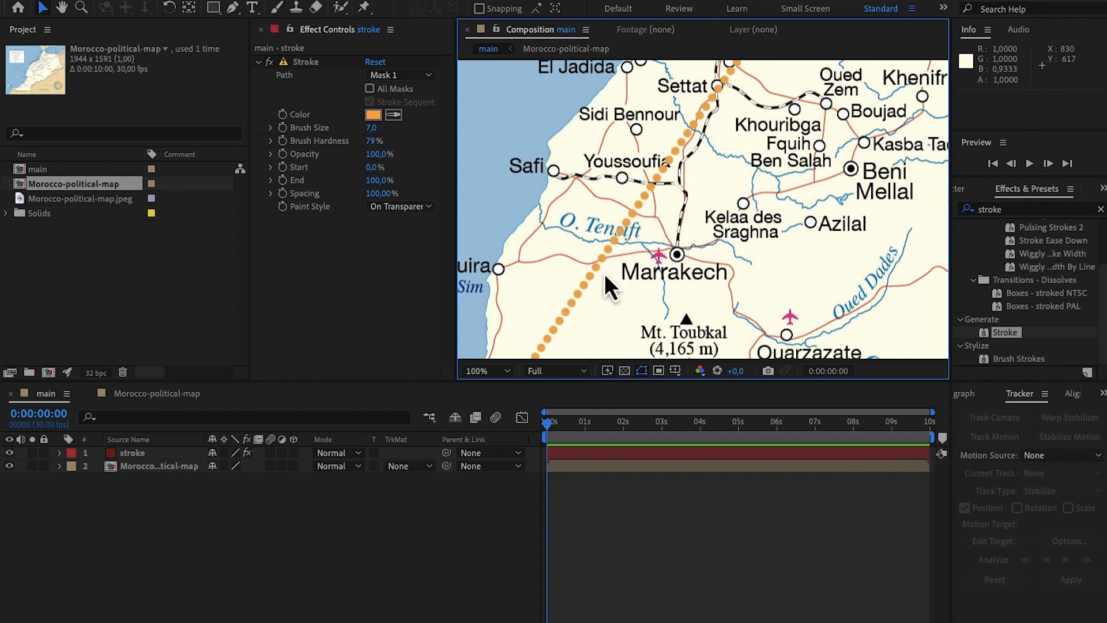
{"action": "left_click", "coordinate": [496, 375]}
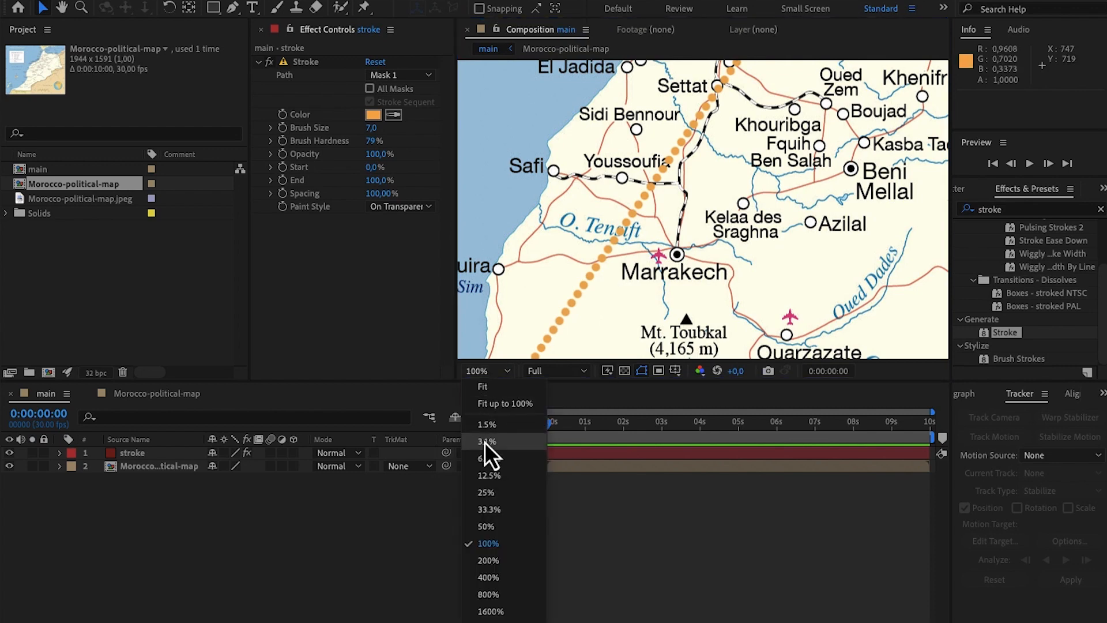
{"action": "left_click", "coordinate": [497, 388]}
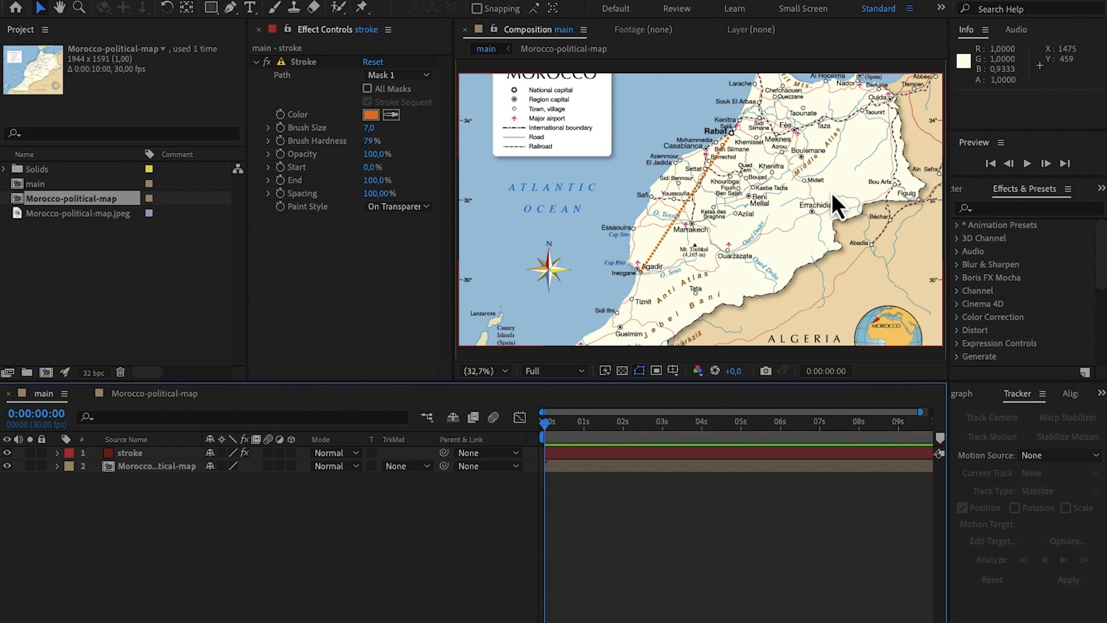
Reveal the stroke layer's Stroke effect properties and add an End keyframe of 100% at 8 seconds
{"action": "left_click", "coordinate": [154, 453]}
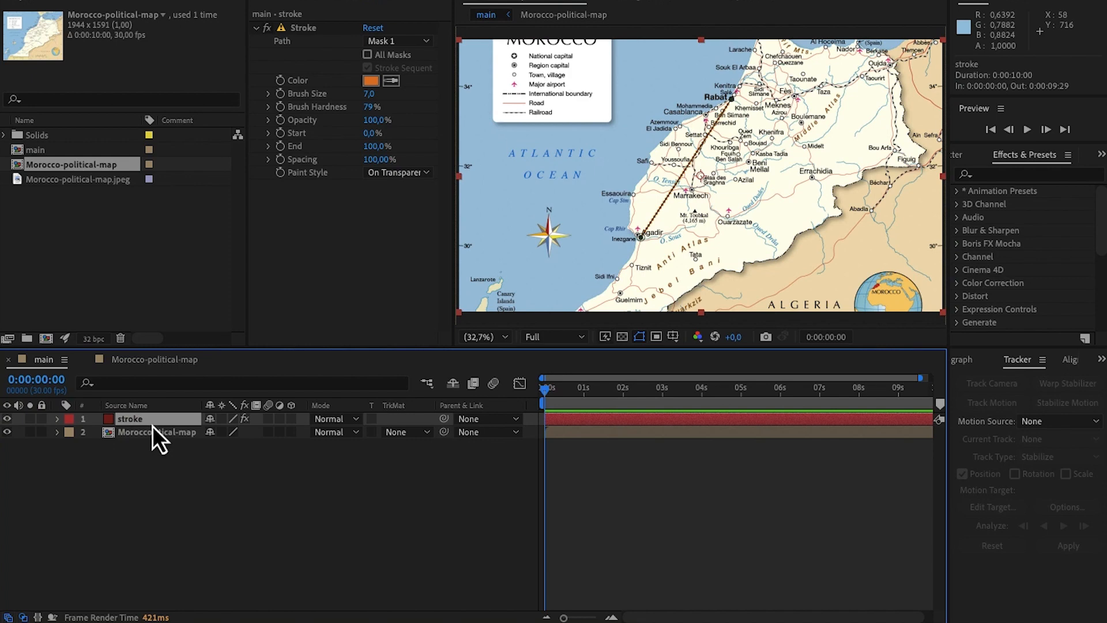
{"action": "left_click", "coordinate": [57, 419]}
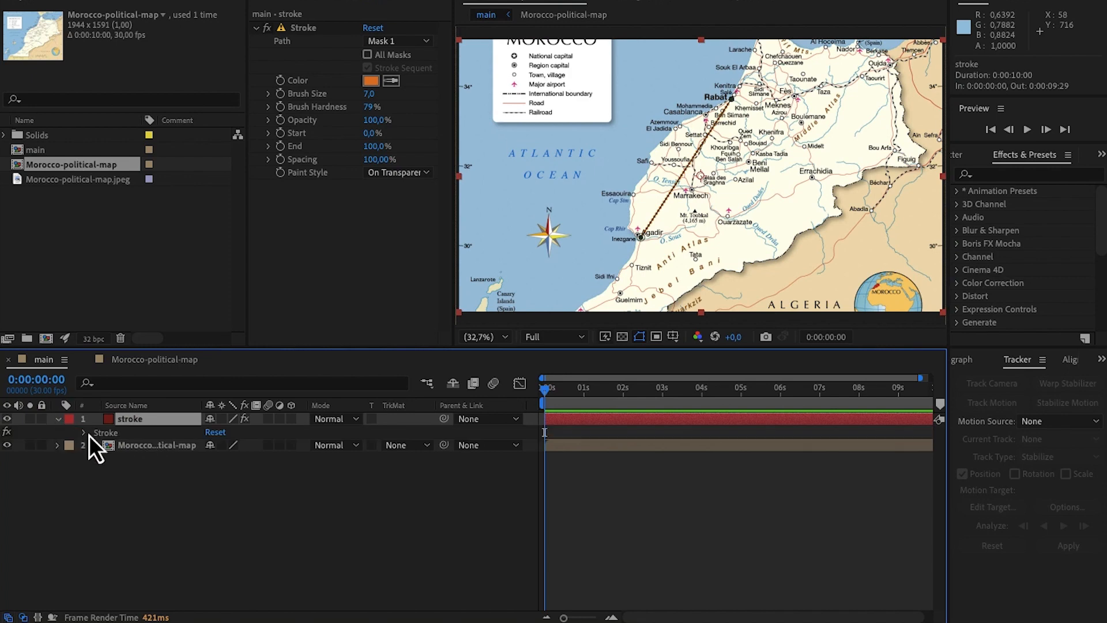
{"action": "left_click", "coordinate": [83, 432]}
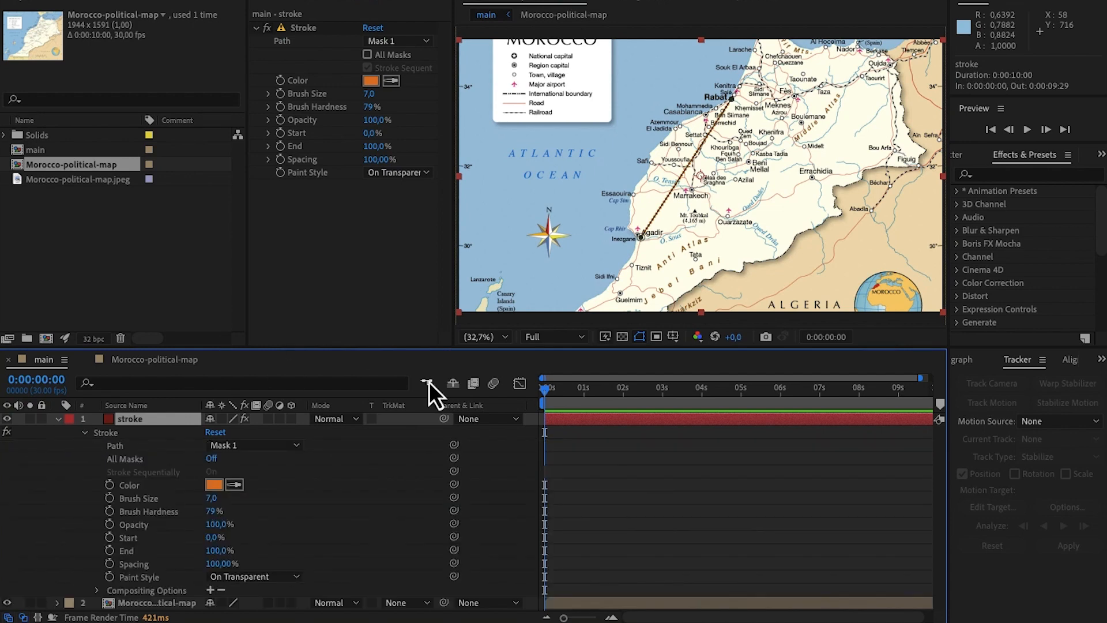
{"action": "left_click_drag", "start_coordinate": [545, 389], "coordinate": [859, 433]}
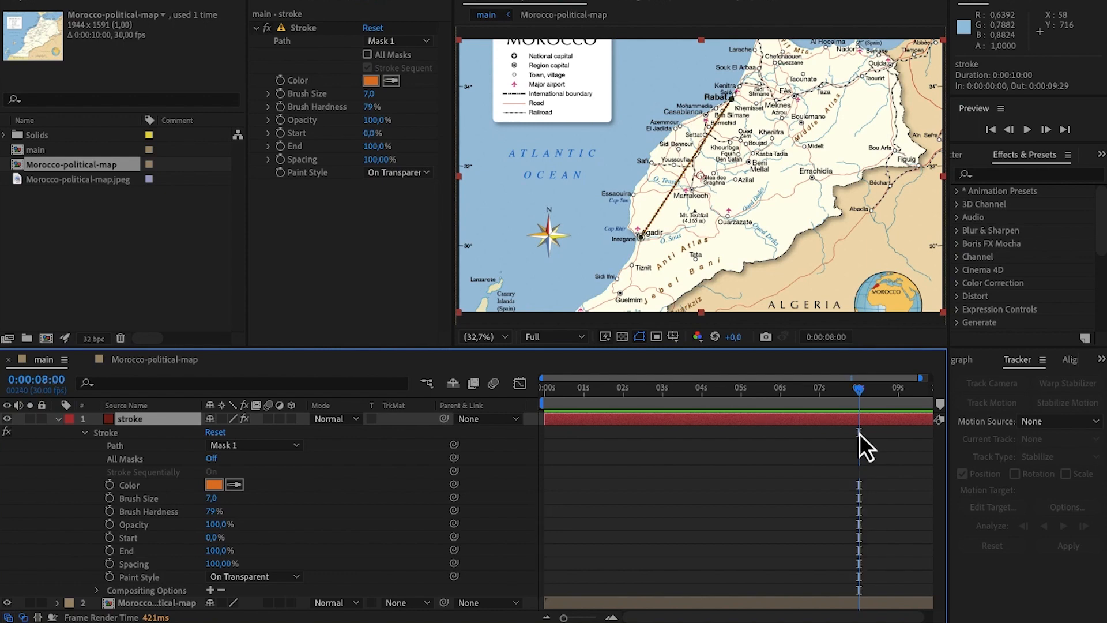
{"action": "left_click", "coordinate": [110, 551]}
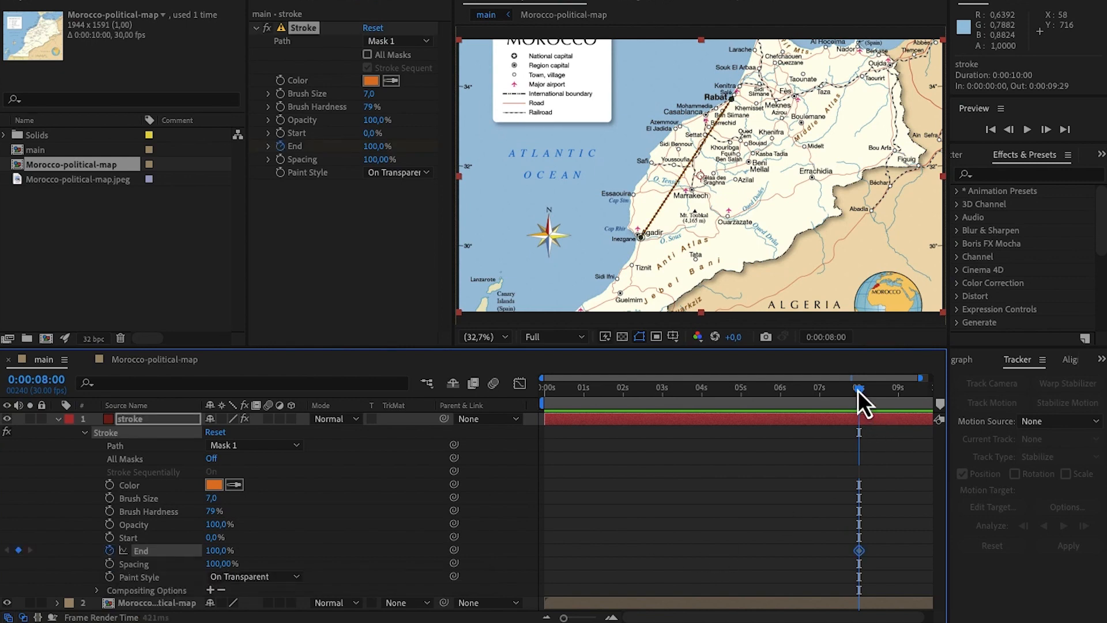
Keyframe the Stroke effect's End value at 0% at the start of the timeline and scrub through the line animation
{"action": "left_click_drag", "start_coordinate": [858, 390], "coordinate": [533, 402]}
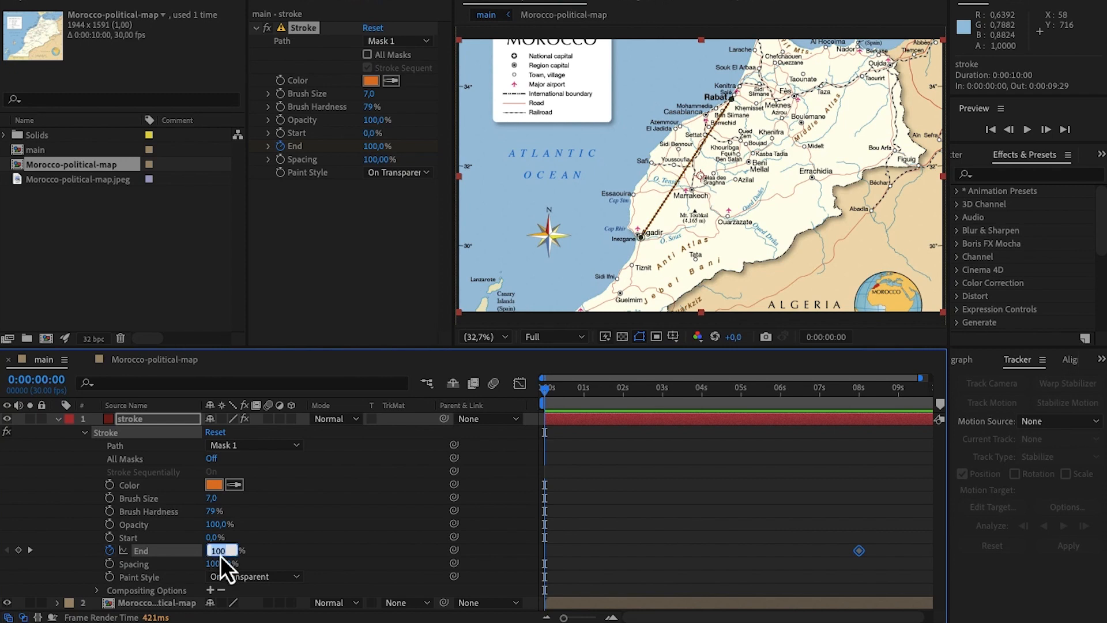
{"action": "left_click", "coordinate": [303, 551]}
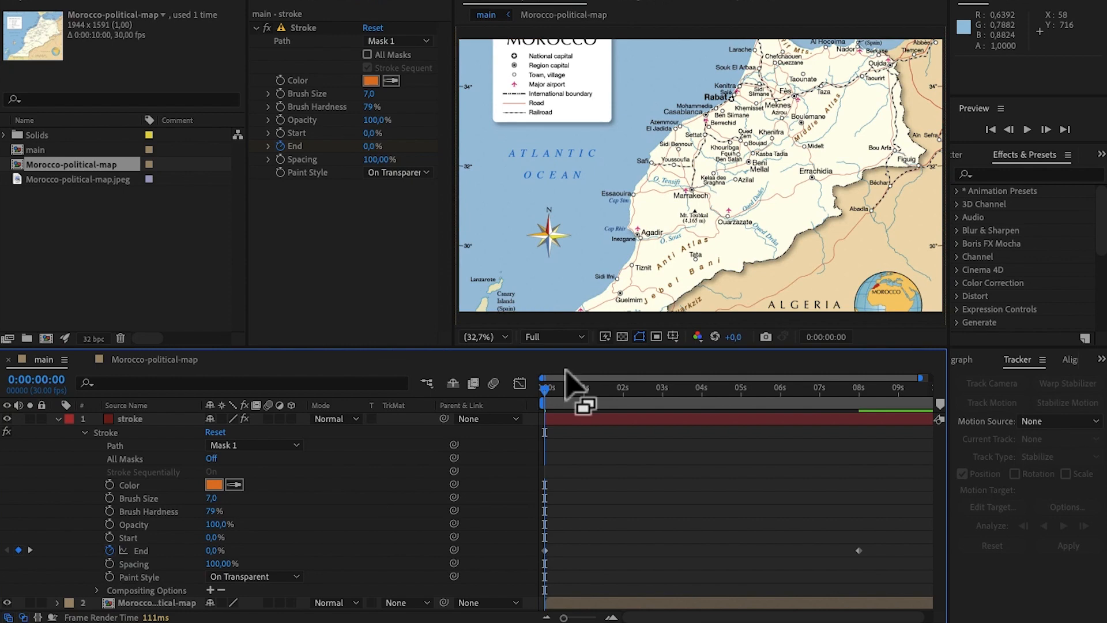
{"action": "left_click_drag", "start_coordinate": [545, 390], "coordinate": [854, 393]}
Select both End keyframes and apply Easy Ease to them
{"action": "mouse_move", "coordinate": [892, 545]}
{"action": "left_mouse_down"}
{"action": "mouse_move", "coordinate": [747, 573]}
{"action": "mouse_move", "coordinate": [493, 545]}
{"action": "mouse_move", "coordinate": [495, 593]}
{"action": "left_mouse_up"}
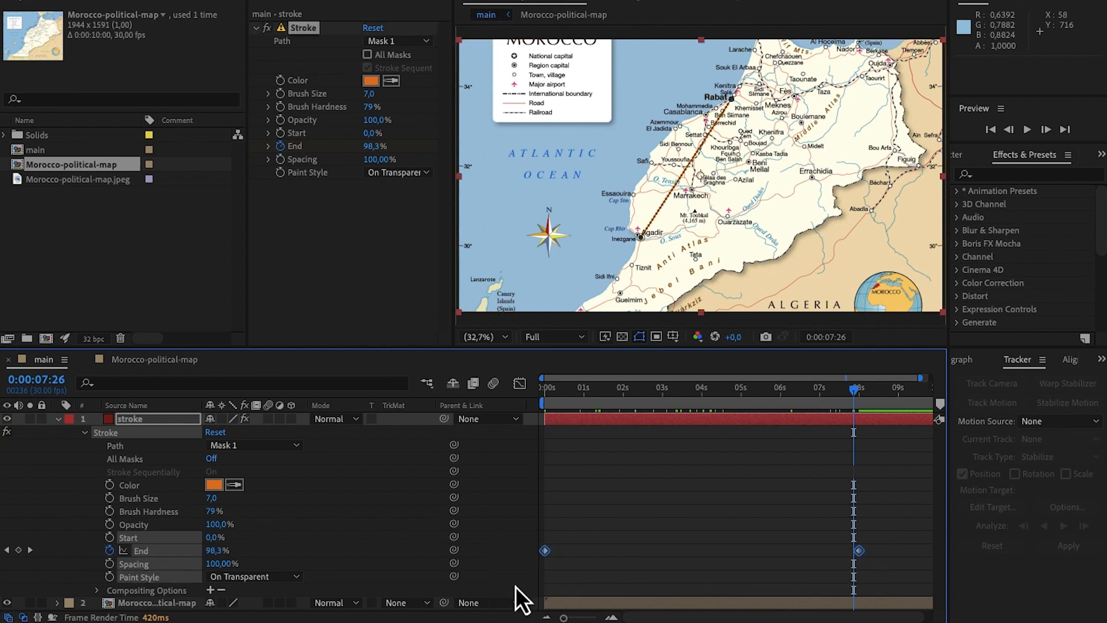
{"action": "mouse_move", "coordinate": [860, 552]}
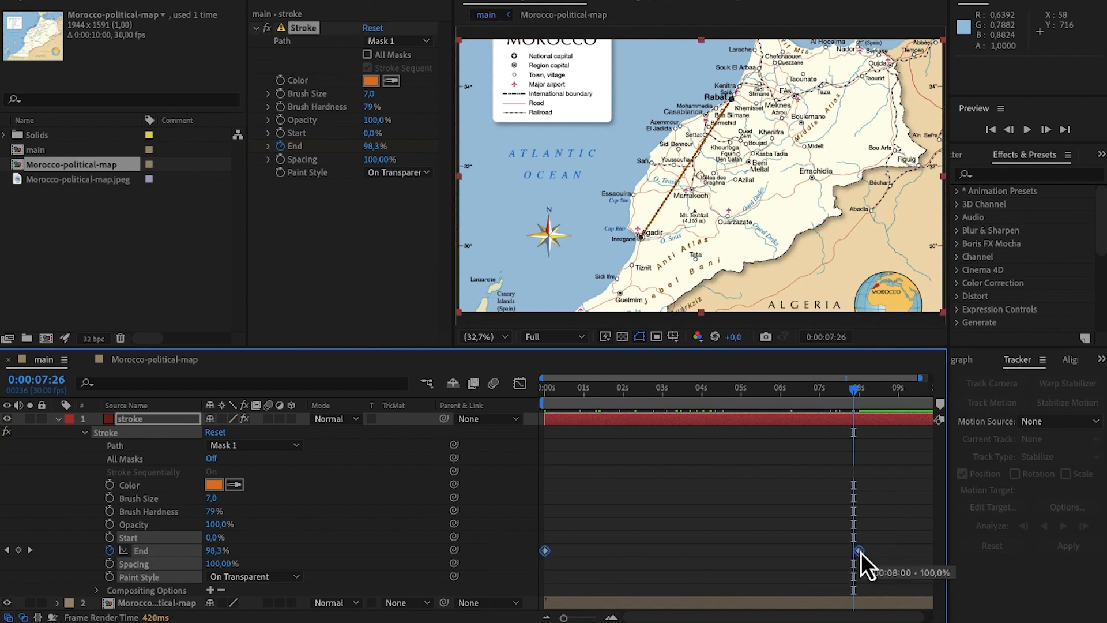
{"action": "right_click", "coordinate": [860, 552]}
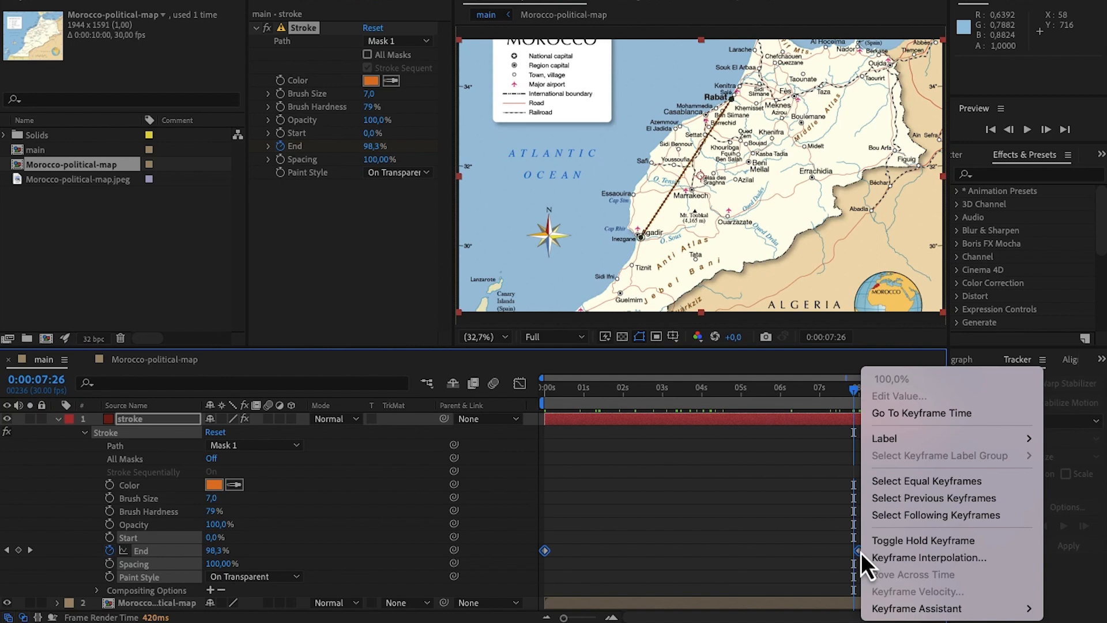
{"action": "mouse_move", "coordinate": [881, 618]}
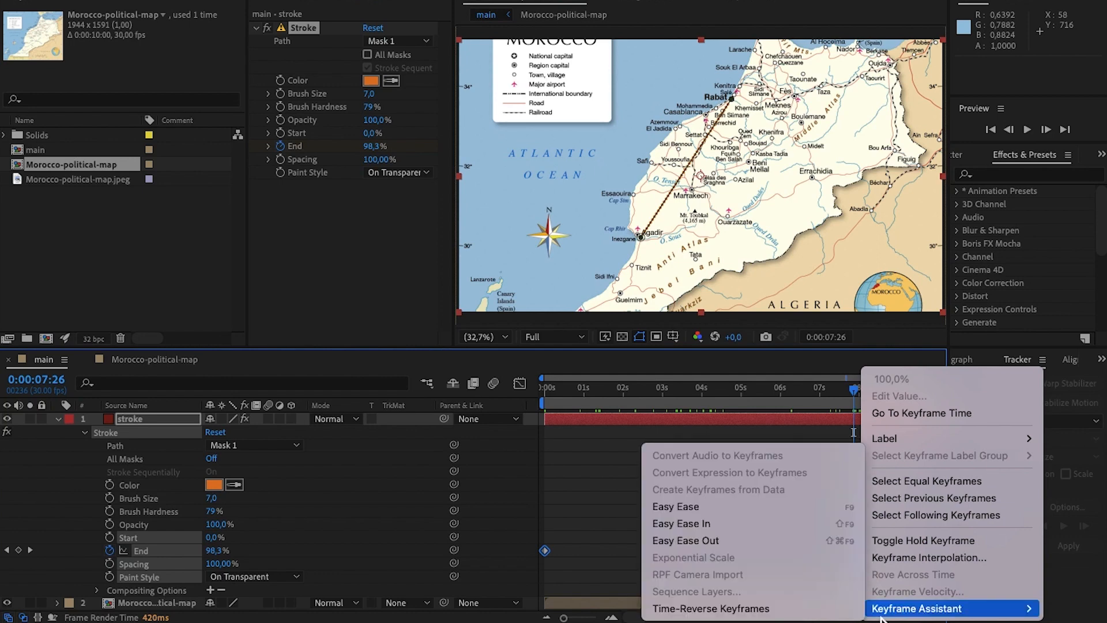
{"action": "left_click", "coordinate": [711, 507]}
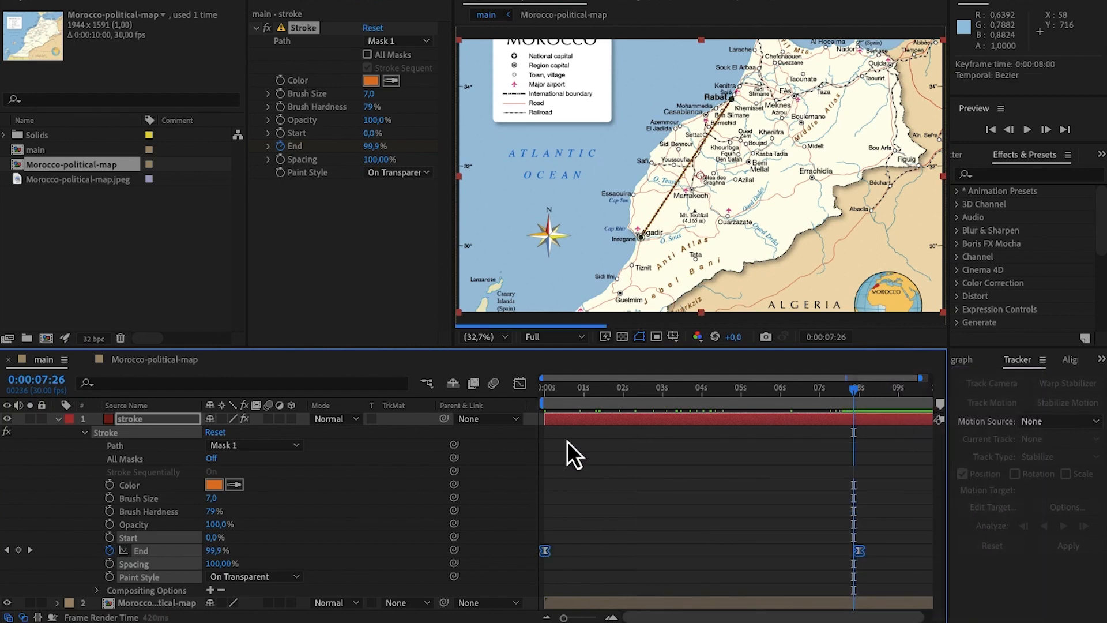
In the Graph Editor, pull both End keyframes' handles toward the 4-second mark until the speed curve peaks at about 64 %/sec, and scrub through the result
{"action": "left_click", "coordinate": [521, 386]}
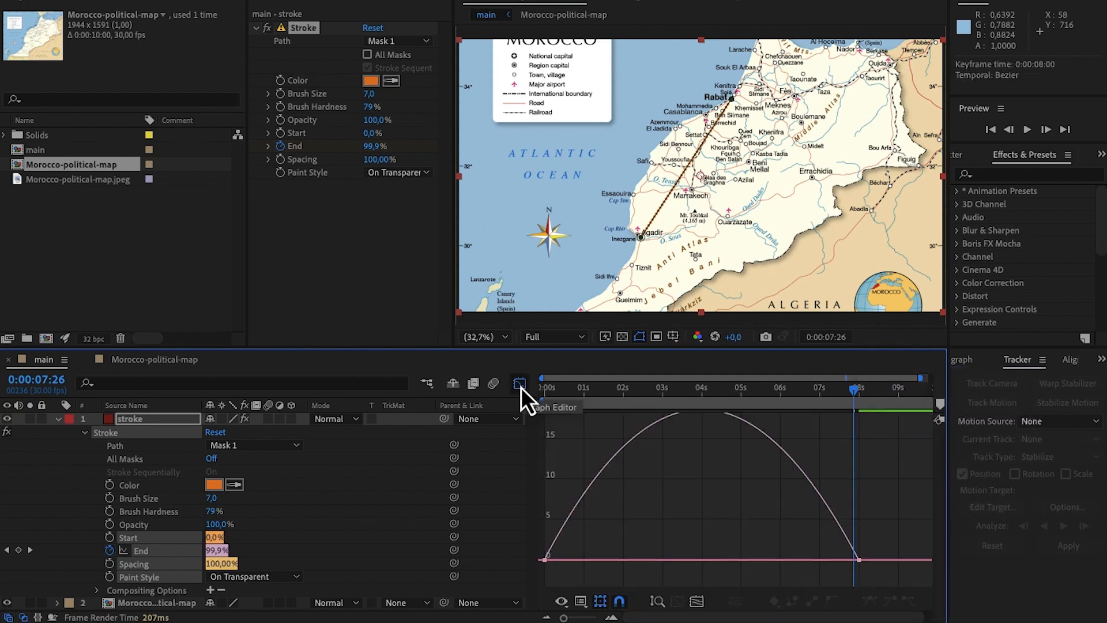
{"action": "left_click", "coordinate": [702, 389]}
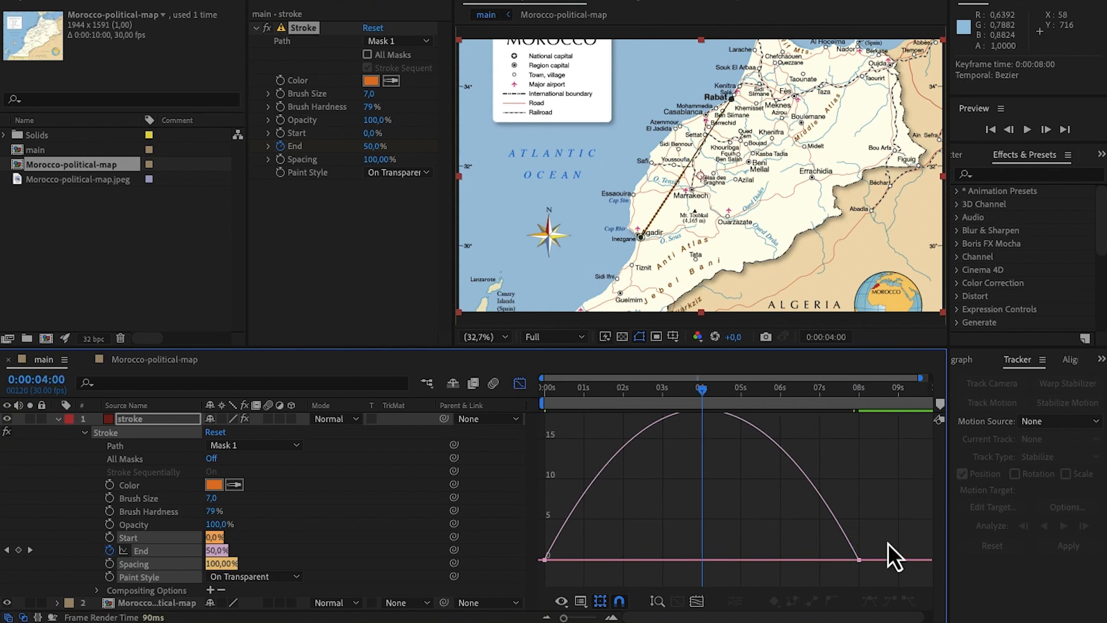
{"action": "left_click_drag", "start_coordinate": [898, 534], "coordinate": [786, 583]}
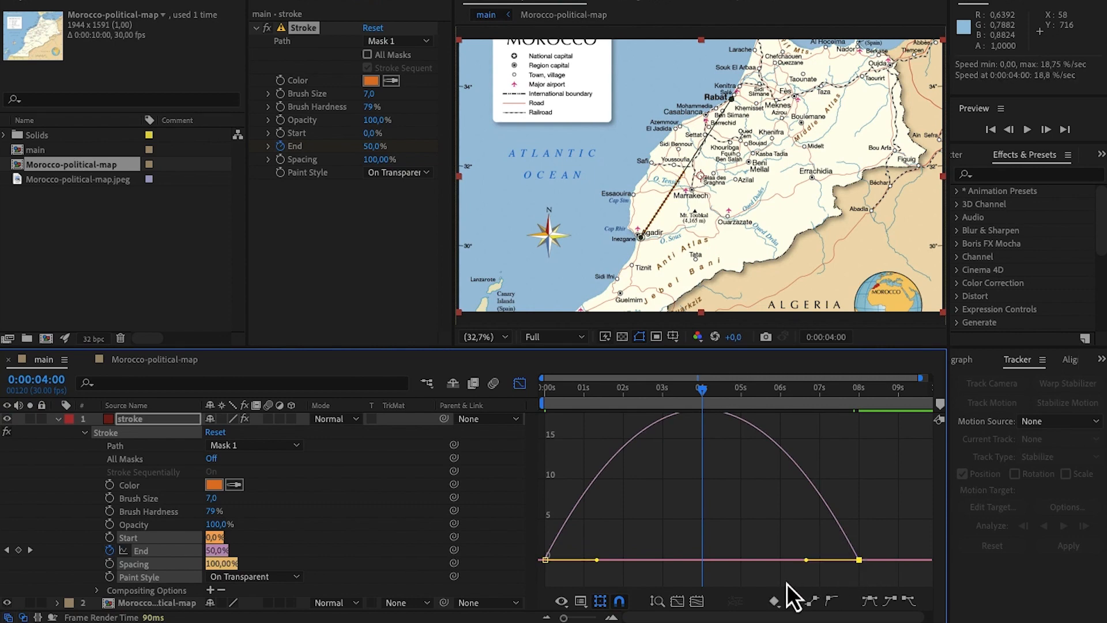
{"action": "left_click_drag", "start_coordinate": [806, 560], "coordinate": [733, 562]}
{"action": "left_click_drag", "start_coordinate": [594, 560], "coordinate": [669, 565]}
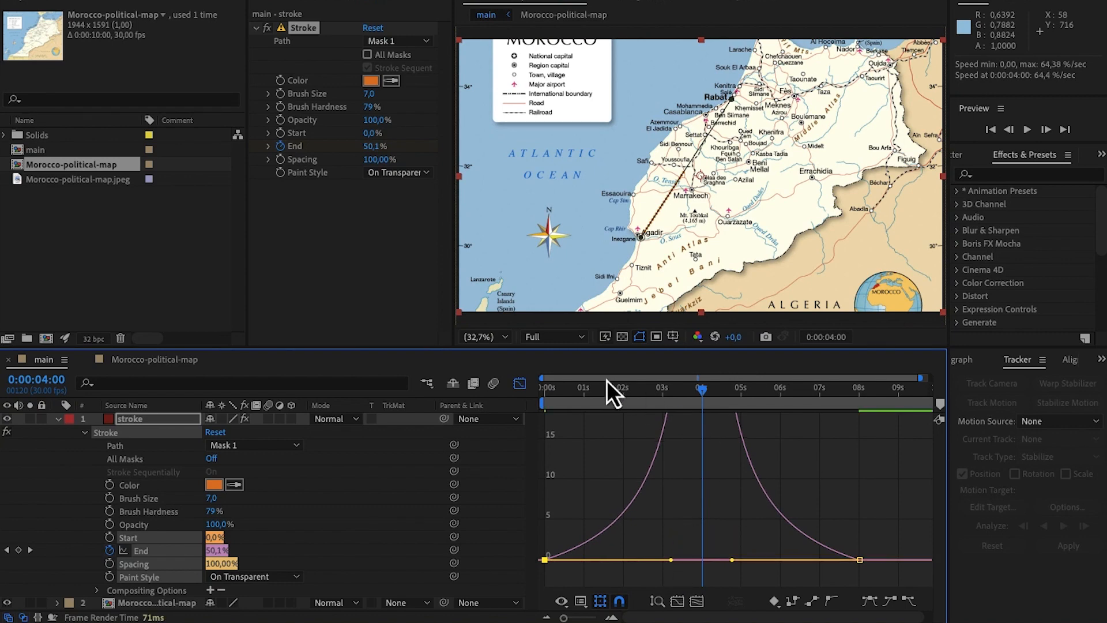
{"action": "mouse_move", "coordinate": [577, 392]}
{"action": "left_mouse_down"}
{"action": "mouse_move", "coordinate": [520, 390]}
{"action": "mouse_move", "coordinate": [841, 411]}
{"action": "left_mouse_up"}
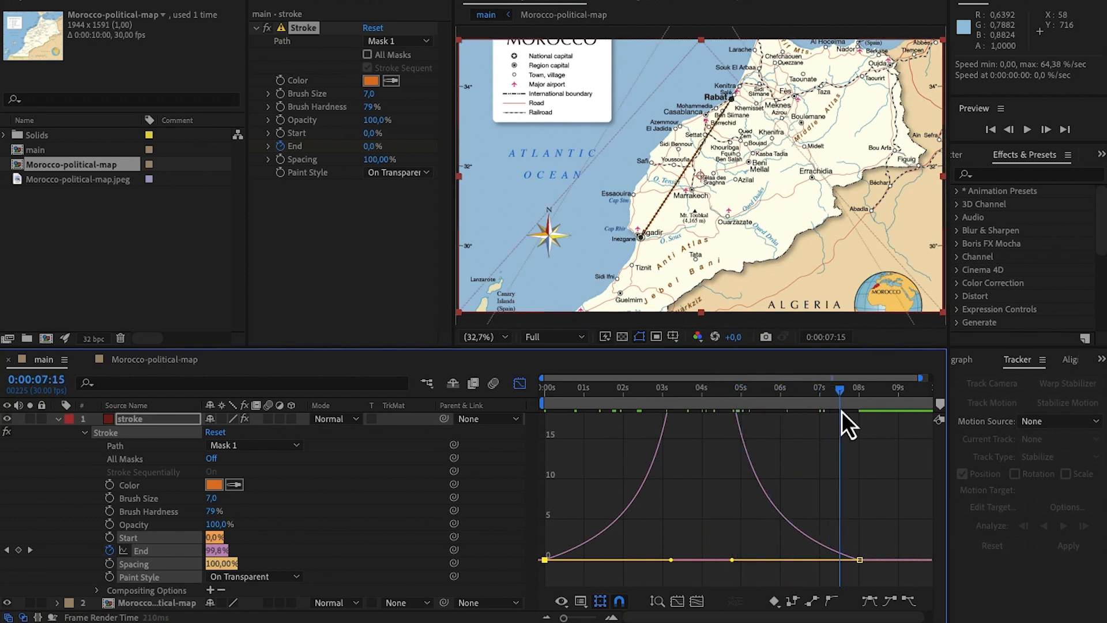
Close the Graph Editor, collapse the stroke layer's properties, and apply the Drop Shadow effect to the stroke layer
{"action": "left_click", "coordinate": [524, 390]}
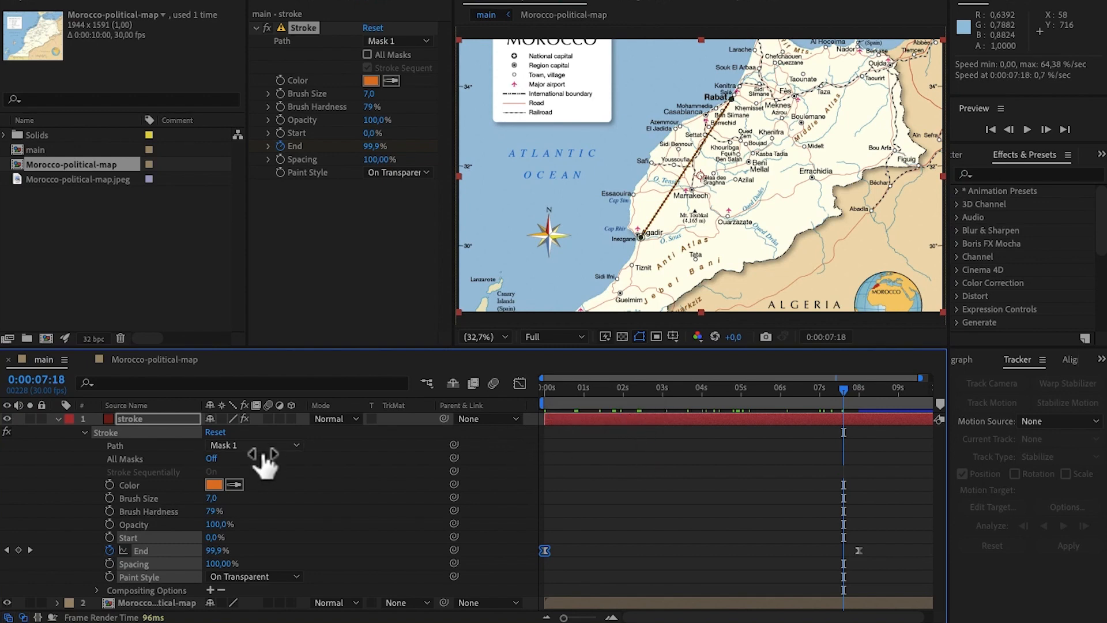
{"action": "left_click", "coordinate": [60, 419]}
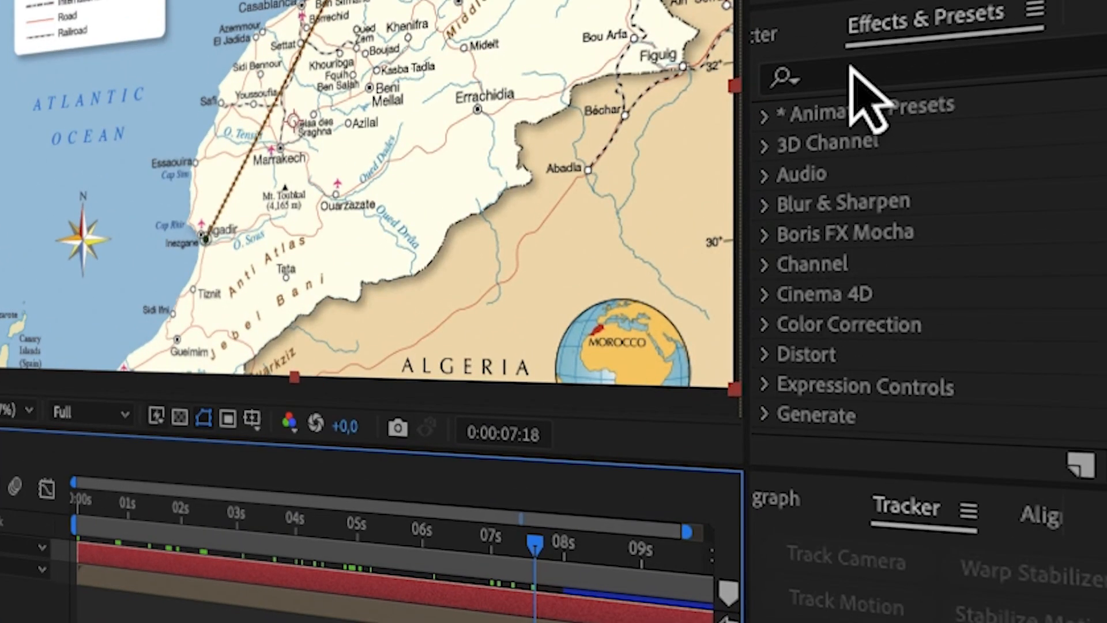
{"action": "left_click", "coordinate": [849, 72]}
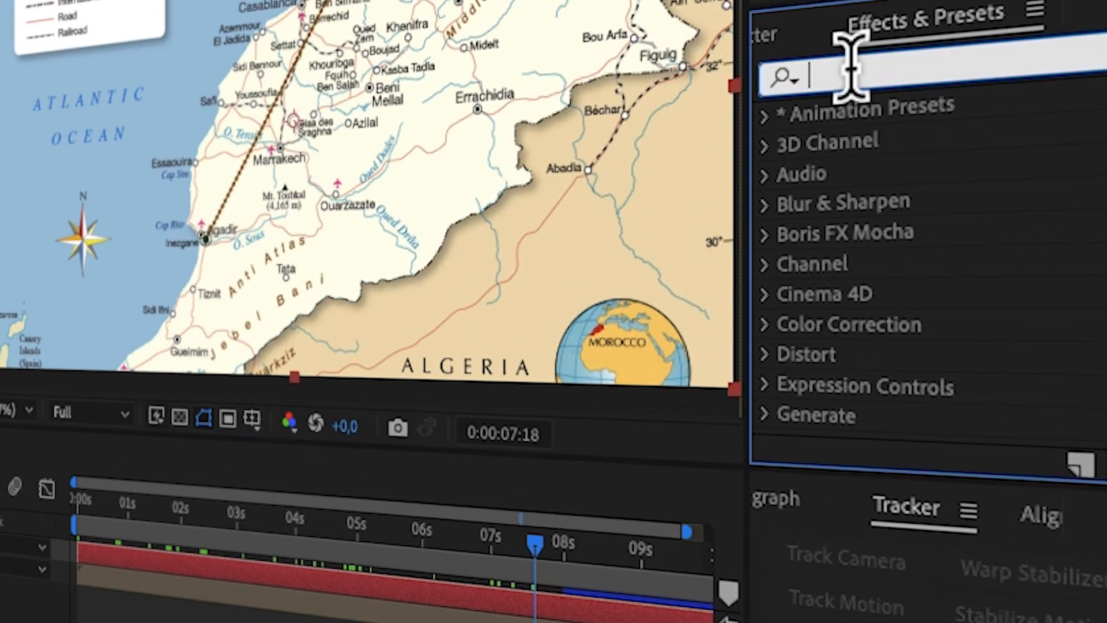
{"action": "type", "text": "drop"}
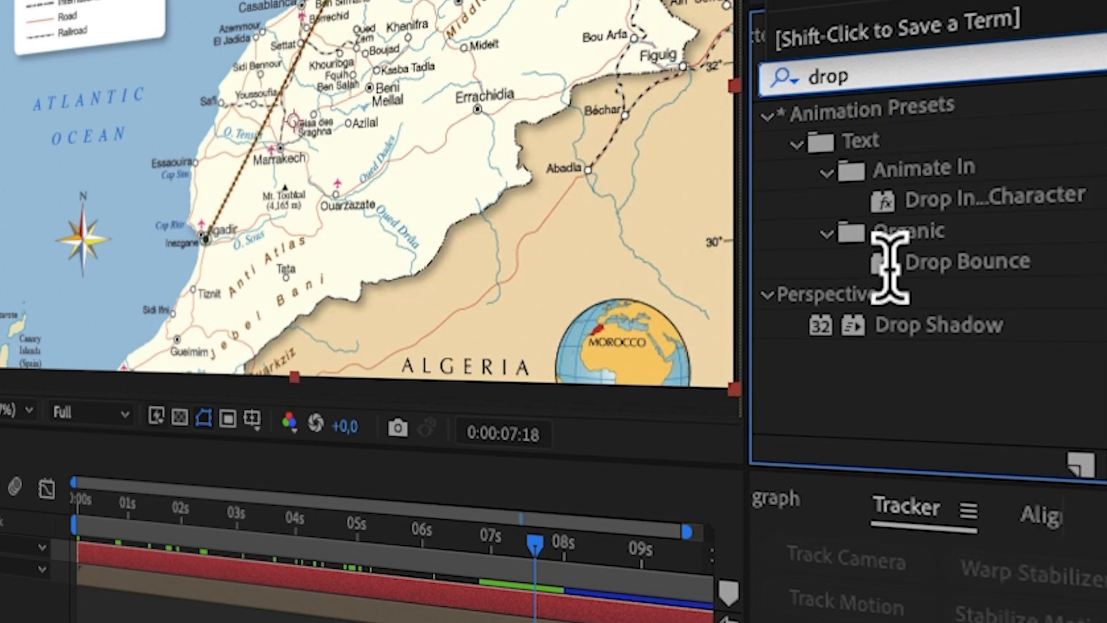
{"action": "left_click", "coordinate": [875, 329]}
{"action": "double_click", "coordinate": [873, 336]}
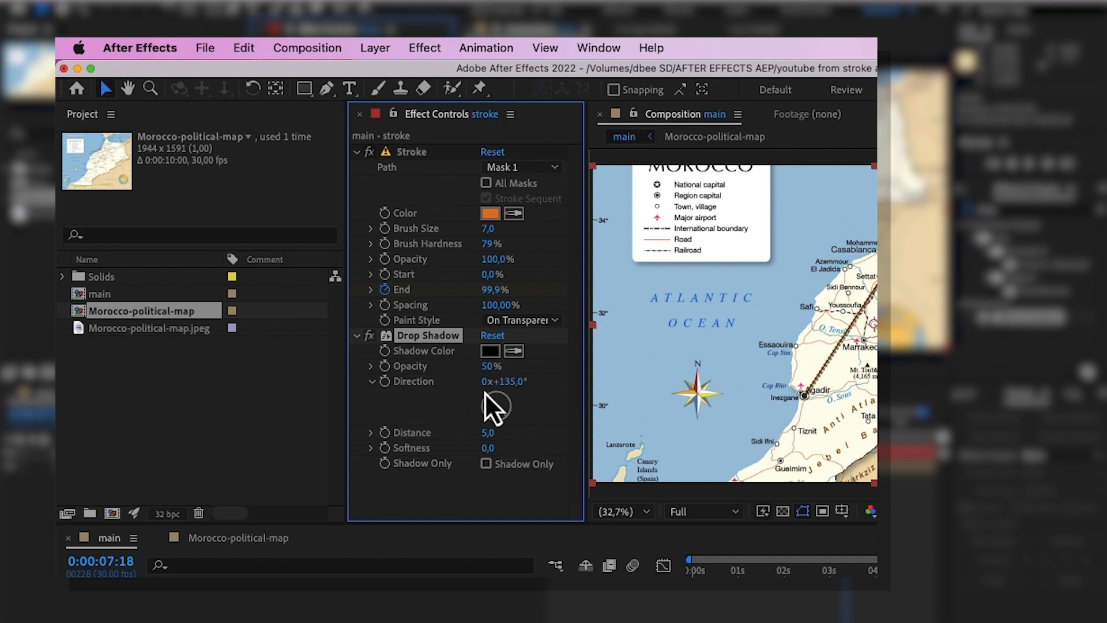
Set the Drop Shadow's Distance to 7 and Softness to 3, and check the route line at 100% magnification before fitting the view again
{"action": "left_click", "coordinate": [487, 448]}
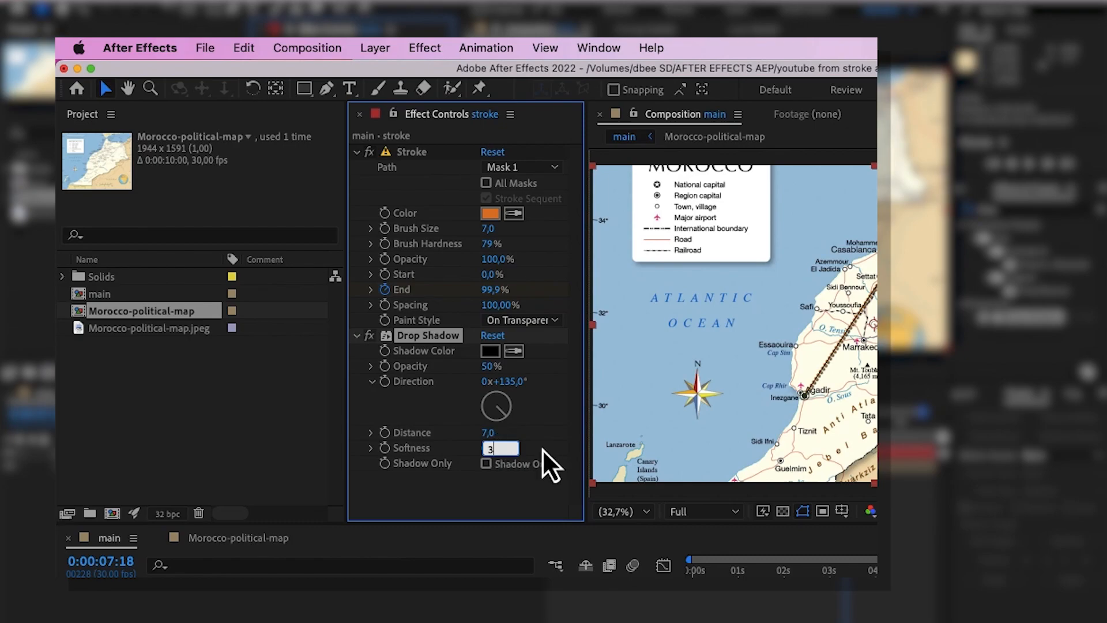
{"action": "key", "text": "Return"}
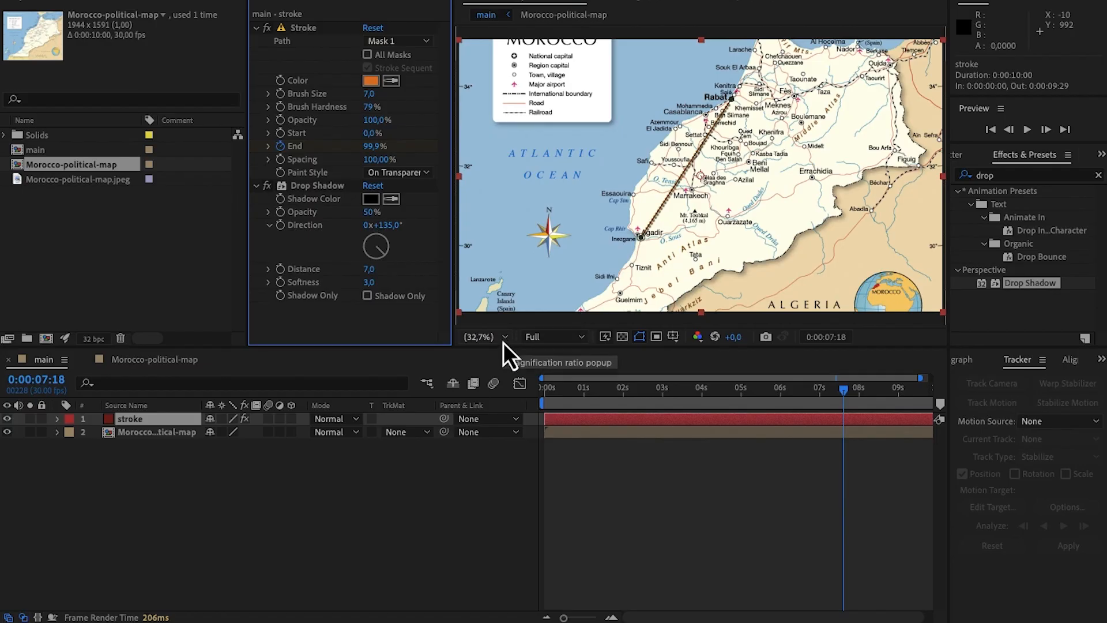
{"action": "left_click", "coordinate": [504, 343]}
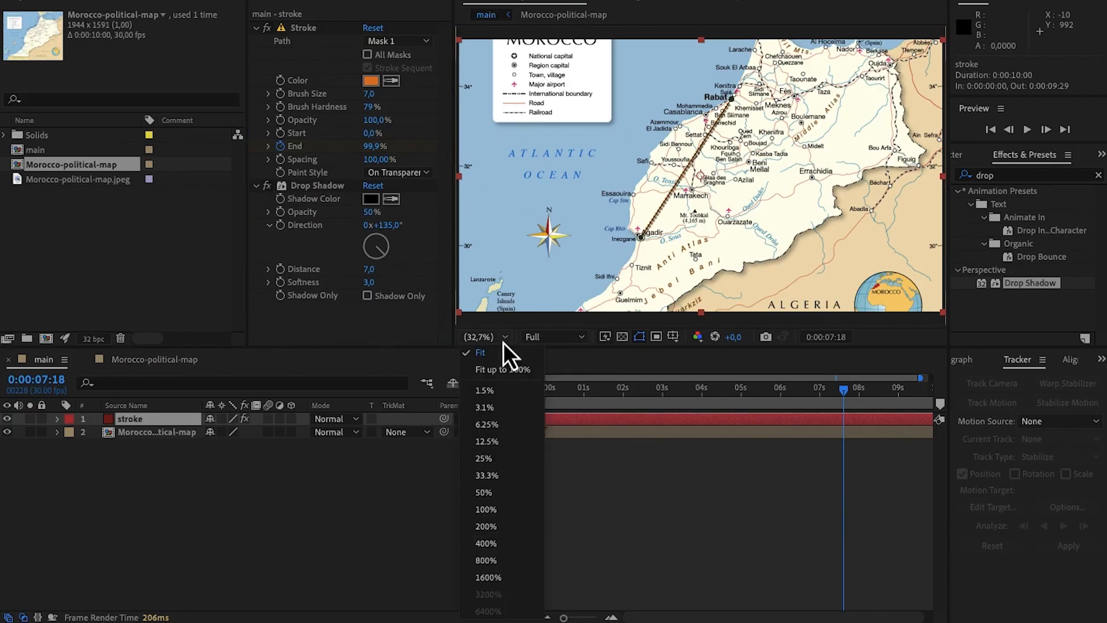
{"action": "left_click", "coordinate": [485, 509]}
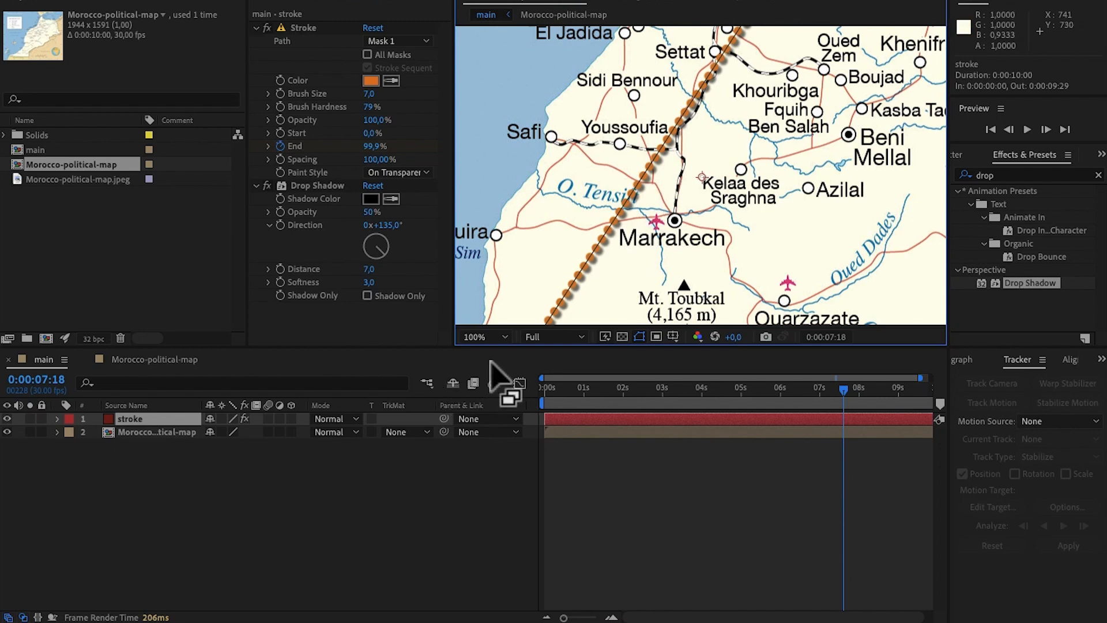
{"action": "left_click", "coordinate": [495, 339]}
{"action": "left_click", "coordinate": [492, 354]}
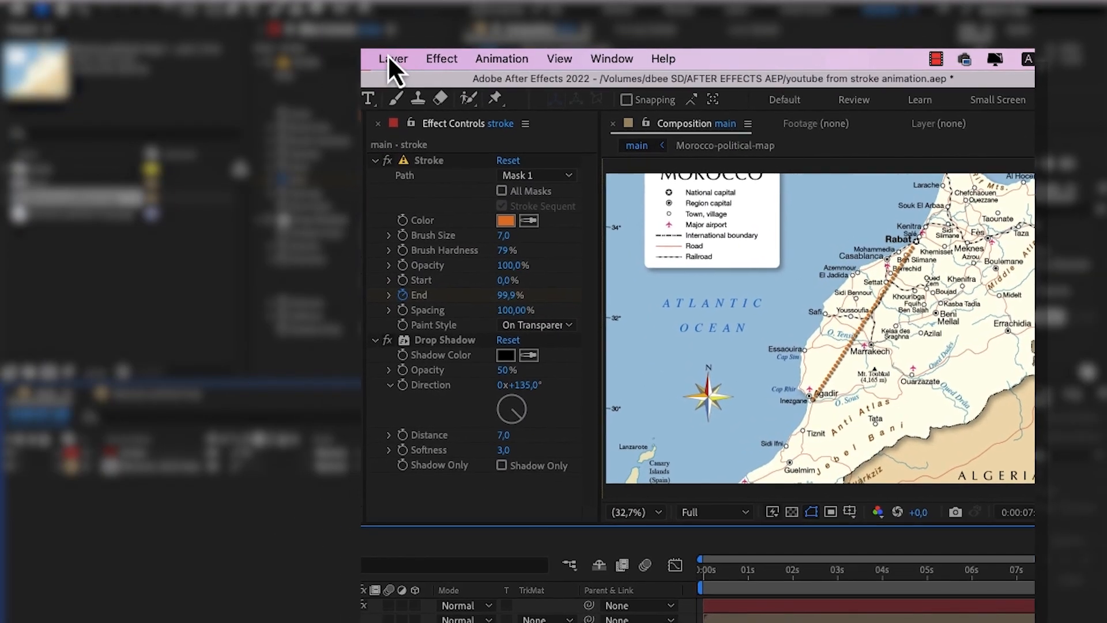
Add a two-node camera with the 50mm preset to the main composition and dismiss the 2D layer warning
{"action": "left_click", "coordinate": [390, 55]}
{"action": "mouse_move", "coordinate": [396, 86]}
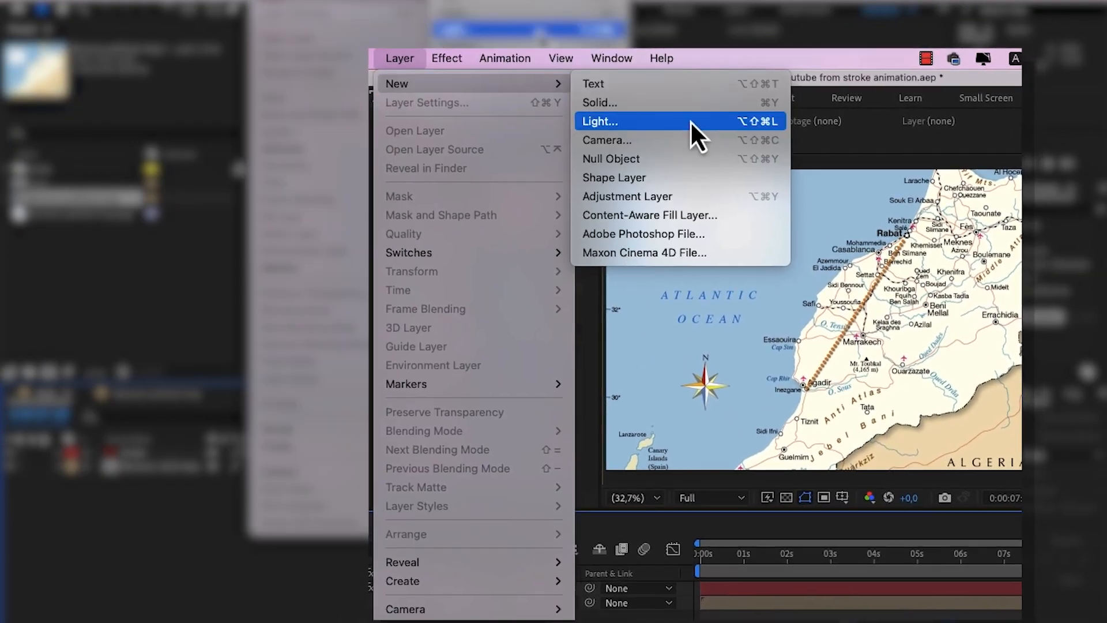
{"action": "left_click", "coordinate": [645, 141]}
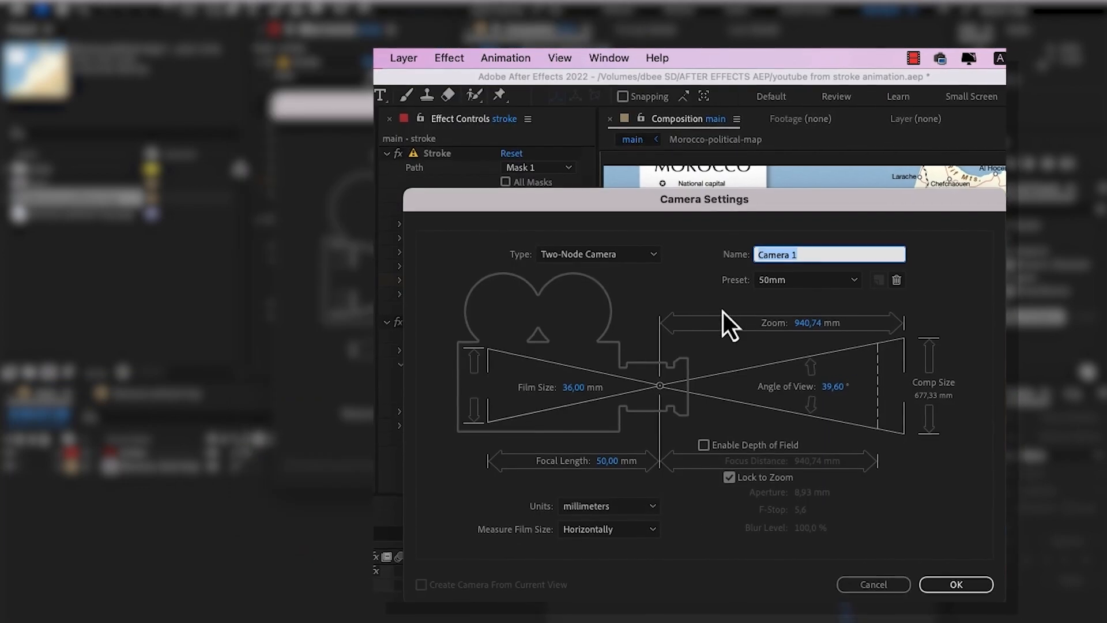
{"action": "left_click", "coordinate": [954, 585]}
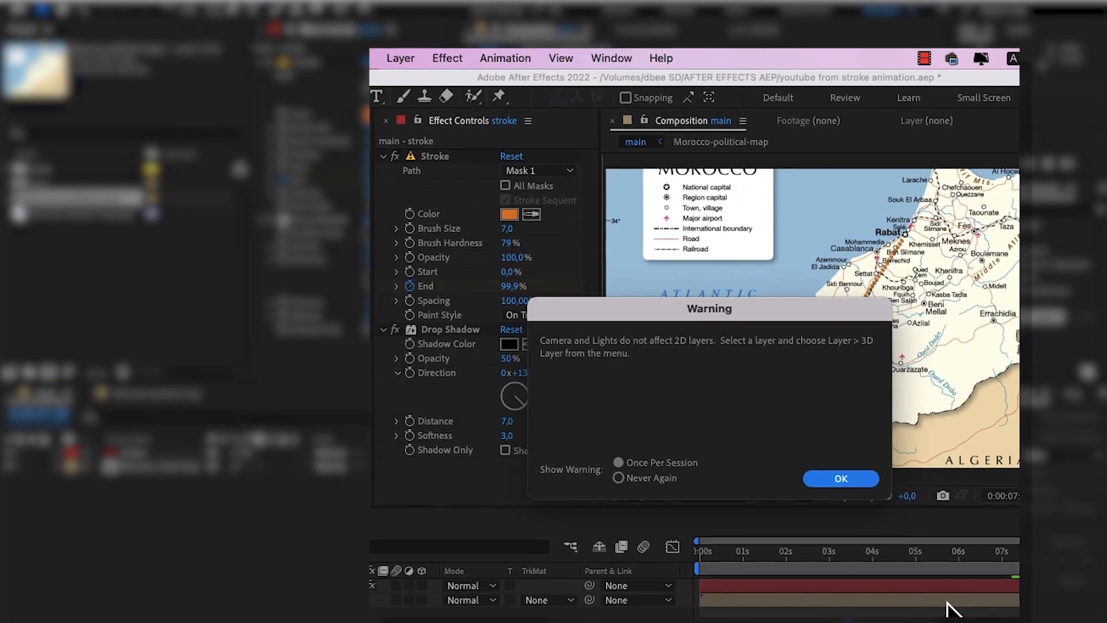
{"action": "left_click", "coordinate": [837, 498]}
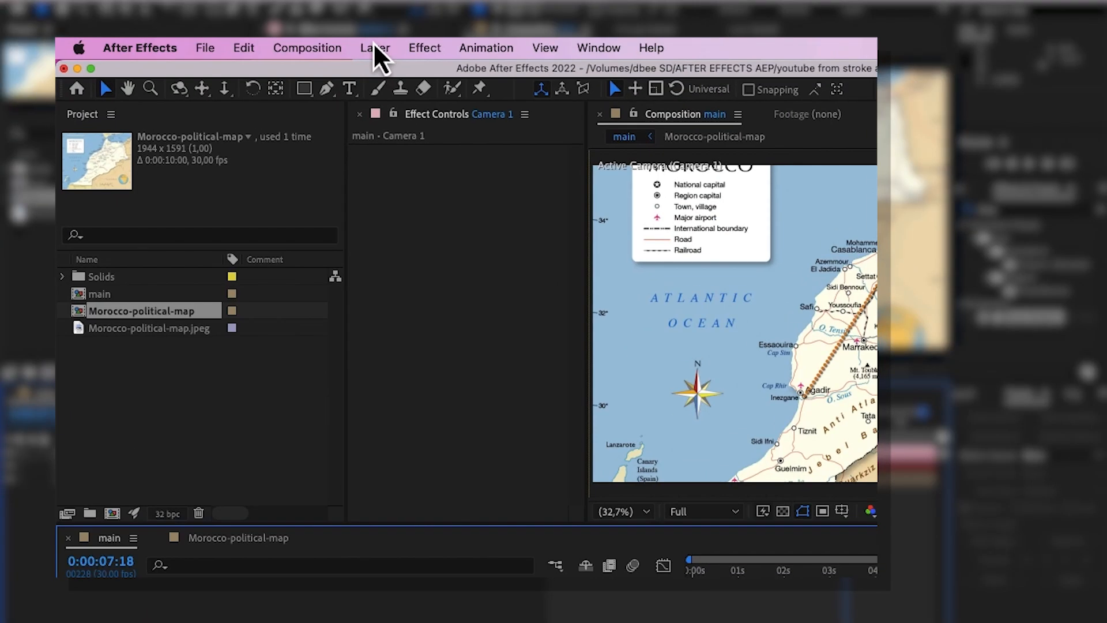
Add a null object to the composition and parent the camera to it
{"action": "left_click", "coordinate": [374, 48]}
{"action": "mouse_move", "coordinate": [383, 75]}
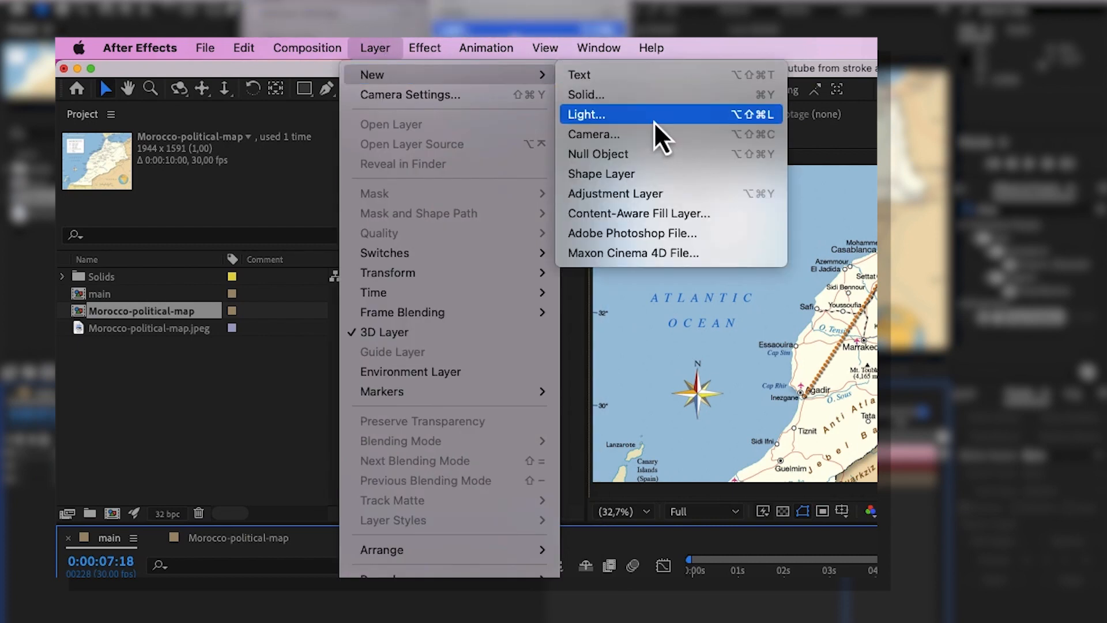
{"action": "left_click", "coordinate": [638, 155]}
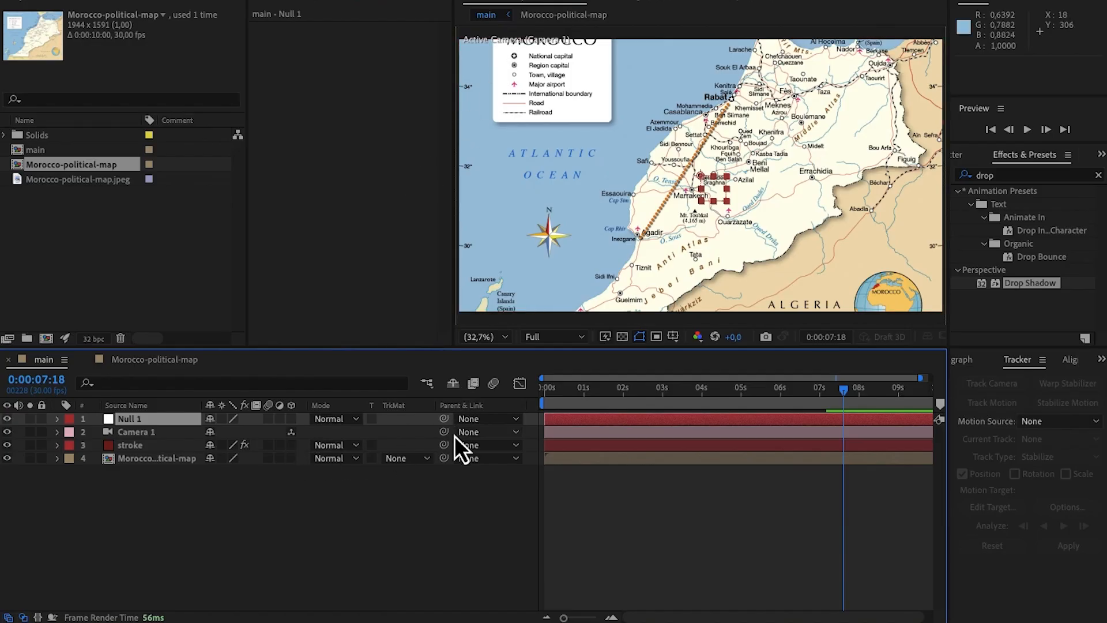
{"action": "left_click_drag", "start_coordinate": [445, 437], "coordinate": [154, 423]}
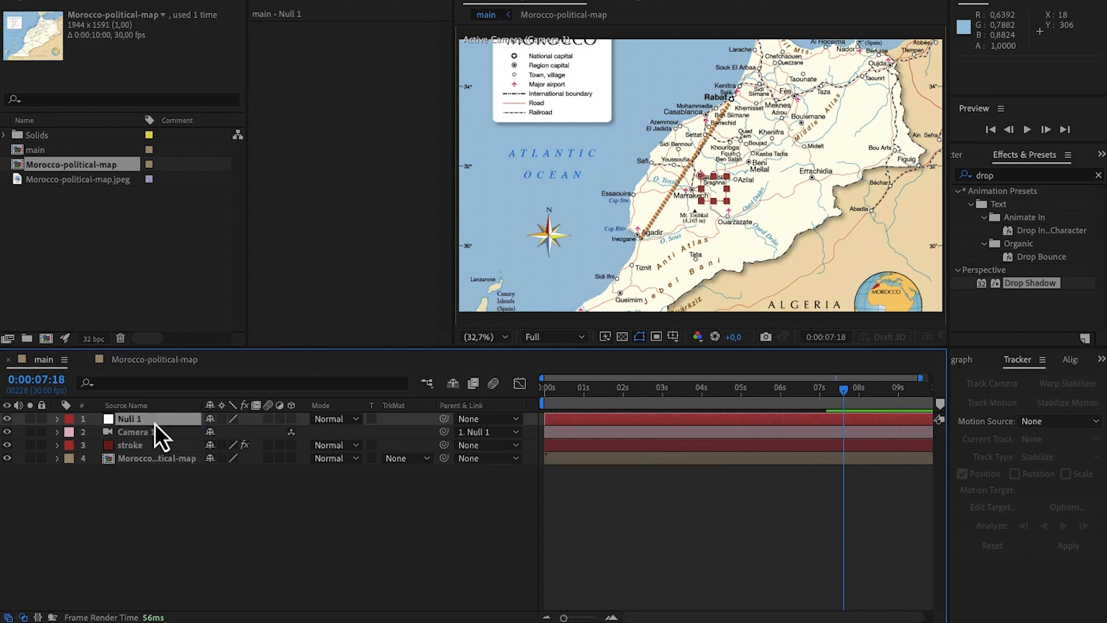
Reveal the null's Transform properties and turn the null, stroke and map layers into 3D layers
{"action": "left_click", "coordinate": [57, 419]}
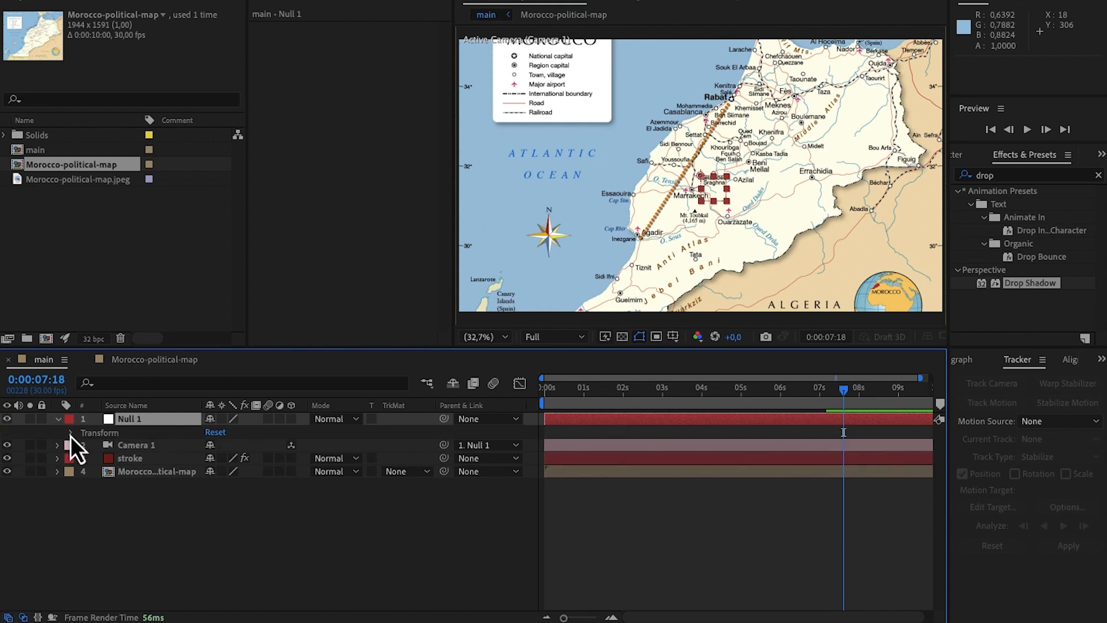
{"action": "left_click", "coordinate": [71, 435]}
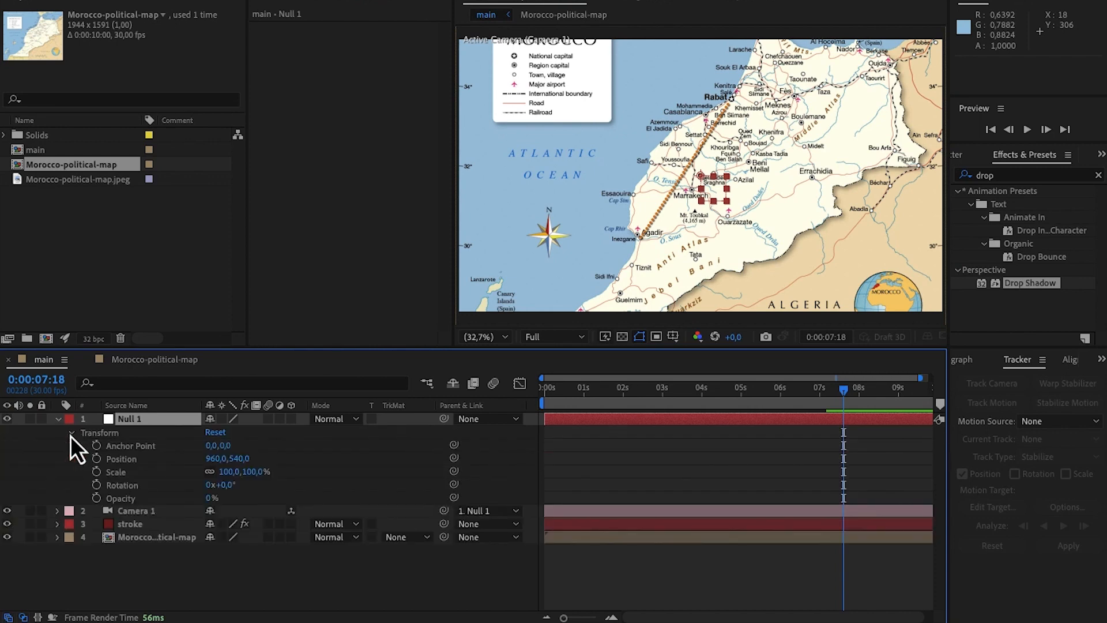
{"action": "left_click", "coordinate": [291, 421]}
{"action": "left_click", "coordinate": [293, 577]}
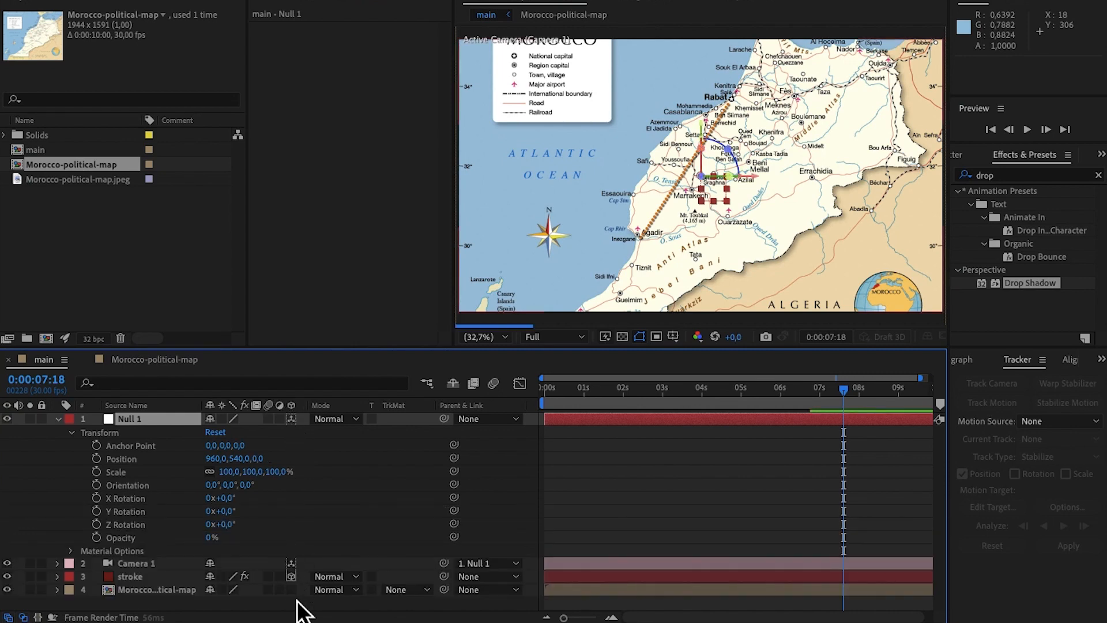
{"action": "left_click", "coordinate": [292, 590]}
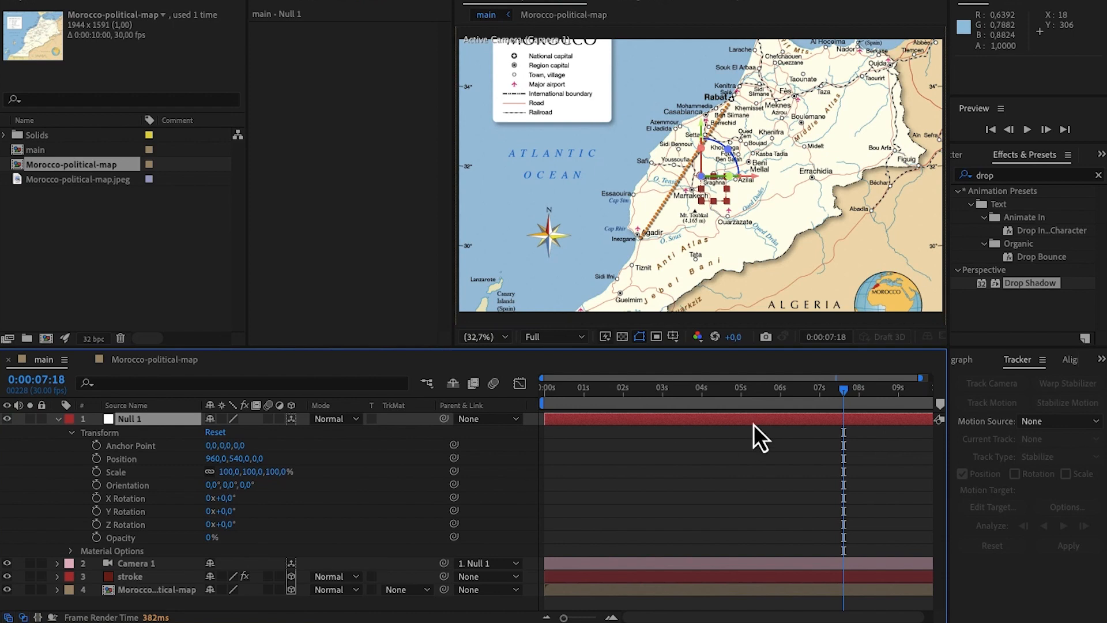
Add keyframes for the null's Position, Scale, X Rotation, Y Rotation and Z Rotation at the start of the timeline
{"action": "left_click", "coordinate": [646, 398]}
{"action": "left_click_drag", "start_coordinate": [586, 401], "coordinate": [522, 400]}
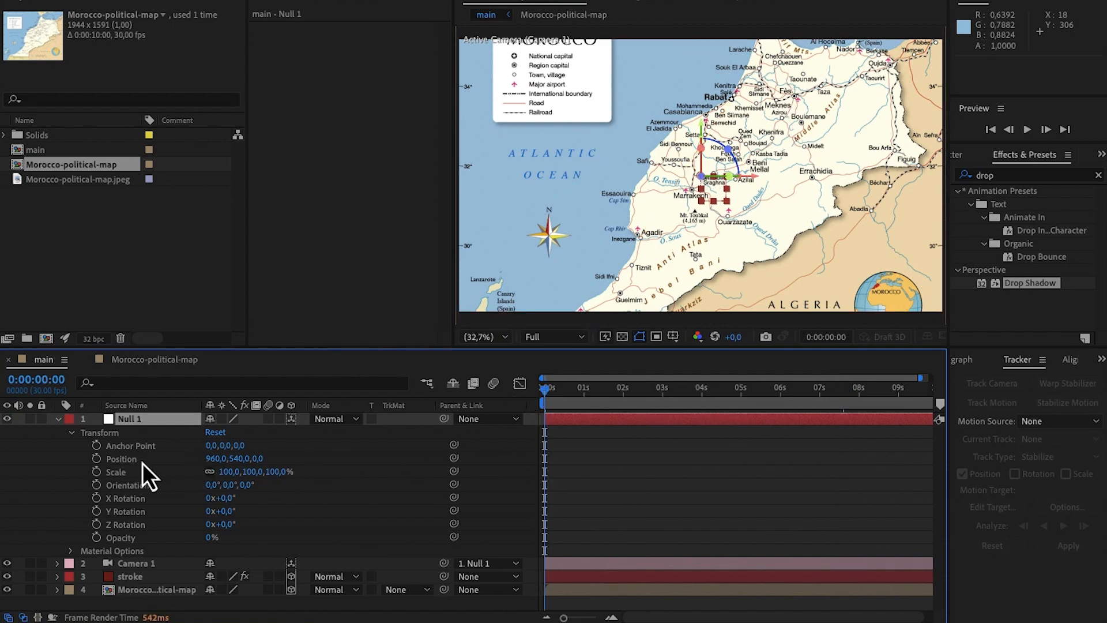
{"action": "left_click", "coordinate": [95, 461]}
{"action": "left_click", "coordinate": [97, 471]}
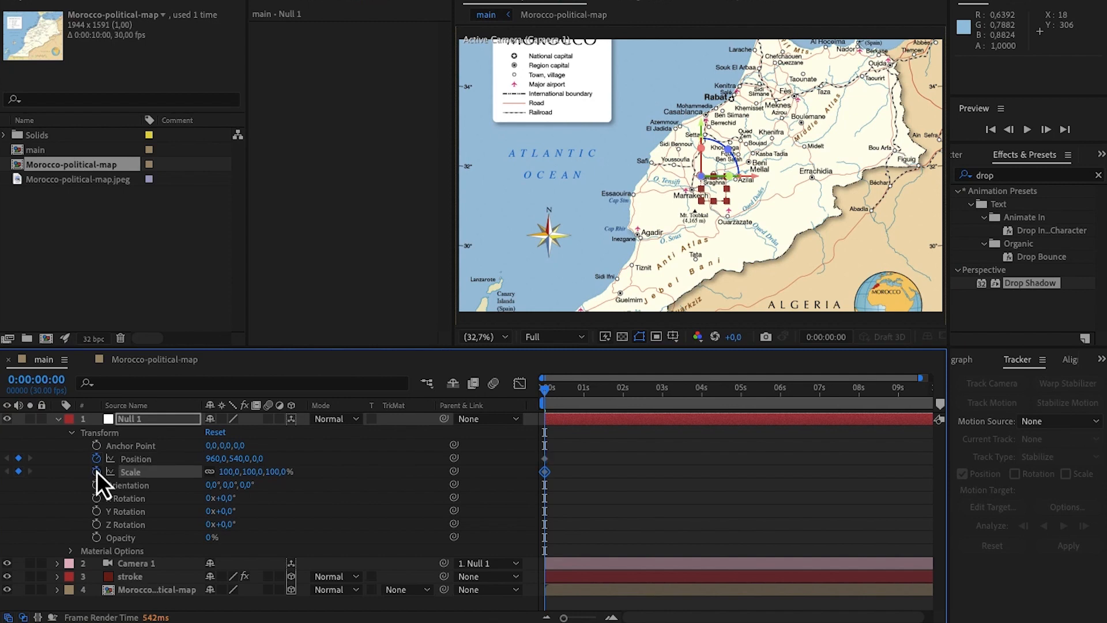
{"action": "left_click", "coordinate": [97, 499]}
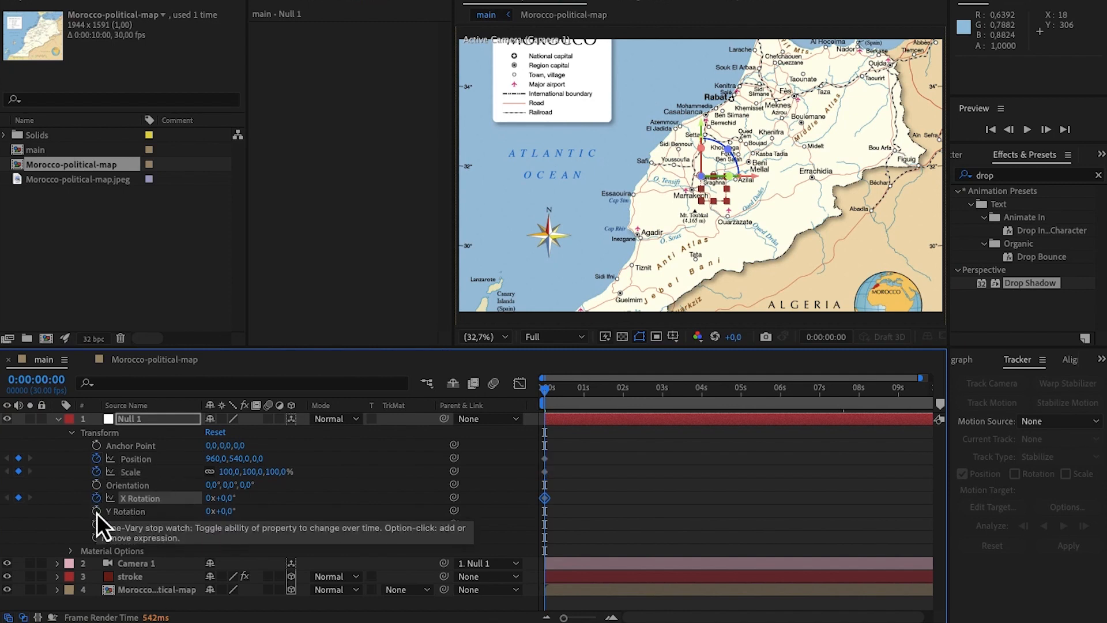
{"action": "left_click", "coordinate": [97, 511]}
{"action": "left_click", "coordinate": [98, 525]}
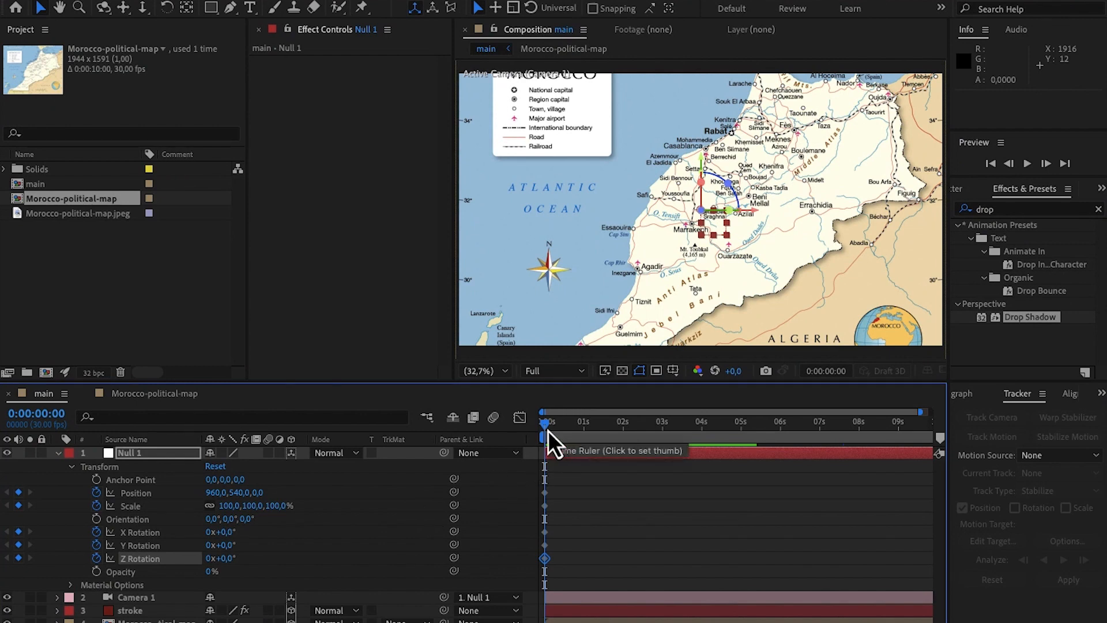
Set the null's Y Rotation to 15° and its X Rotation to 25° at the first keyframes
{"action": "left_click", "coordinate": [229, 546]}
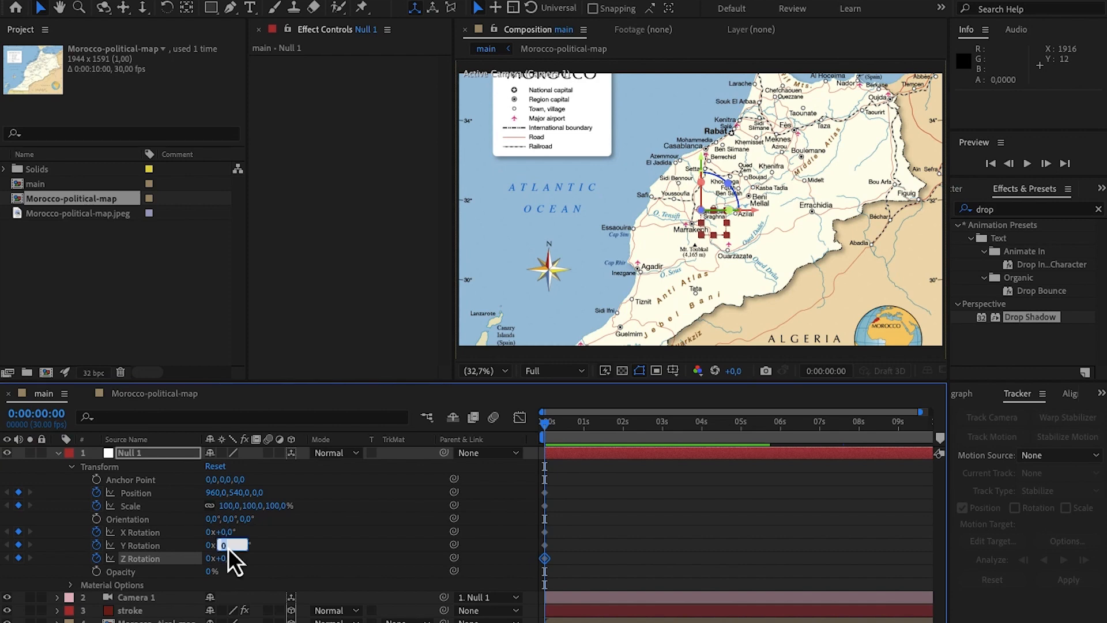
{"action": "key", "text": "Return"}
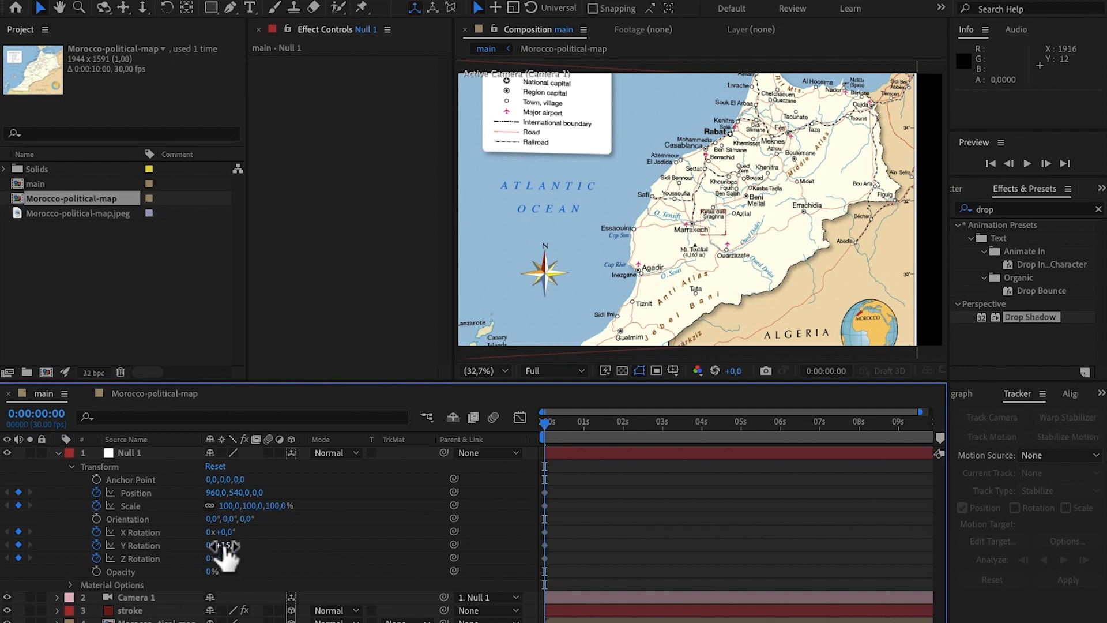
{"action": "type", "text": "25"}
{"action": "key", "text": "Return"}
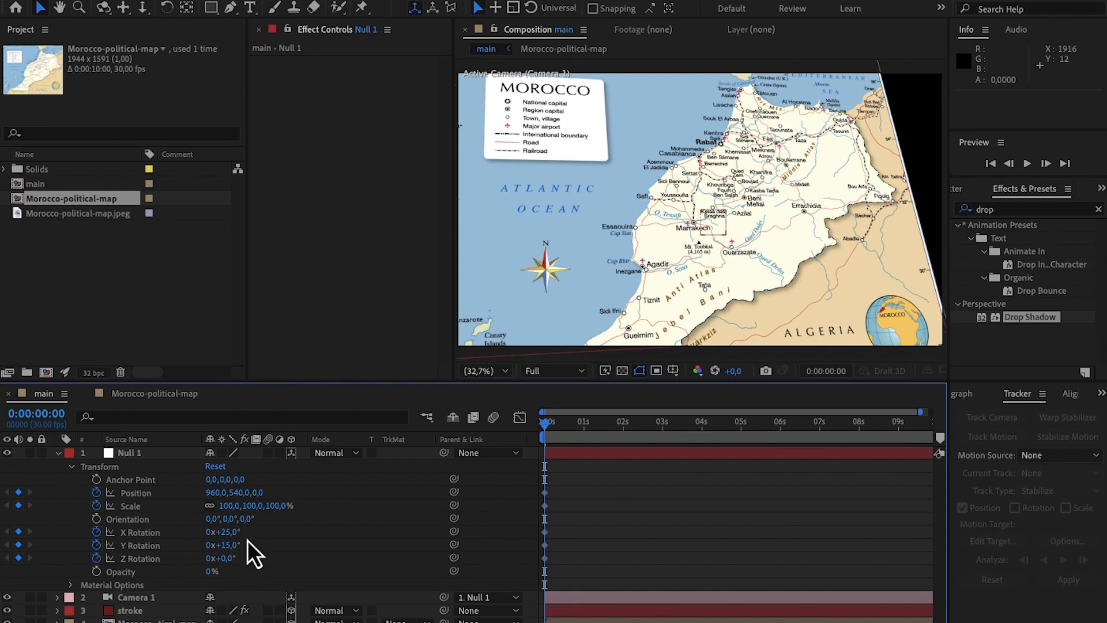
Set the null's Scale to 33% and its Z Rotation to -6° at the start of the timeline
{"action": "left_click", "coordinate": [280, 506]}
{"action": "type", "text": "33"}
{"action": "key", "text": "Return"}
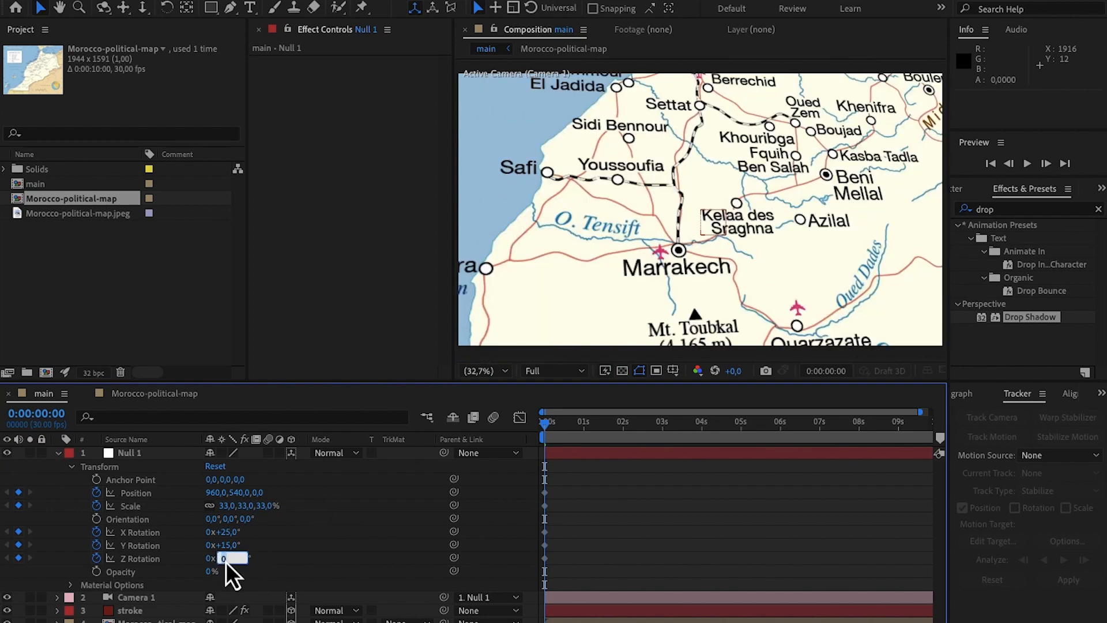
{"action": "type", "text": "-6"}
{"action": "key", "text": "Return"}
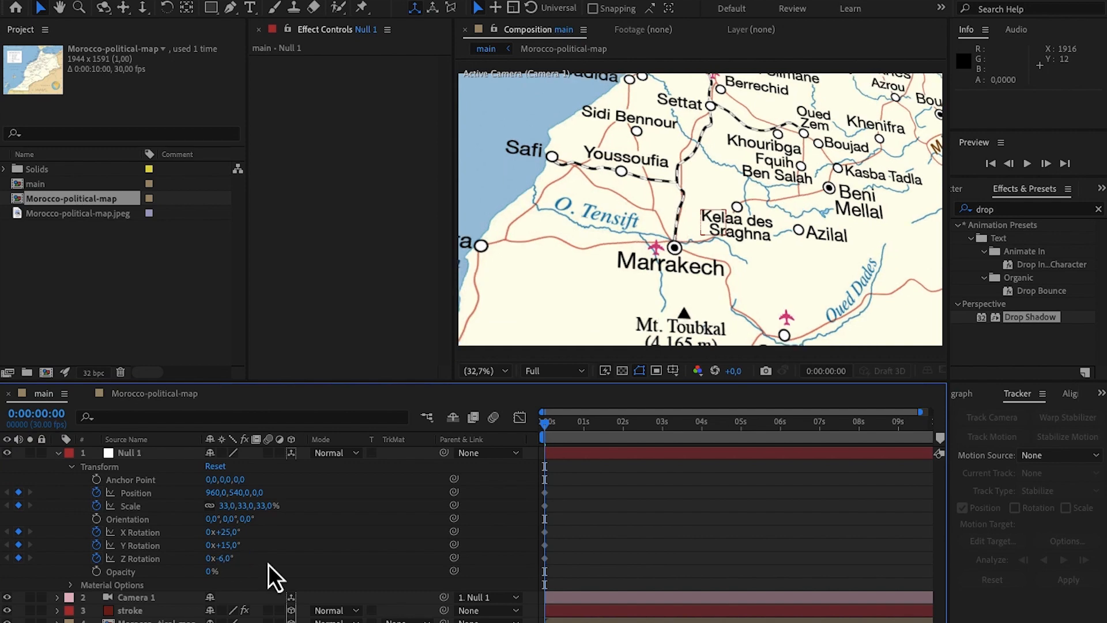
Set the null's starting Position to 836, 711, 230 so that the camera frames the Agadir area
{"action": "left_click", "coordinate": [216, 493]}
{"action": "type", "text": "836"}
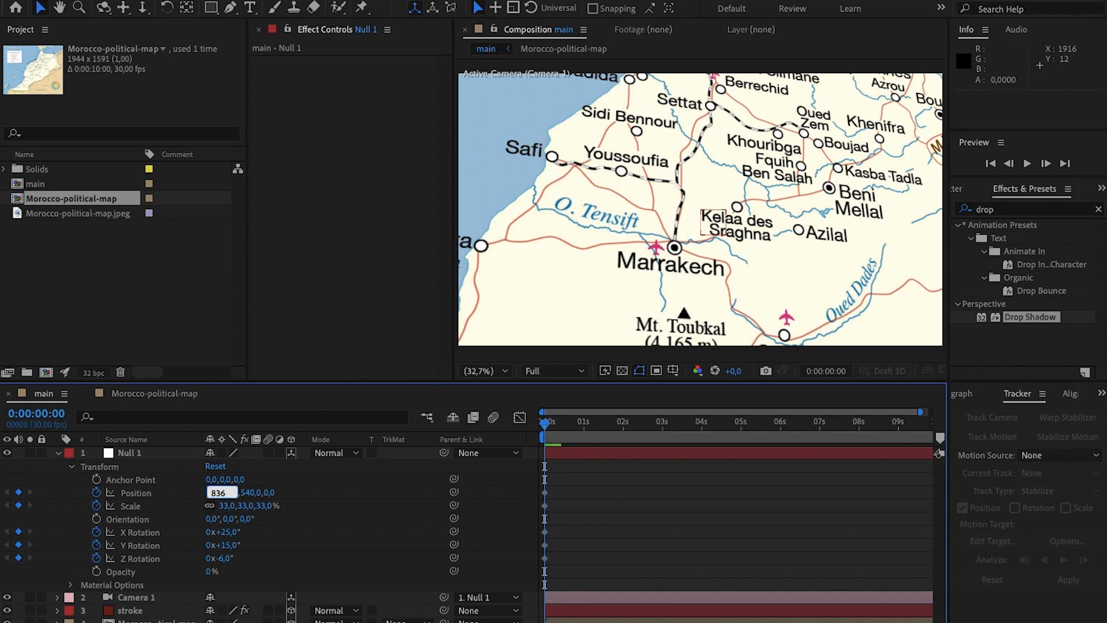
{"action": "key", "text": "Return"}
{"action": "left_click", "coordinate": [240, 495]}
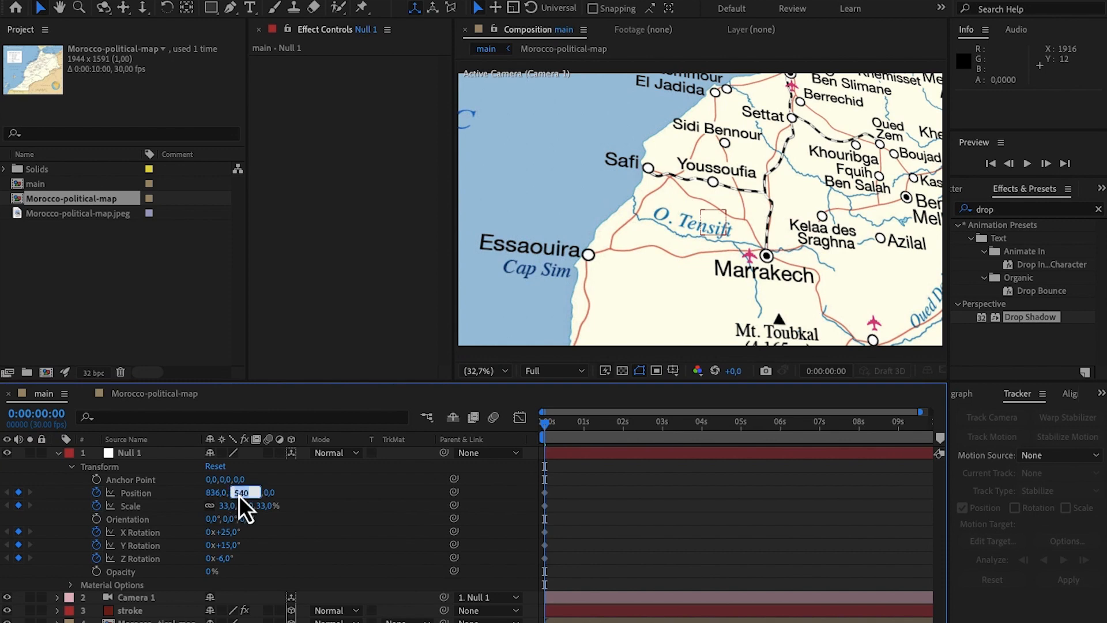
{"action": "type", "text": "711"}
{"action": "key", "text": "Return"}
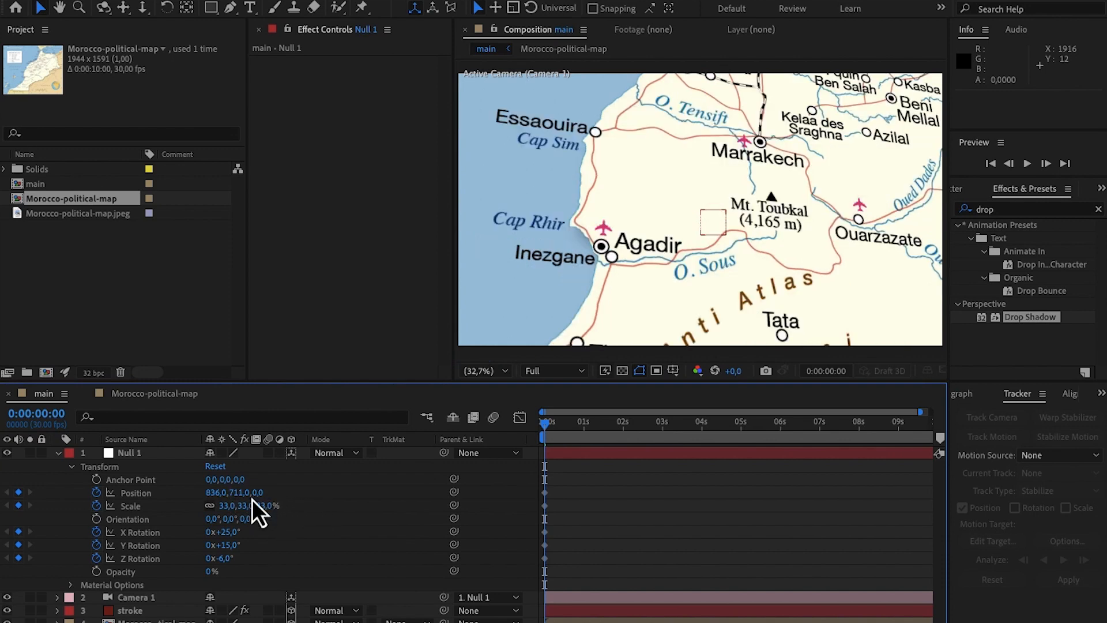
{"action": "left_click", "coordinate": [257, 493]}
{"action": "type", "text": "230"}
{"action": "key", "text": "Return"}
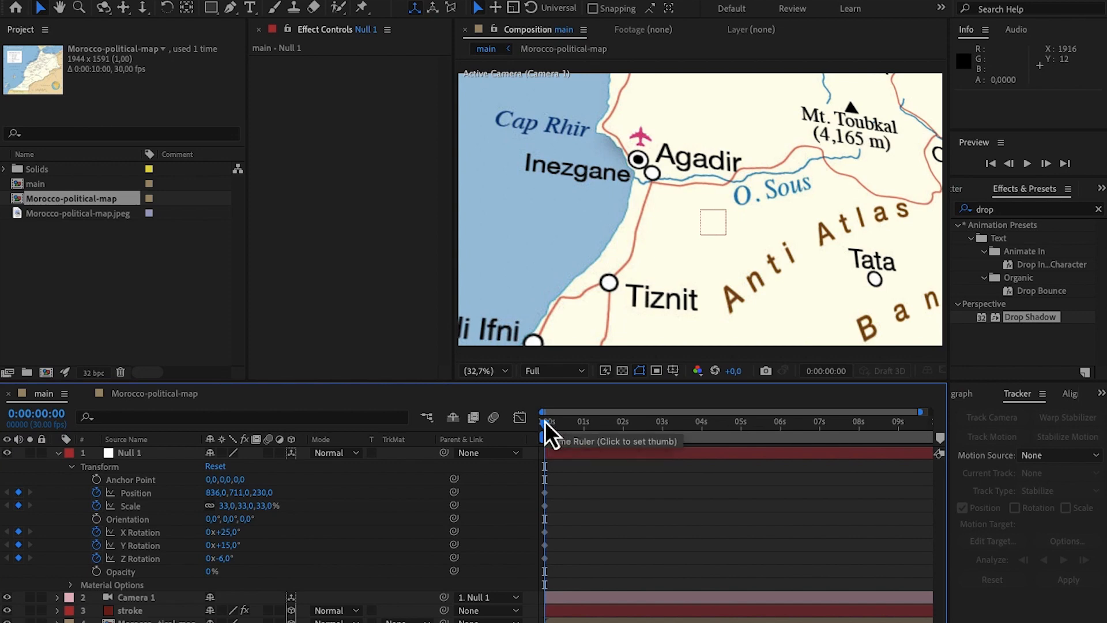
Set the null's Position to 880, 570, 230 at the 2-second mark
{"action": "left_click_drag", "start_coordinate": [545, 422], "coordinate": [623, 428]}
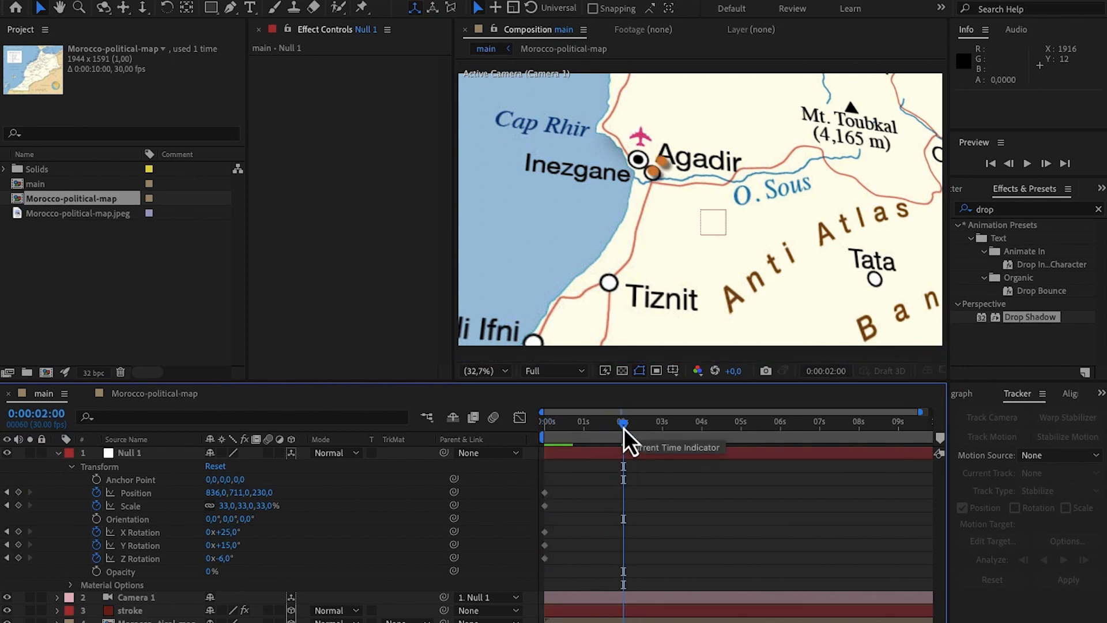
{"action": "left_click", "coordinate": [217, 494]}
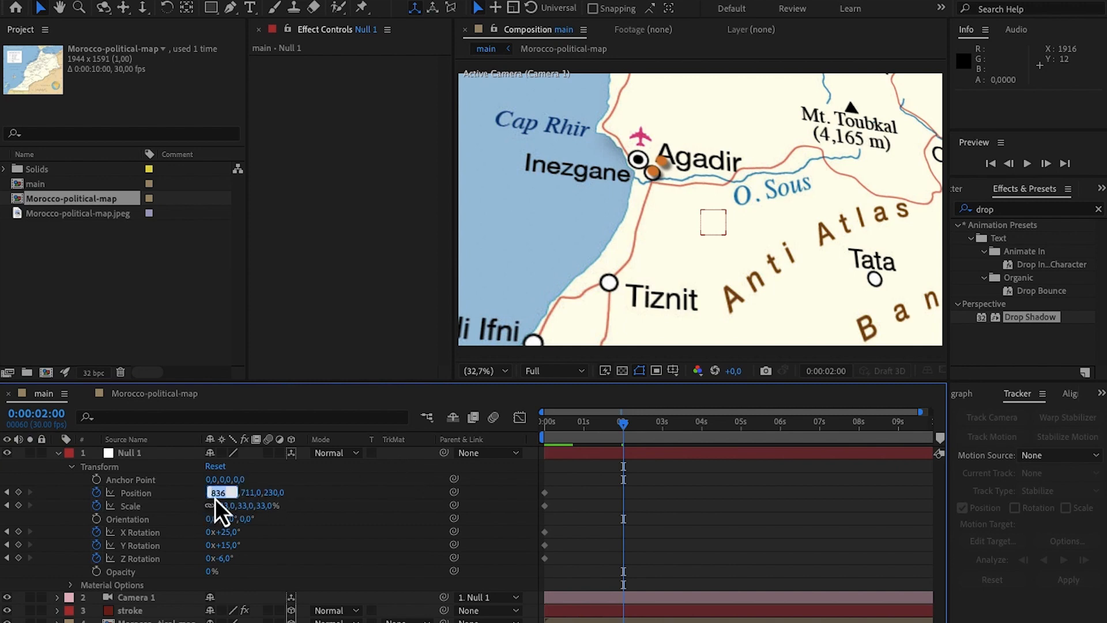
{"action": "type", "text": "880"}
{"action": "left_click", "coordinate": [250, 495]}
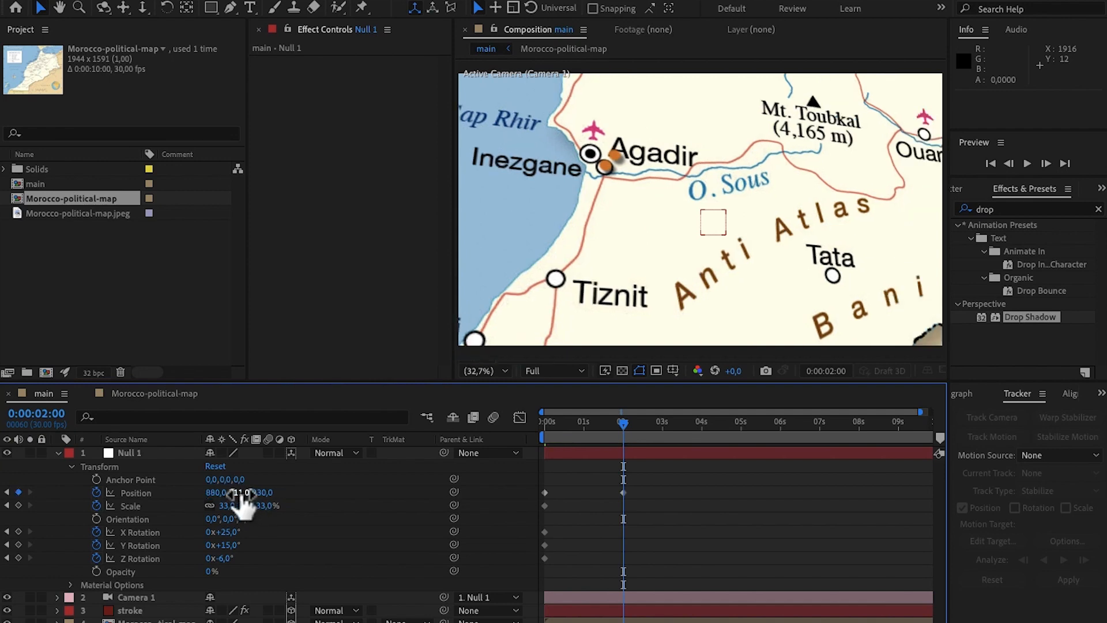
{"action": "type", "text": "570"}
Set the null's Scale to 42% and its X Rotation to 16° at the 2-second mark
{"action": "left_click", "coordinate": [266, 507]}
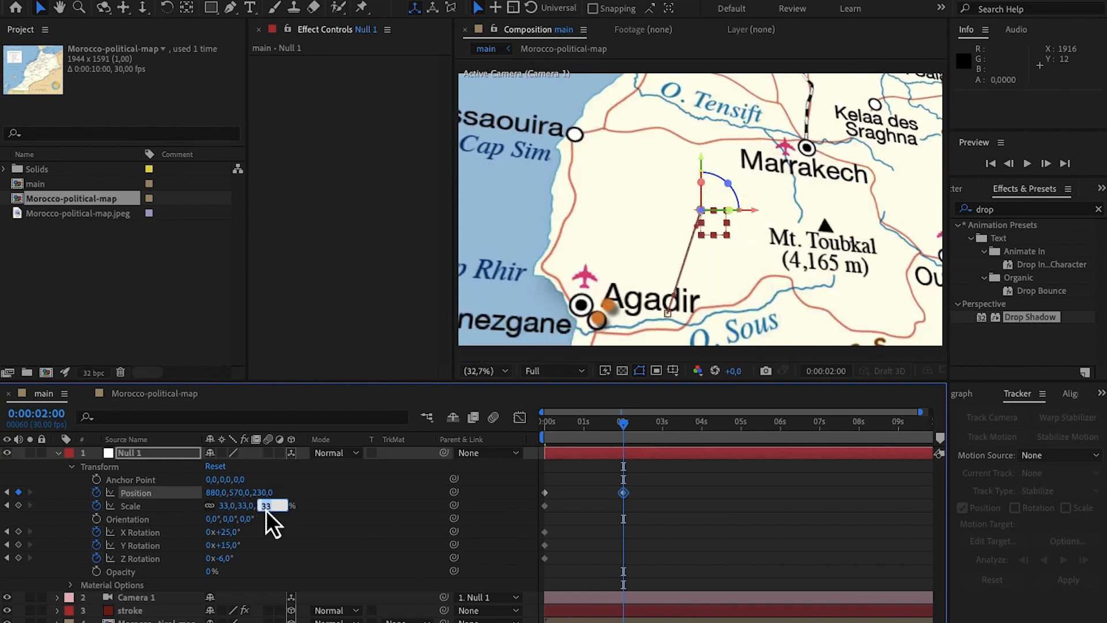
{"action": "type", "text": "40"}
{"action": "left_click", "coordinate": [230, 532]}
{"action": "type", "text": "16"}
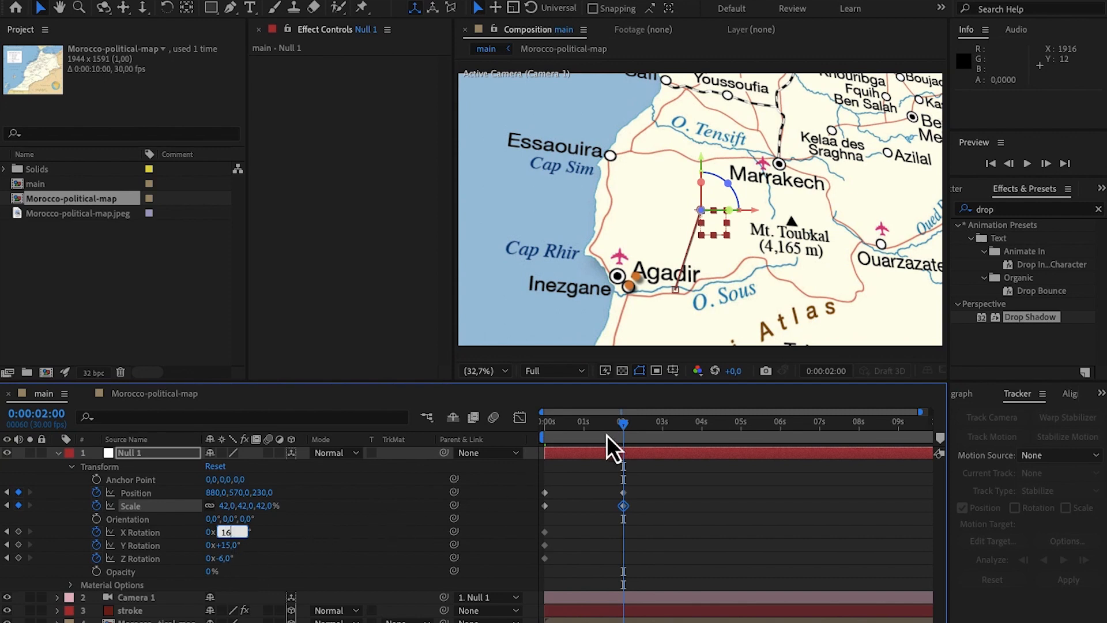
Set the null's Position to 915, 460, 230 at the 4-second mark
{"action": "mouse_move", "coordinate": [621, 426]}
{"action": "left_mouse_down"}
{"action": "mouse_move", "coordinate": [544, 437]}
{"action": "mouse_move", "coordinate": [623, 434]}
{"action": "left_mouse_up"}
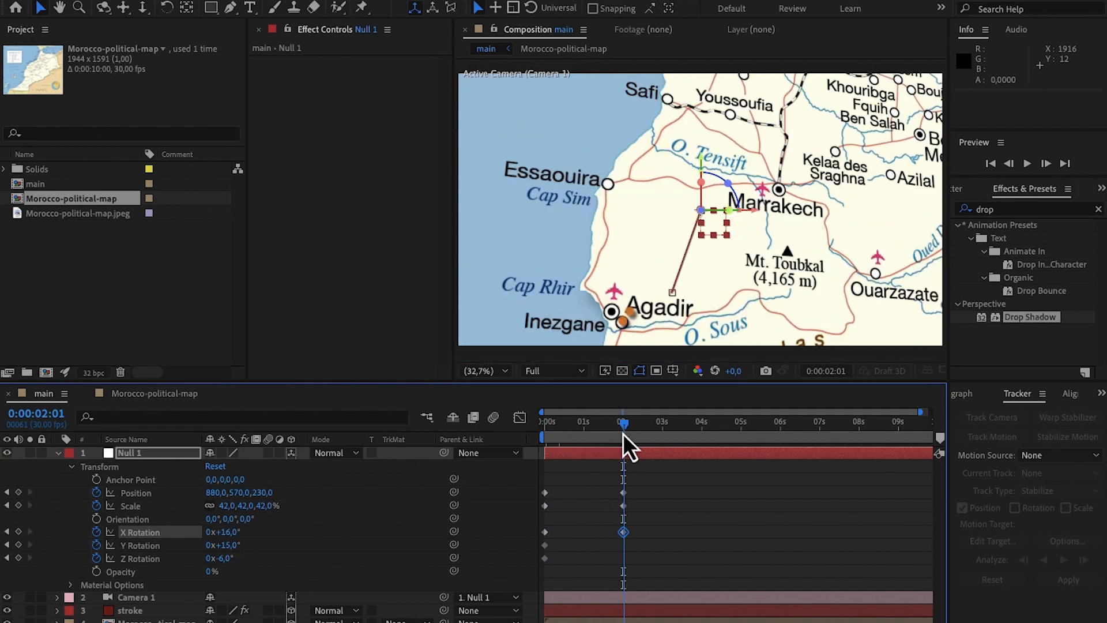
{"action": "left_click_drag", "start_coordinate": [626, 424], "coordinate": [706, 423]}
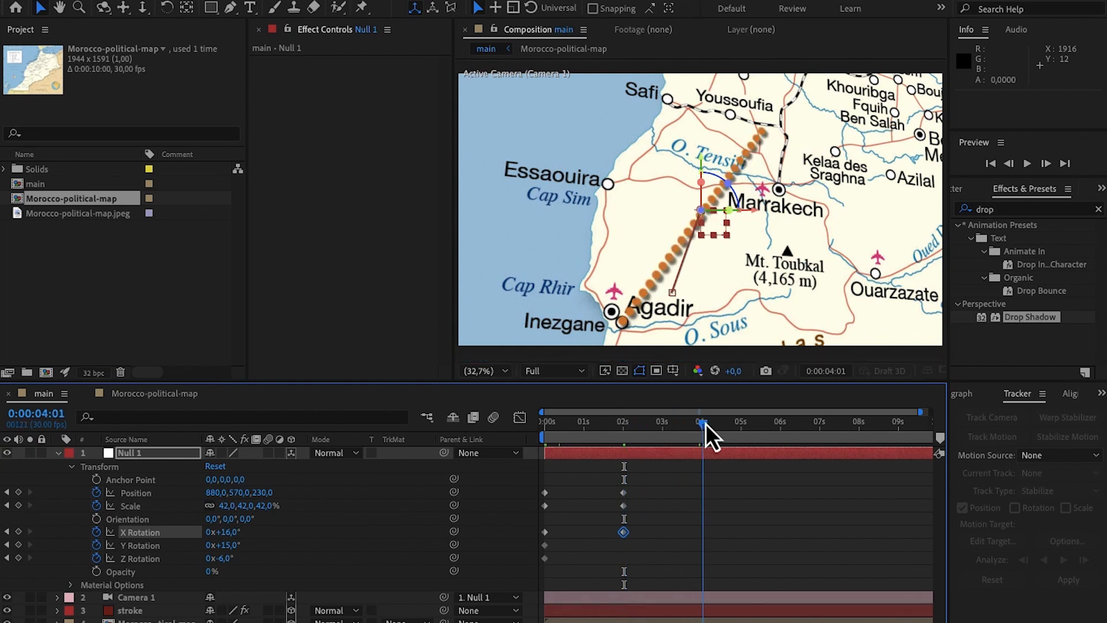
{"action": "left_click_drag", "start_coordinate": [704, 423], "coordinate": [703, 424]}
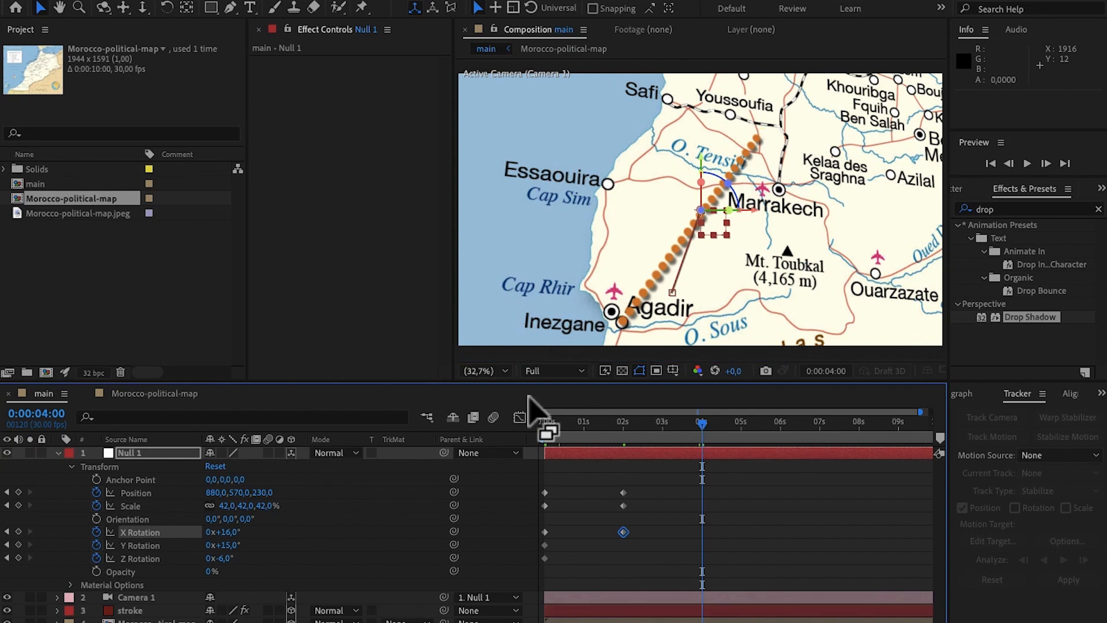
{"action": "left_click", "coordinate": [214, 493]}
{"action": "type", "text": "9"}
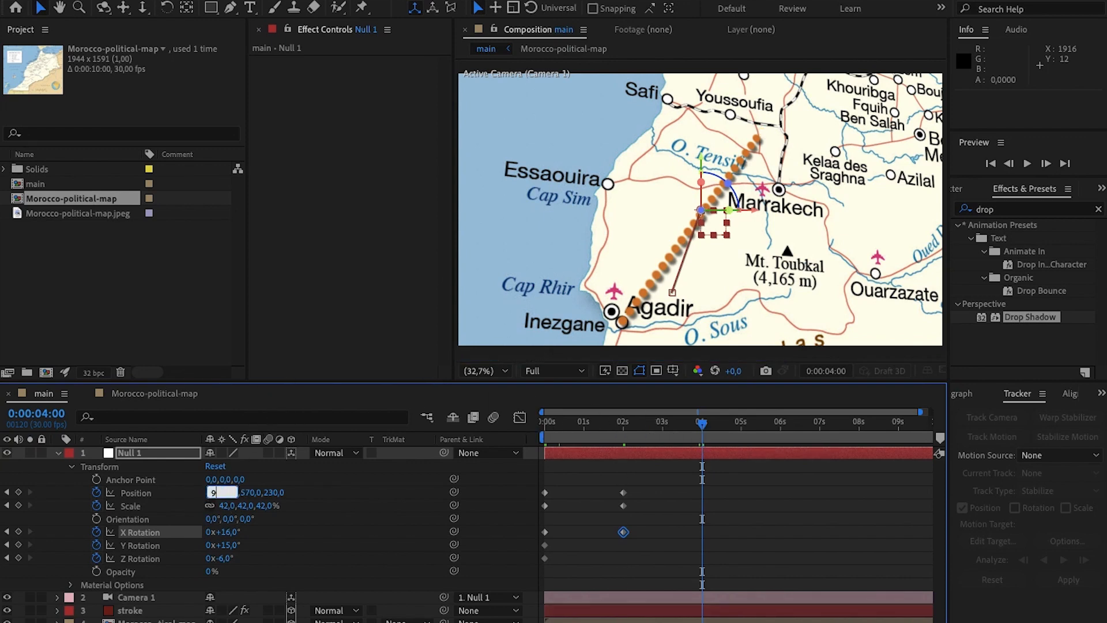
{"action": "type", "text": "15"}
{"action": "left_click", "coordinate": [249, 496]}
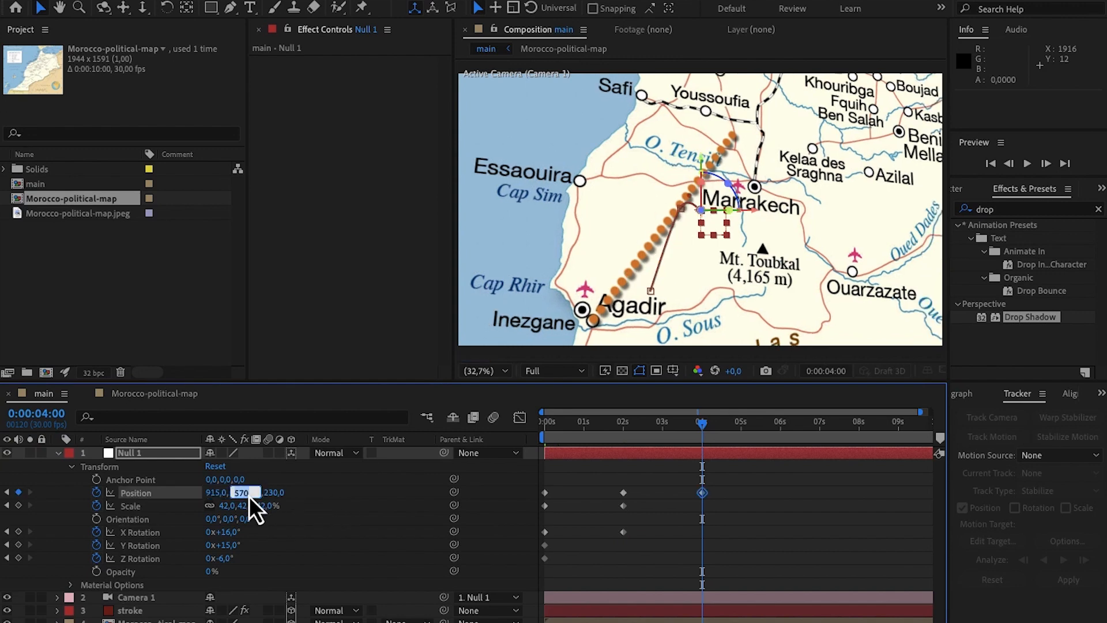
{"action": "type", "text": "460"}
Set the null's Scale to 49%, X Rotation to 9° and Y Rotation to 8° at the 4-second mark
{"action": "left_click", "coordinate": [303, 501]}
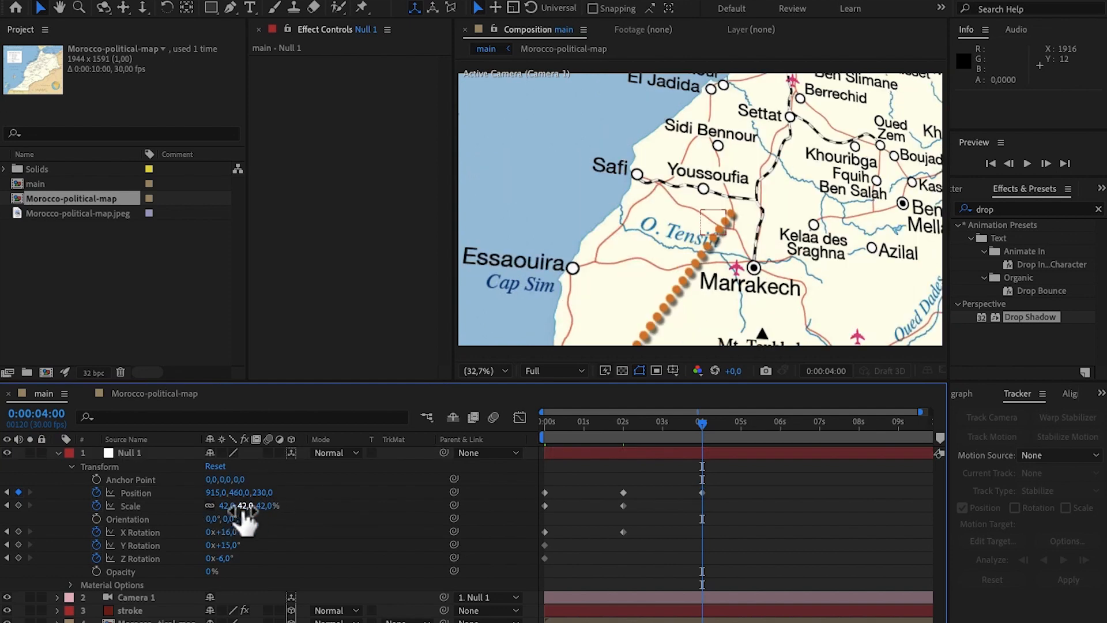
{"action": "type", "text": "49"}
{"action": "left_click", "coordinate": [228, 532]}
{"action": "type", "text": "9"}
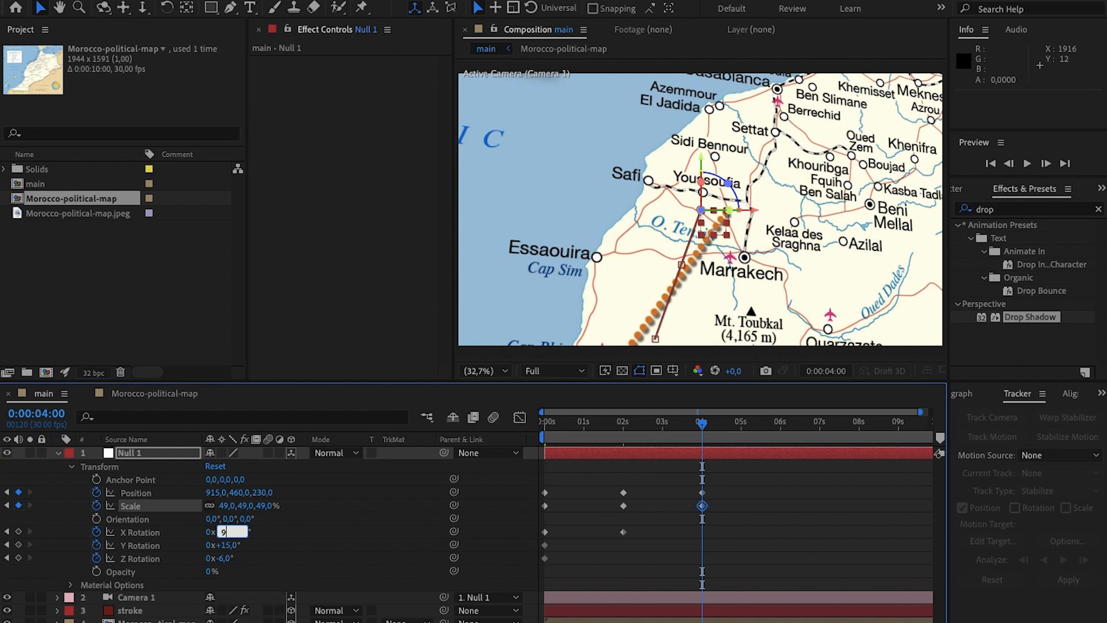
{"action": "left_click", "coordinate": [227, 545]}
{"action": "type", "text": "8"}
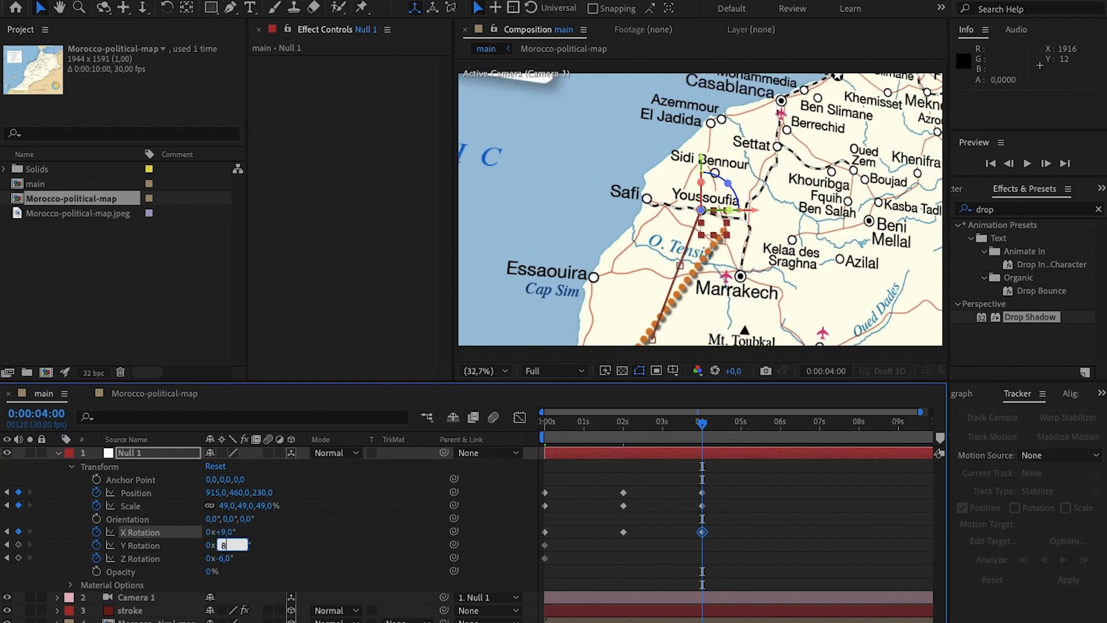
{"action": "left_click", "coordinate": [284, 546]}
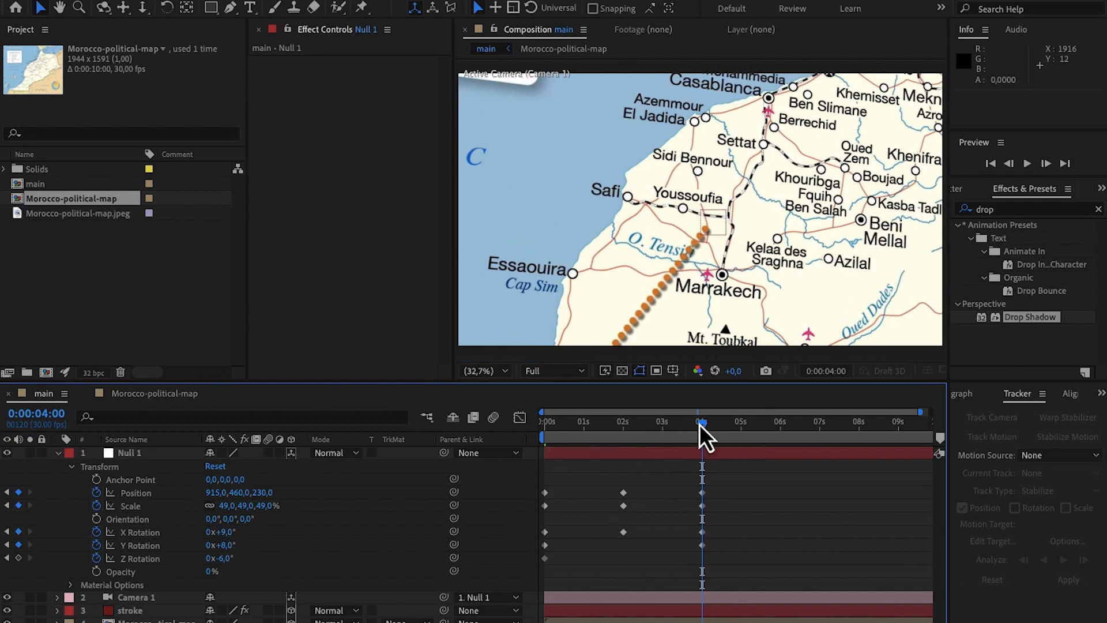
Preview the camera move from the start of the timeline up to the 4-second mark
{"action": "left_click_drag", "start_coordinate": [699, 424], "coordinate": [475, 463]}
{"action": "key", "text": "space"}
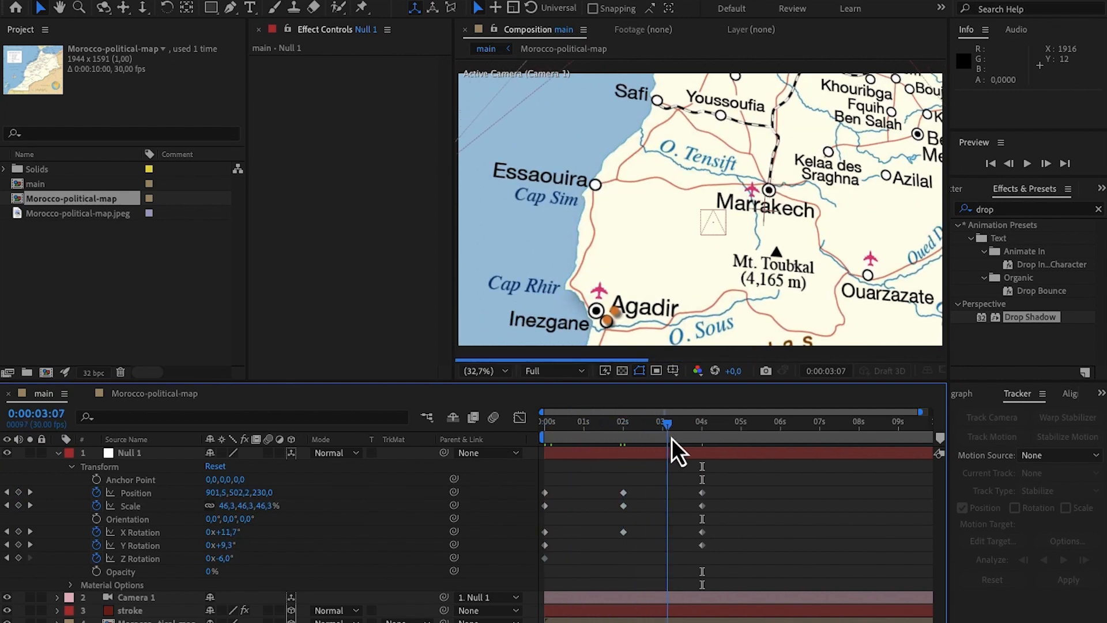
{"action": "left_click_drag", "start_coordinate": [701, 437], "coordinate": [698, 437]}
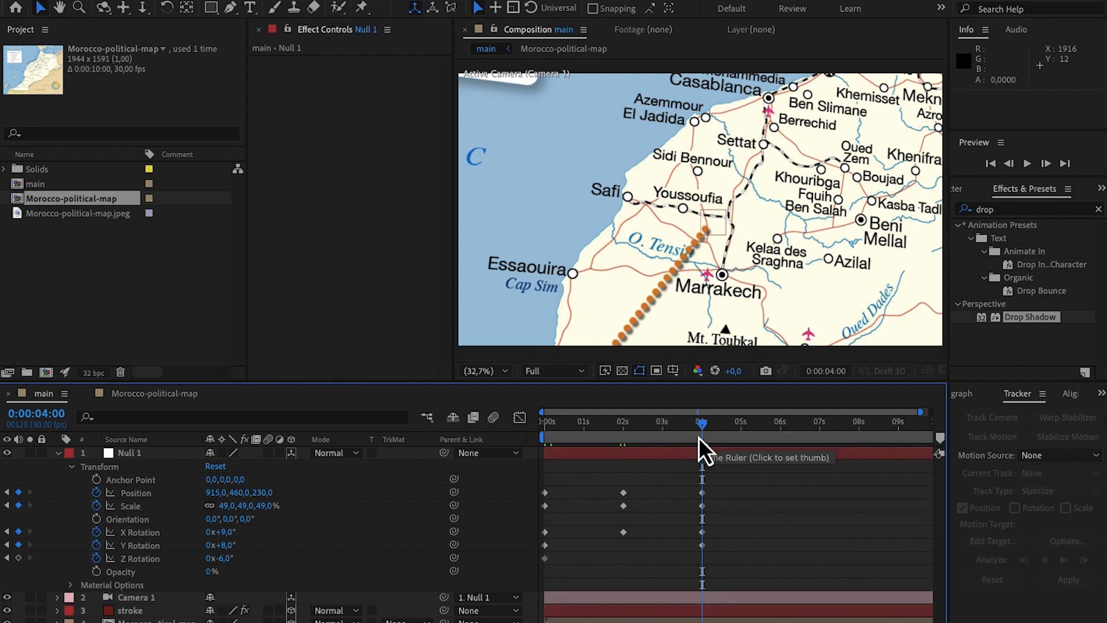
Set the null's Y Rotation to -6°, X Rotation to 65° and Scale to 36% at about 8 seconds (0:00:08:01)
{"action": "left_click_drag", "start_coordinate": [701, 425], "coordinate": [858, 427]}
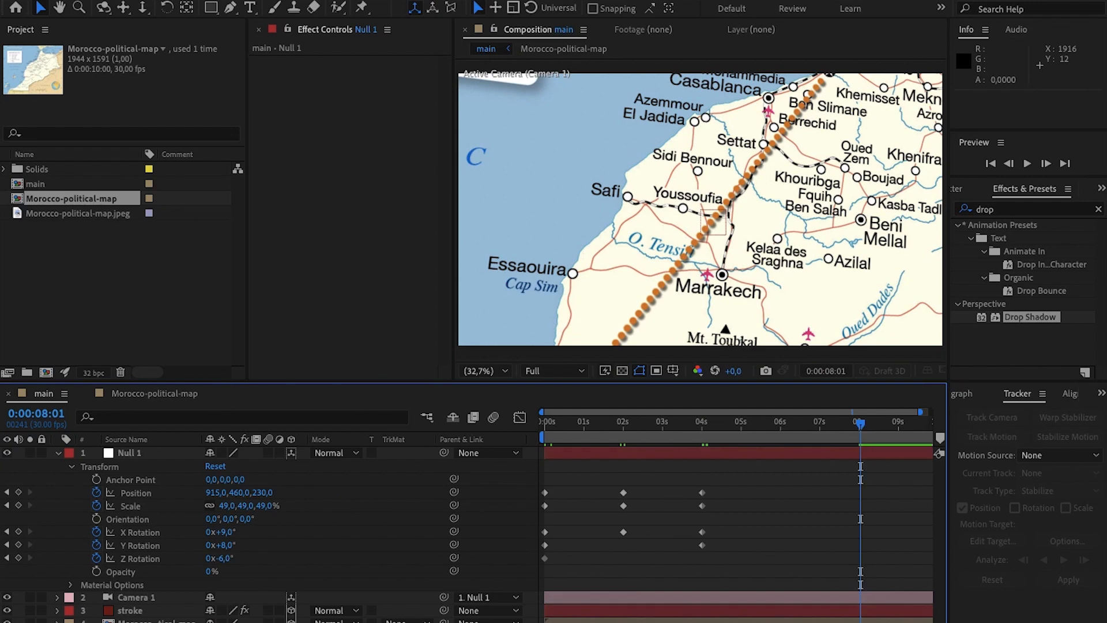
{"action": "left_click", "coordinate": [223, 532]}
{"action": "type", "text": "65"}
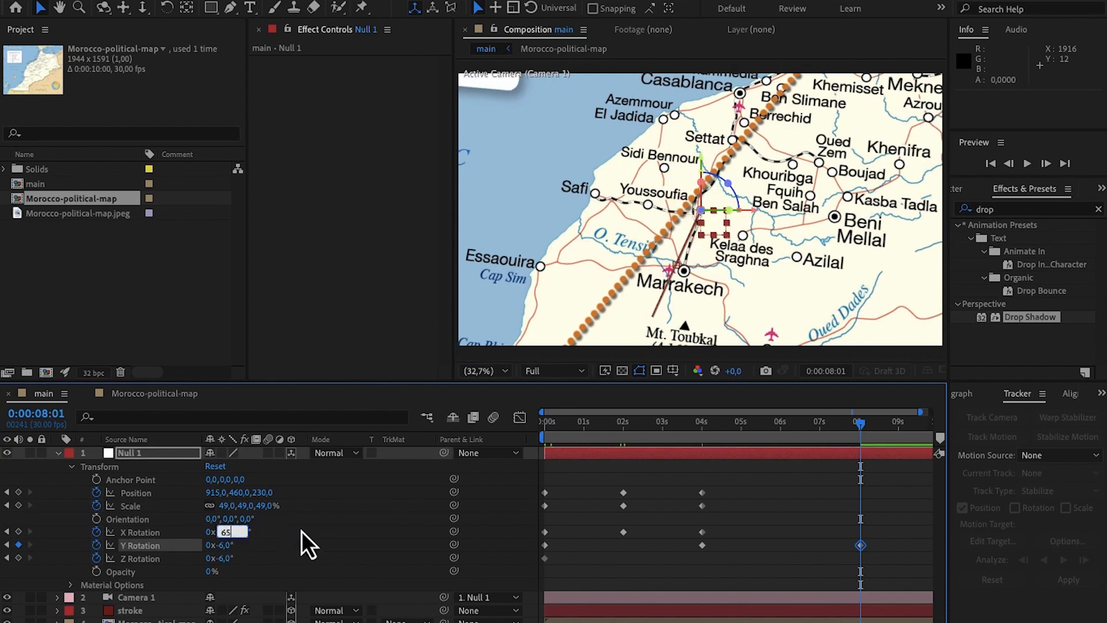
{"action": "key", "text": "Return"}
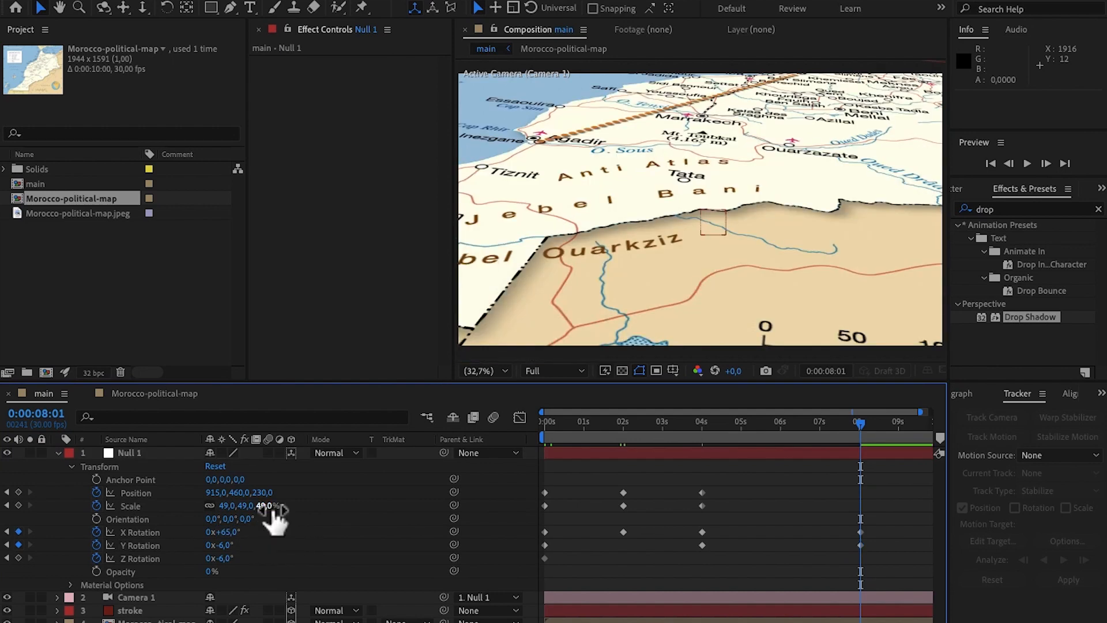
{"action": "type", "text": "36"}
Set the null's Position to 1012, -260, 230 at 0:00:08:01 so that the camera frames Rabat
{"action": "left_click", "coordinate": [217, 493]}
{"action": "type", "text": "1012"}
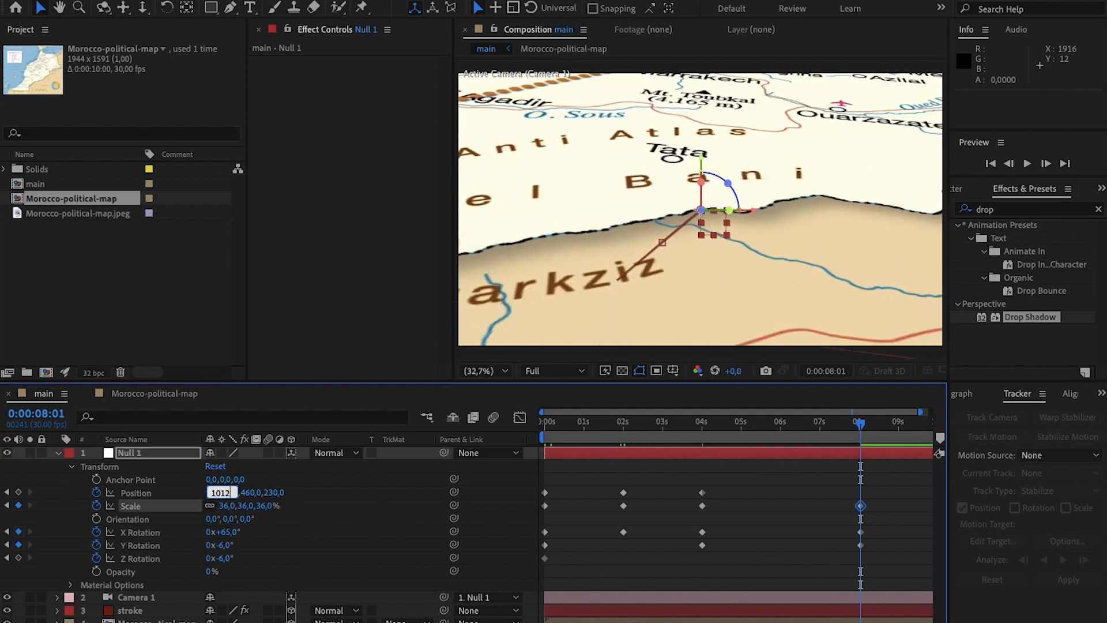
{"action": "key", "text": "Return"}
{"action": "left_click", "coordinate": [249, 493]}
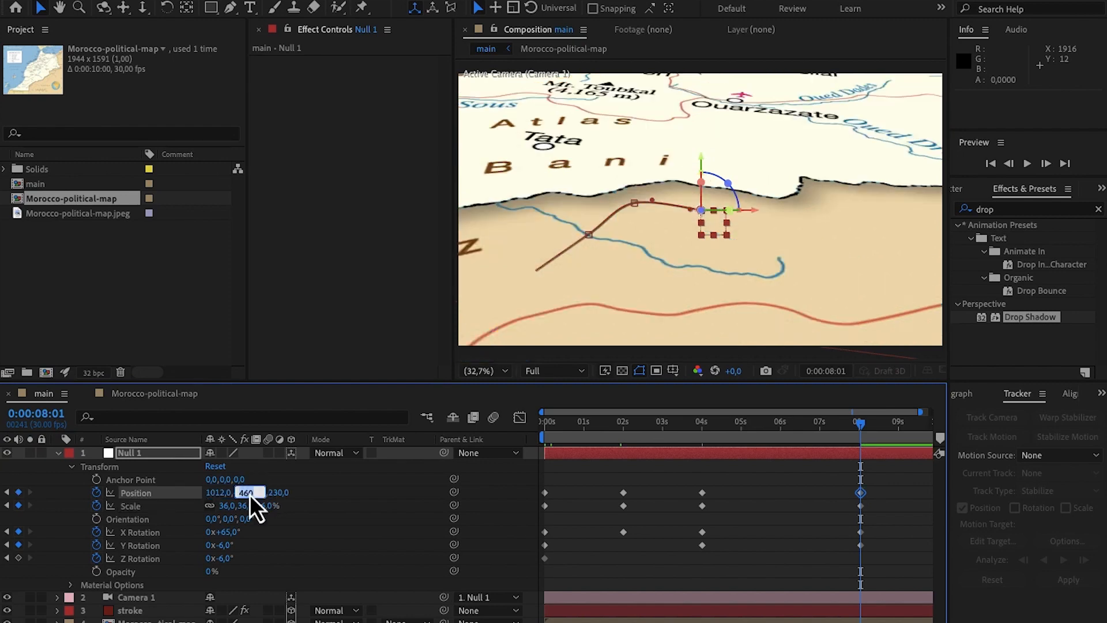
{"action": "type", "text": "-260"}
{"action": "key", "text": "Return"}
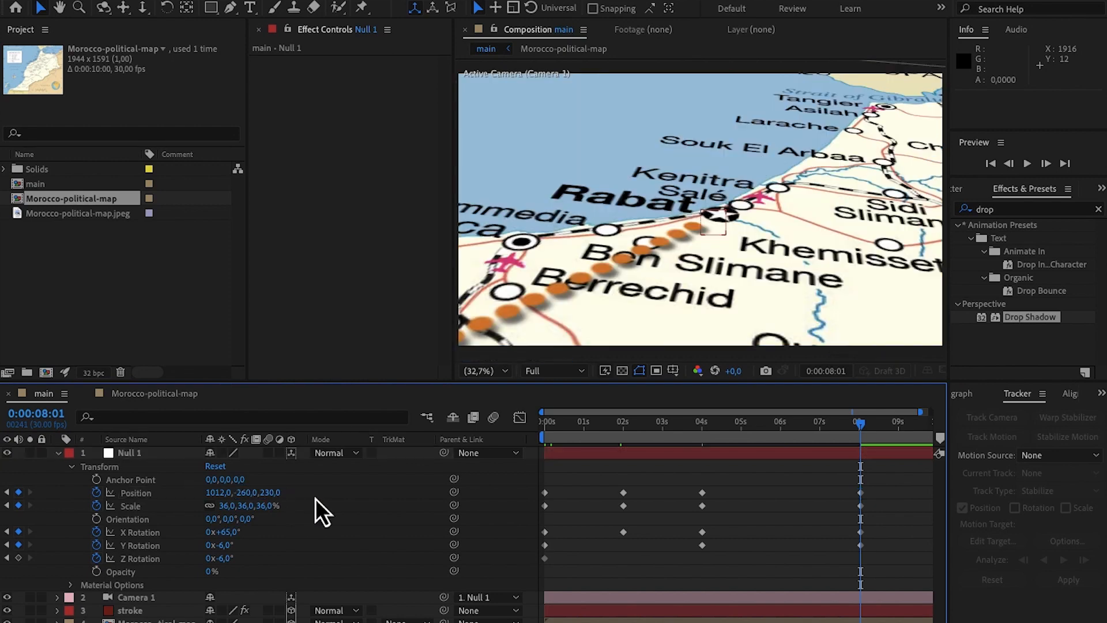
Play the whole animation from the start at Auto preview resolution, and restore the resolution to Full
{"action": "left_click_drag", "start_coordinate": [583, 421], "coordinate": [494, 435]}
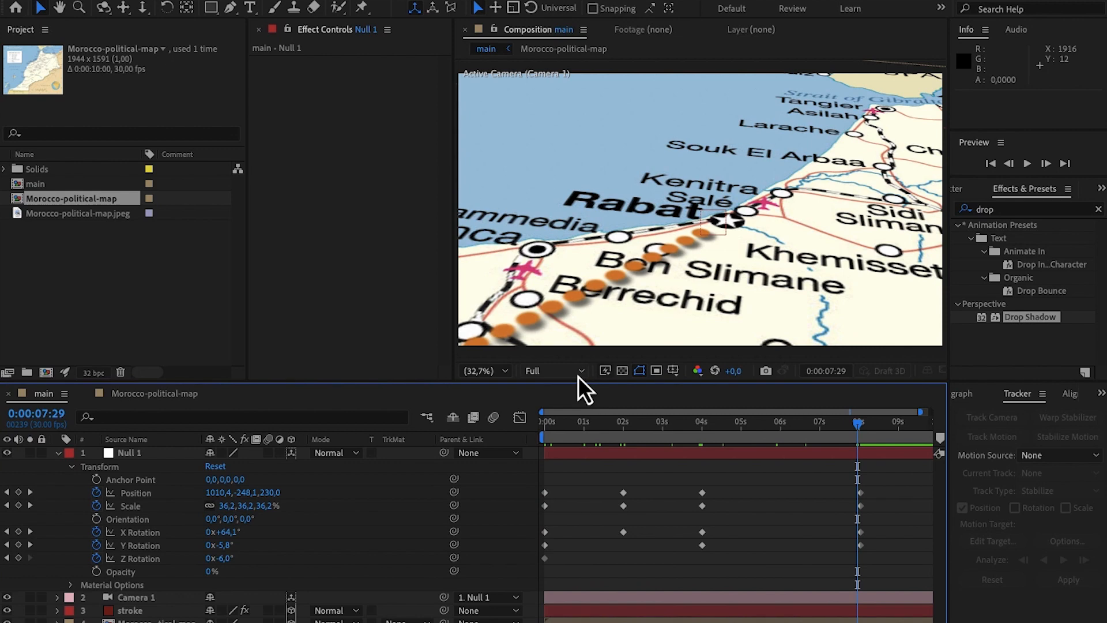
{"action": "left_click", "coordinate": [579, 375]}
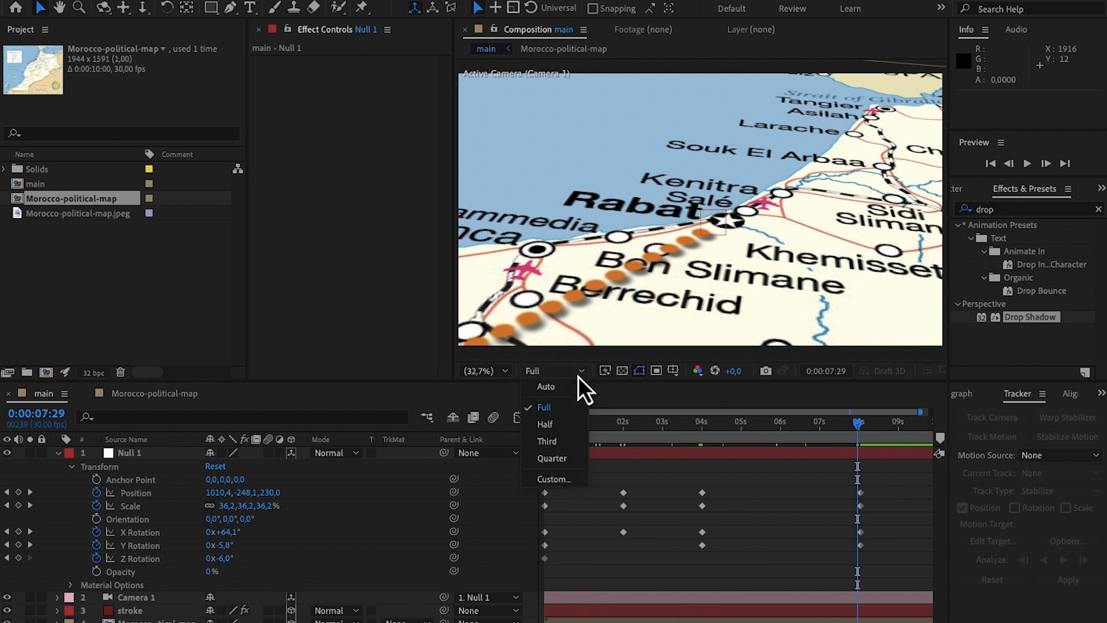
{"action": "left_click", "coordinate": [567, 434]}
{"action": "left_click_drag", "start_coordinate": [564, 428], "coordinate": [502, 431]}
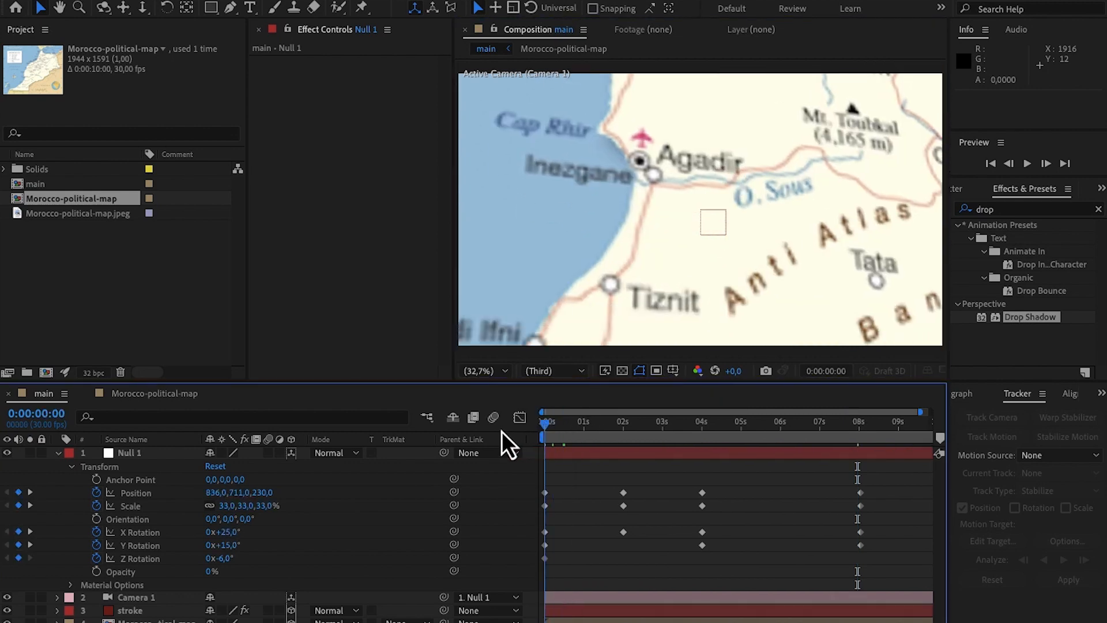
{"action": "key", "text": "space"}
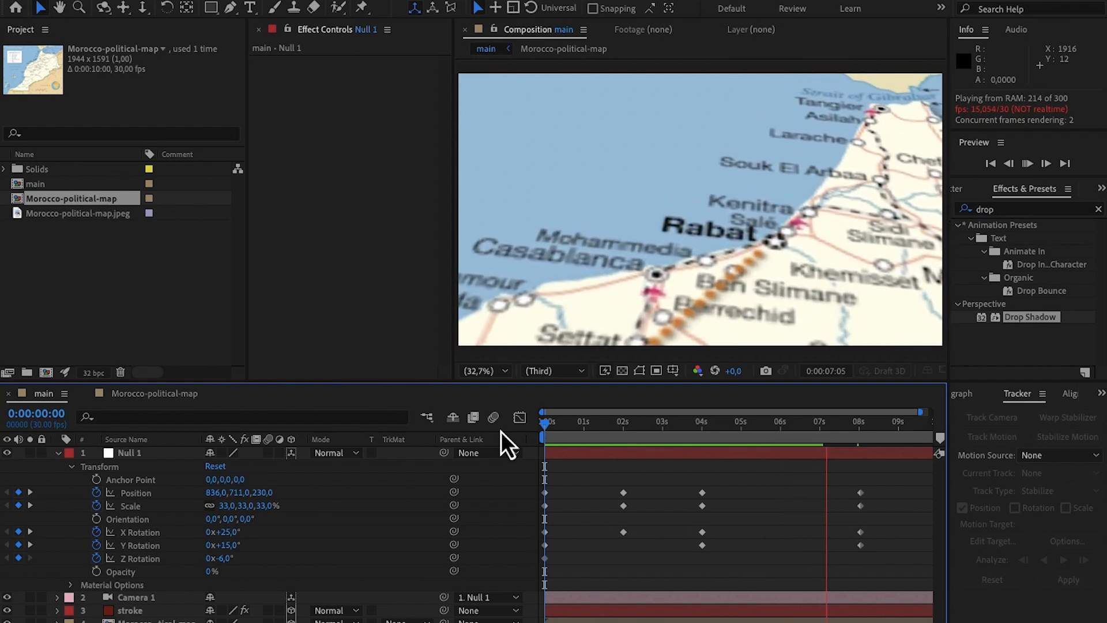
{"action": "left_click", "coordinate": [545, 371]}
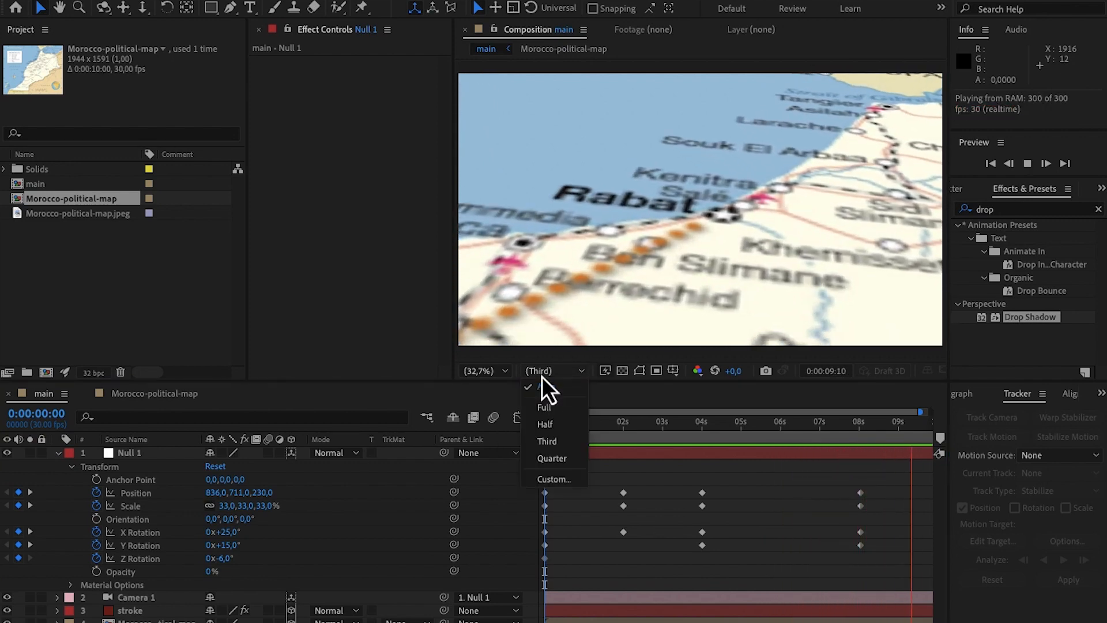
{"action": "left_click", "coordinate": [541, 387]}
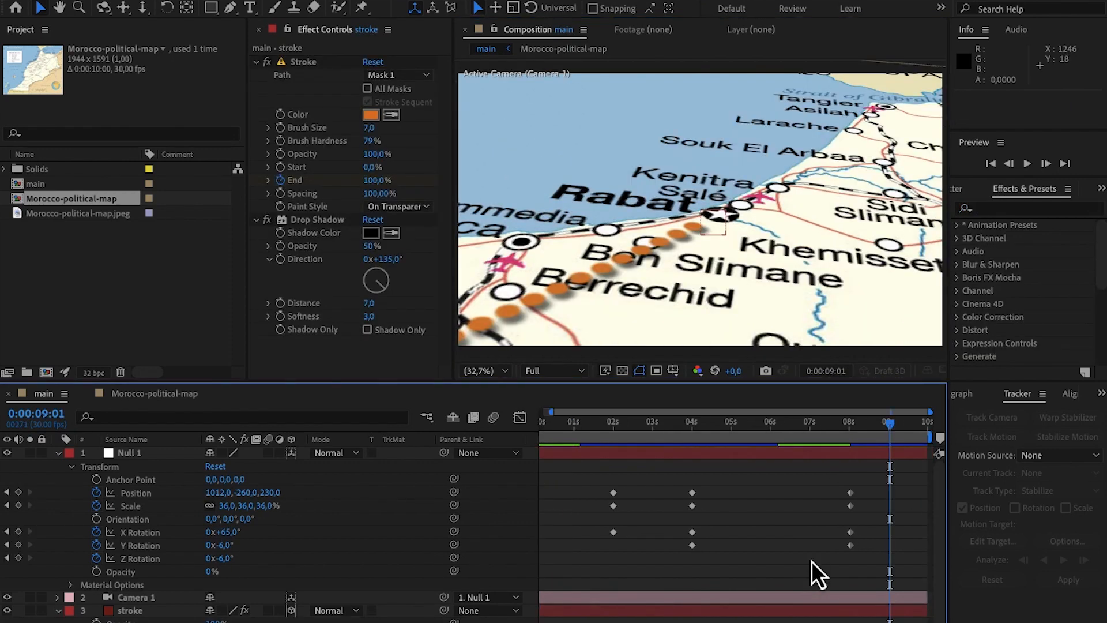
Apply Easy Ease to the null's Position, Scale, X Rotation and Y Rotation keyframes from 2 to 8 seconds
{"action": "left_click_drag", "start_coordinate": [873, 564], "coordinate": [559, 472]}
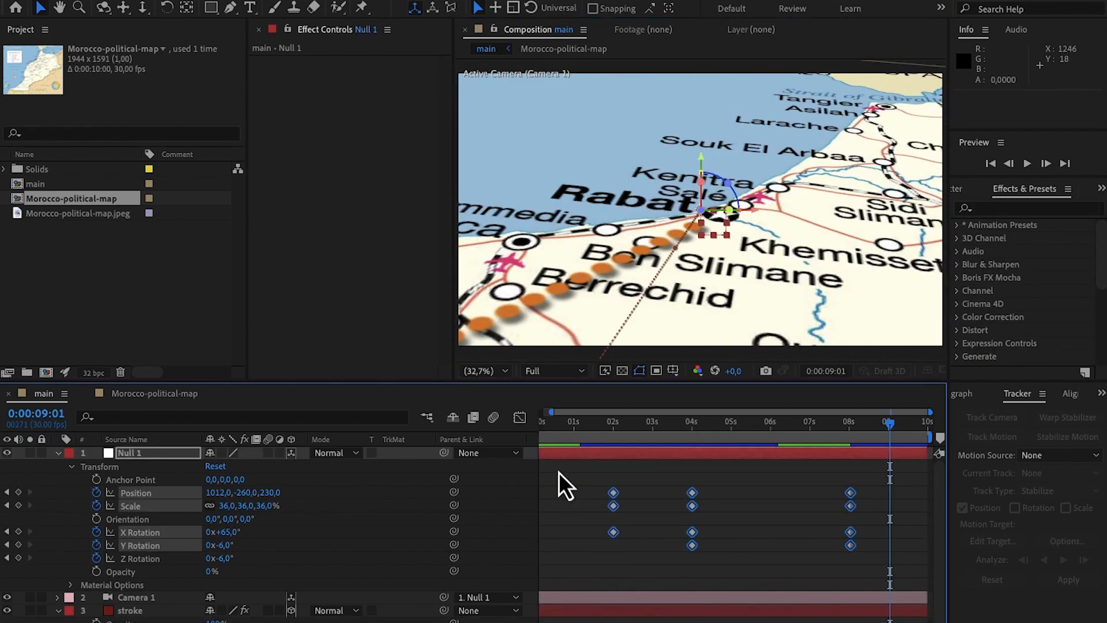
{"action": "right_click", "coordinate": [614, 498]}
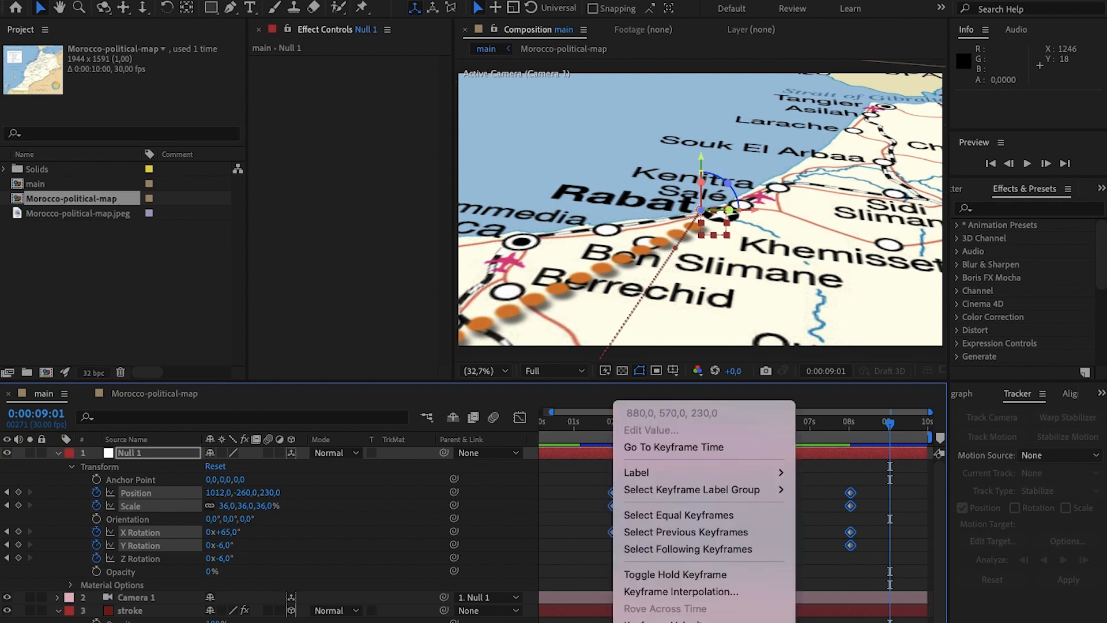
{"action": "left_click", "coordinate": [822, 548]}
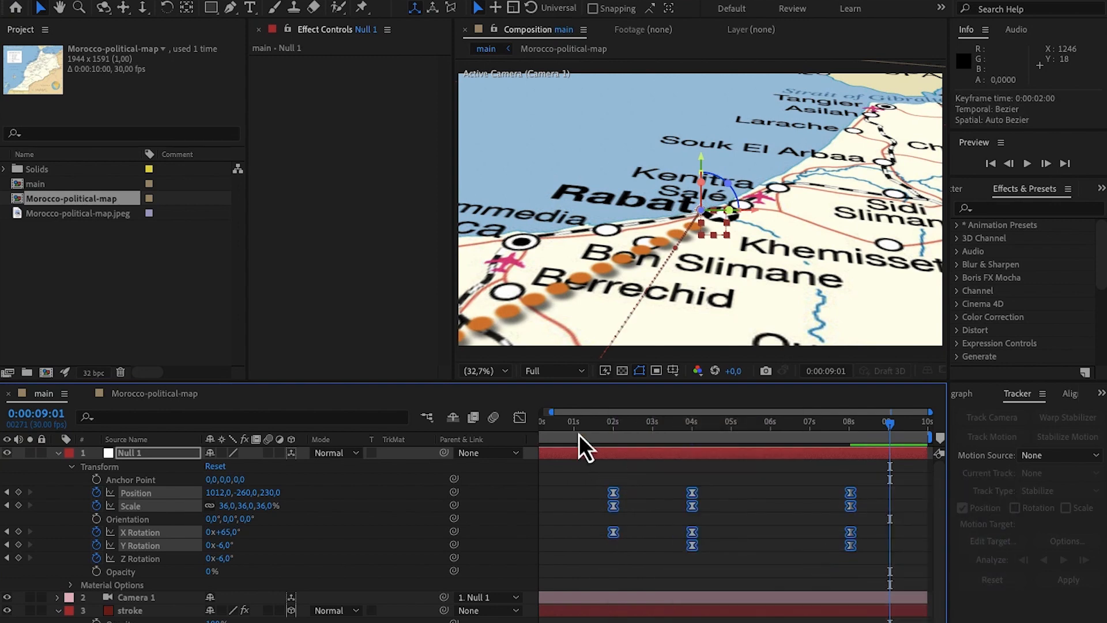
In the null's speed graph, lengthen the incoming ease handles of the 8-second keyframes and the outgoing ones of the 4-second keyframes
{"action": "left_click", "coordinate": [522, 420]}
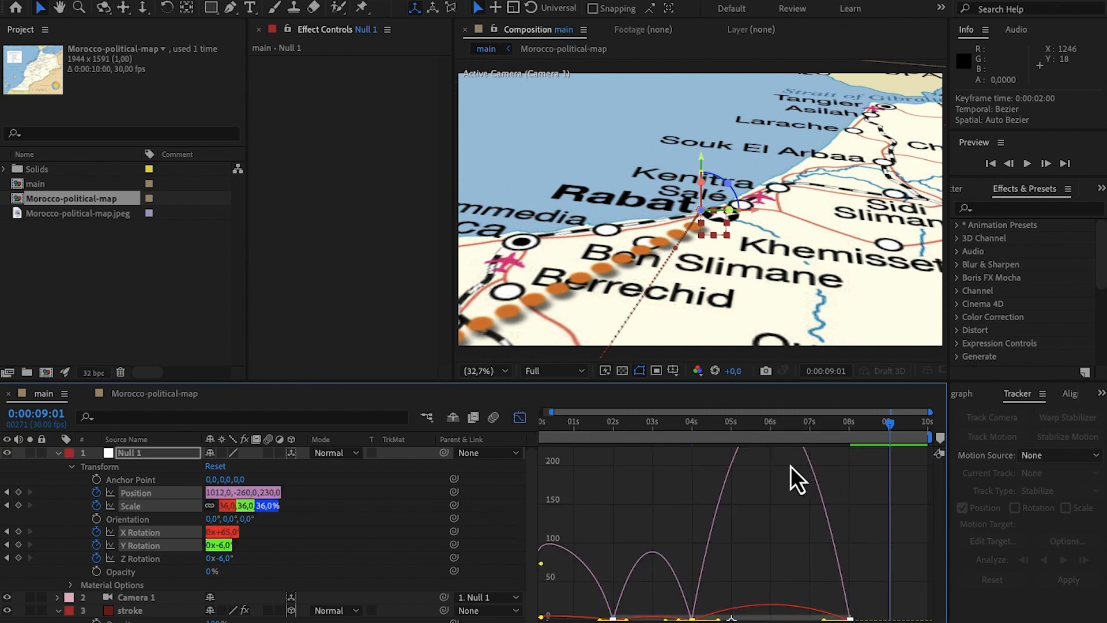
{"action": "scroll", "coordinate": [770, 518], "scroll_direction": "down", "scroll_amount": 1}
{"action": "scroll", "coordinate": [770, 518], "scroll_direction": "up", "scroll_amount": 3}
{"action": "scroll", "coordinate": [770, 518], "scroll_direction": "down", "scroll_amount": 2}
{"action": "left_click", "coordinate": [770, 427]}
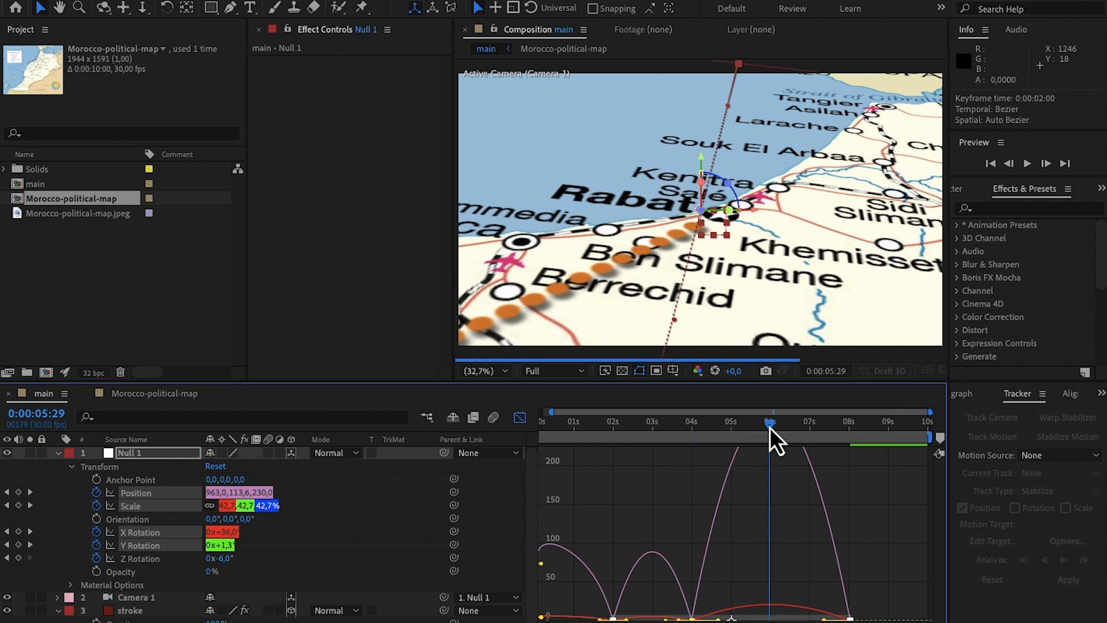
{"action": "scroll", "coordinate": [755, 503], "scroll_direction": "down", "scroll_amount": 3}
{"action": "left_click_drag", "start_coordinate": [875, 472], "coordinate": [795, 497]}
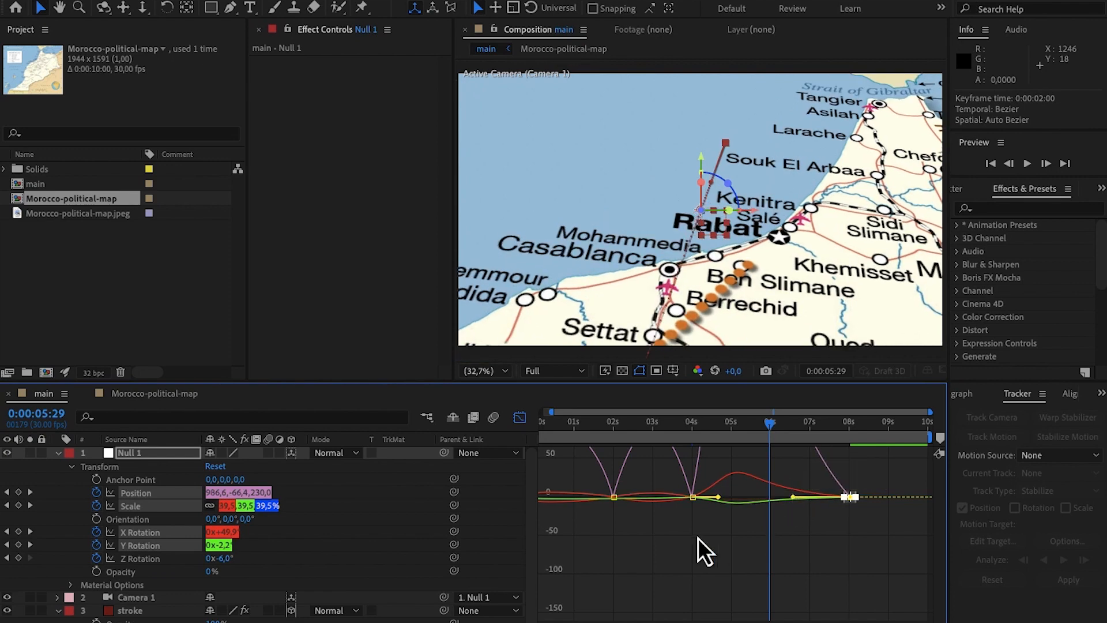
{"action": "left_click_drag", "start_coordinate": [666, 477], "coordinate": [721, 536]}
{"action": "left_click_drag", "start_coordinate": [719, 497], "coordinate": [749, 505]}
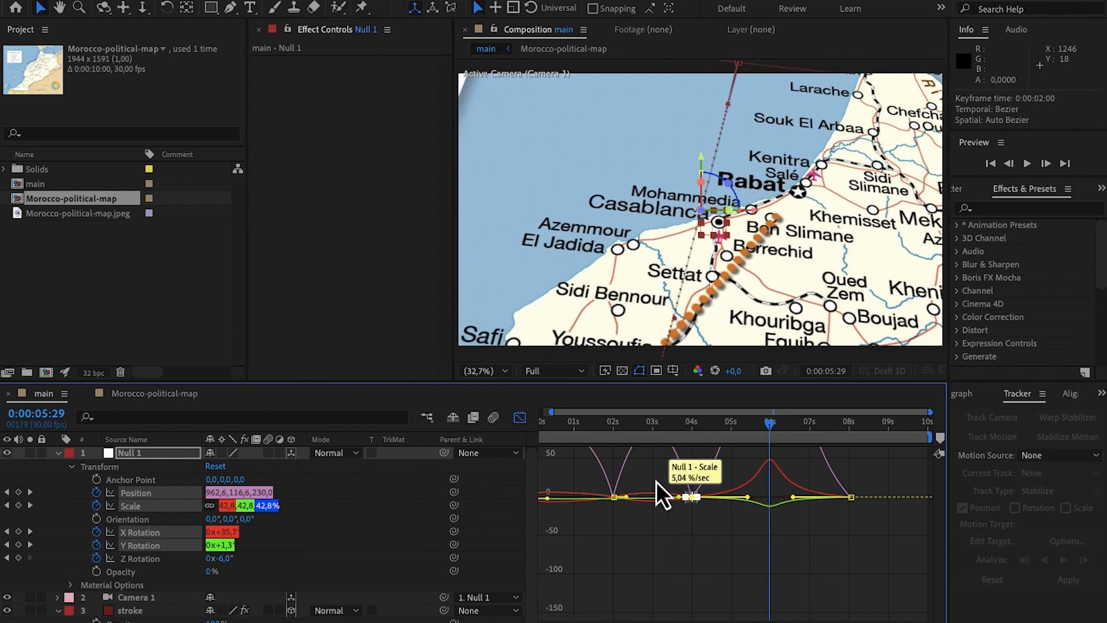
In the null's speed graph, lengthen the incoming ease handles of the 4-second keyframes
{"action": "left_click", "coordinate": [654, 424]}
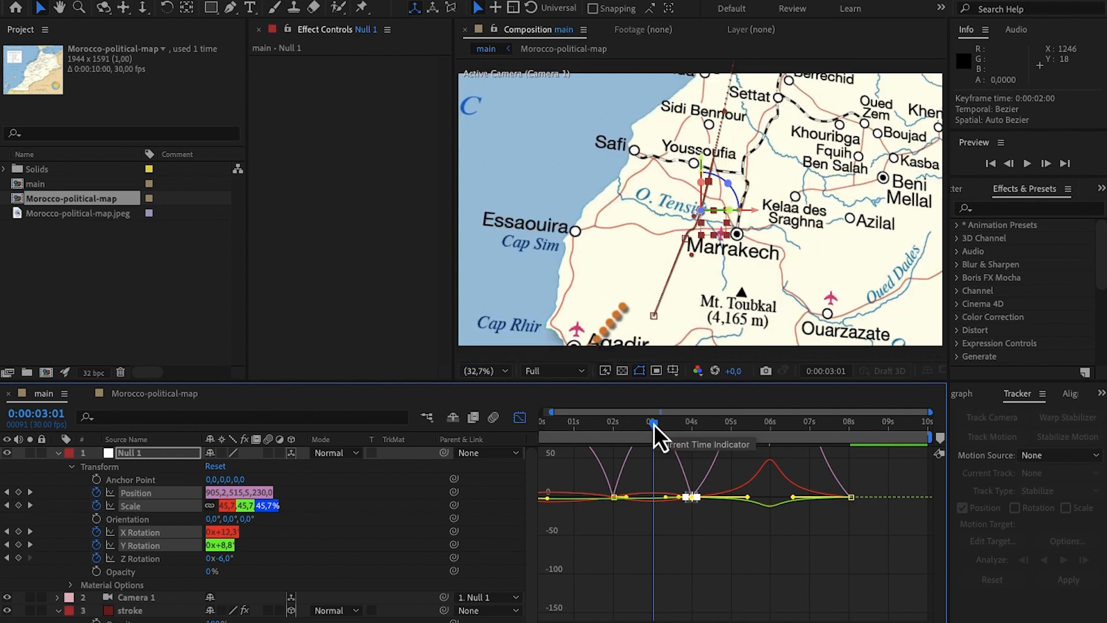
{"action": "left_click_drag", "start_coordinate": [723, 526], "coordinate": [693, 498]}
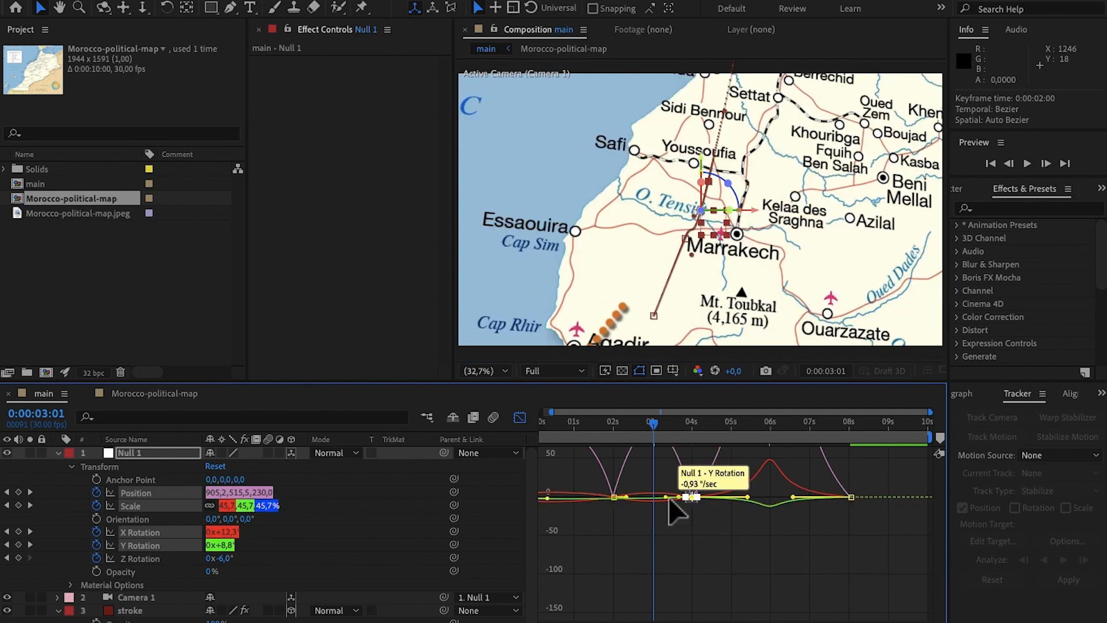
{"action": "left_click_drag", "start_coordinate": [665, 497], "coordinate": [659, 498]}
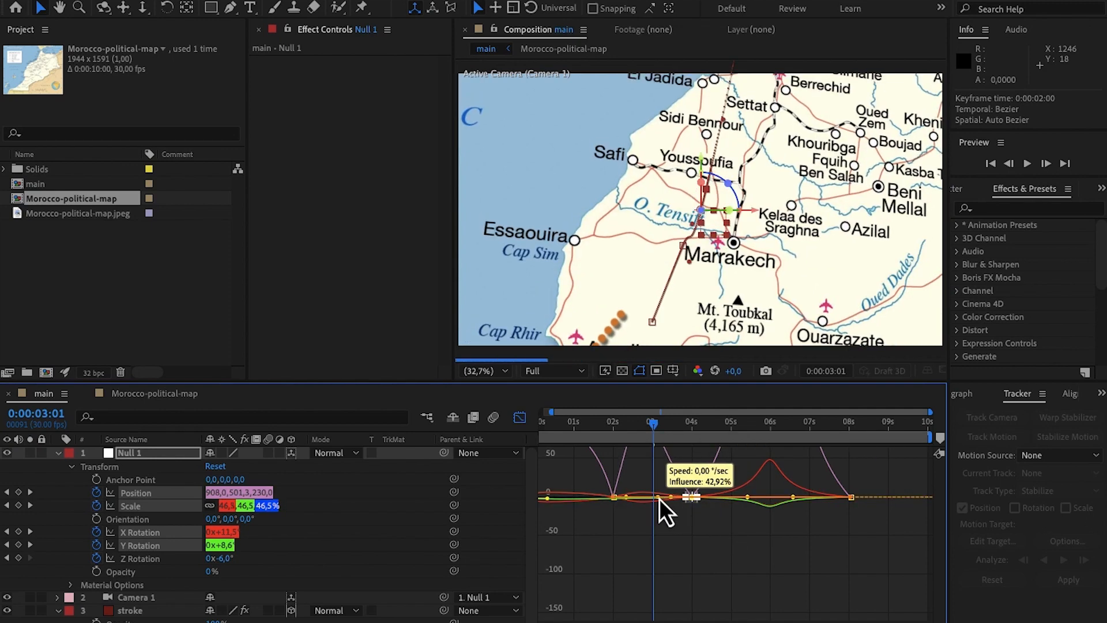
Lengthen the ease handles on both sides of the null's 2-second keyframes and the outgoing ones of its first keyframes
{"action": "left_click_drag", "start_coordinate": [599, 478], "coordinate": [640, 501]}
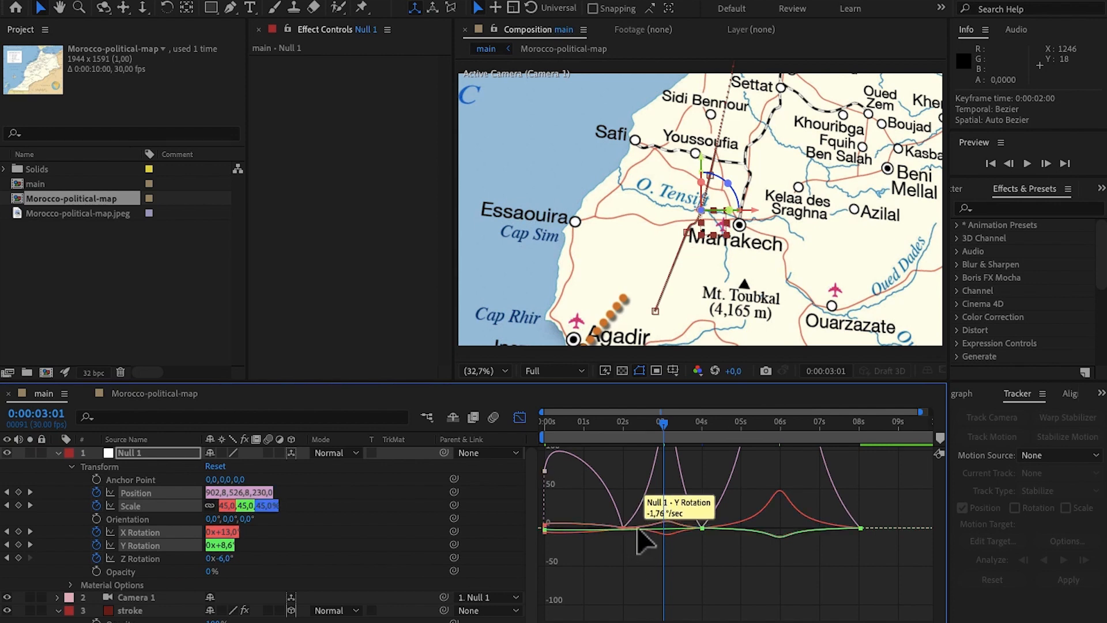
{"action": "left_click_drag", "start_coordinate": [637, 549], "coordinate": [597, 529]}
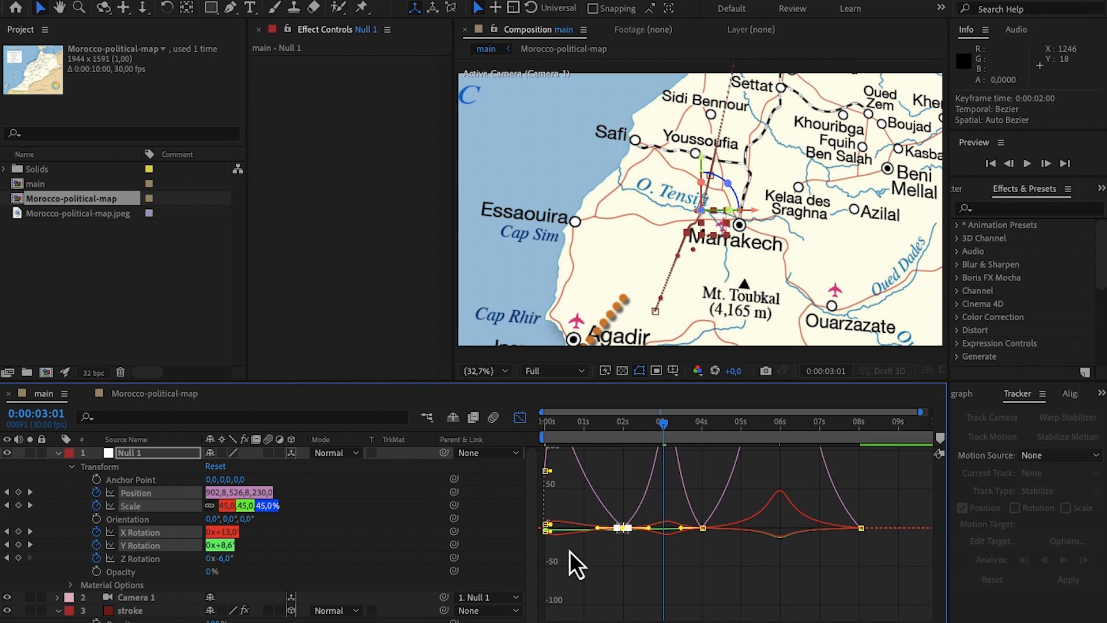
{"action": "left_click", "coordinate": [569, 552]}
{"action": "left_click_drag", "start_coordinate": [527, 495], "coordinate": [574, 532]}
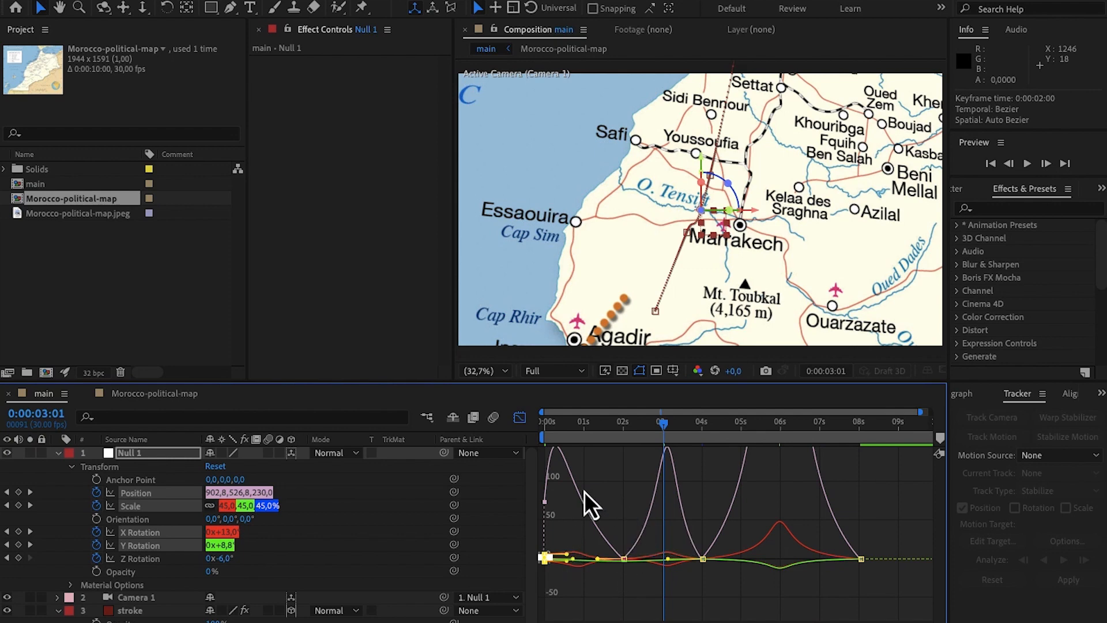
Play the eased camera animation from the start at Third preview resolution
{"action": "left_click_drag", "start_coordinate": [579, 430], "coordinate": [525, 428]}
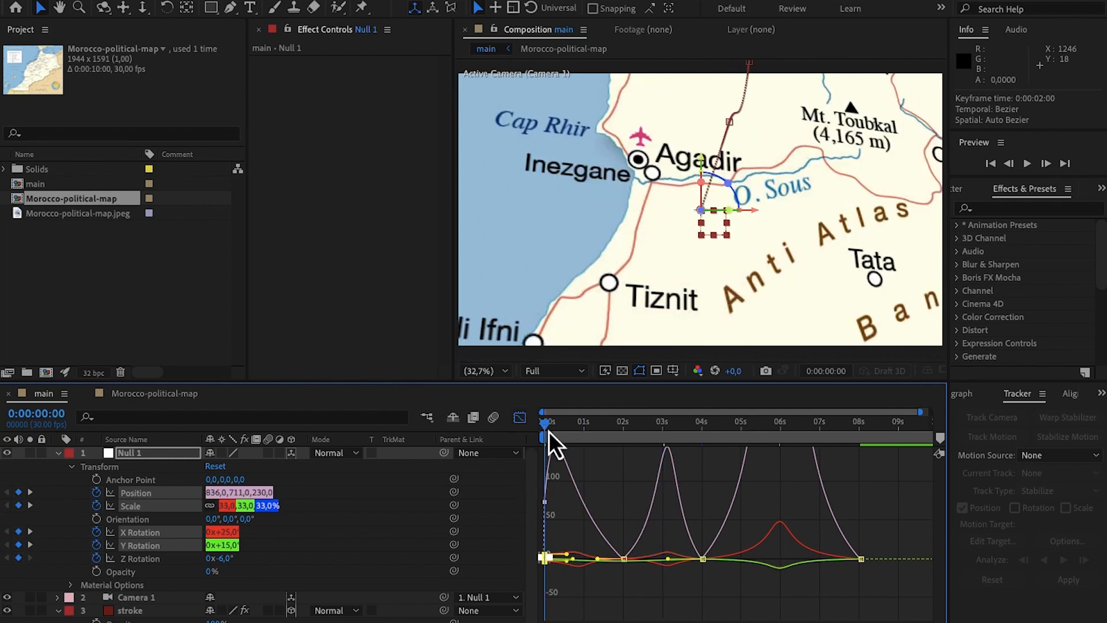
{"action": "left_click_drag", "start_coordinate": [548, 426], "coordinate": [501, 430]}
{"action": "left_click", "coordinate": [537, 376]}
{"action": "left_click", "coordinate": [544, 387]}
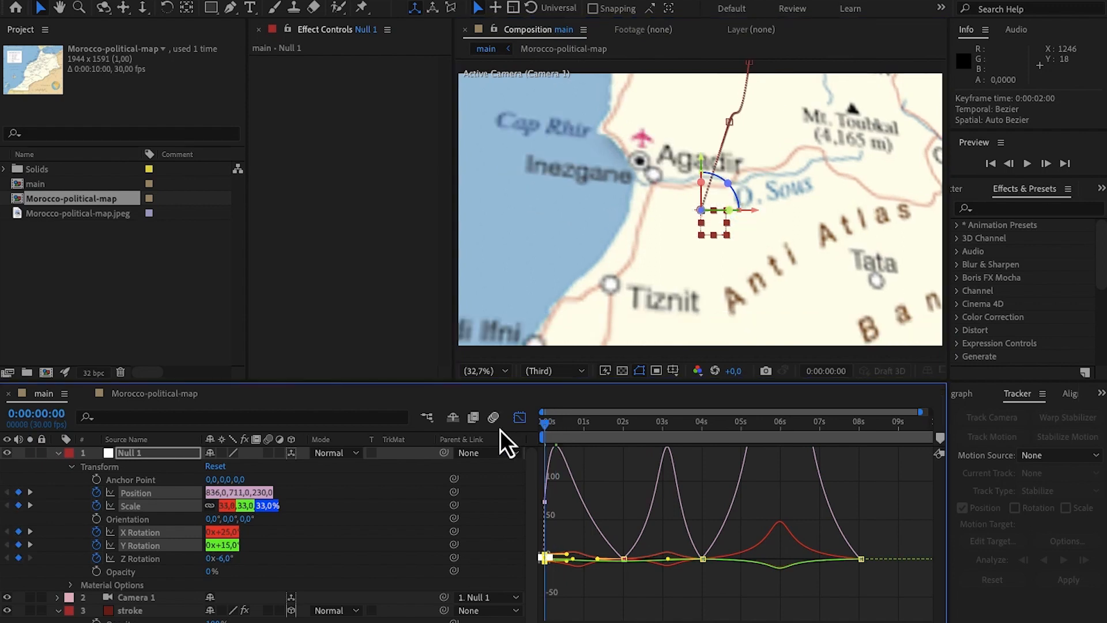
{"action": "key", "text": "space"}
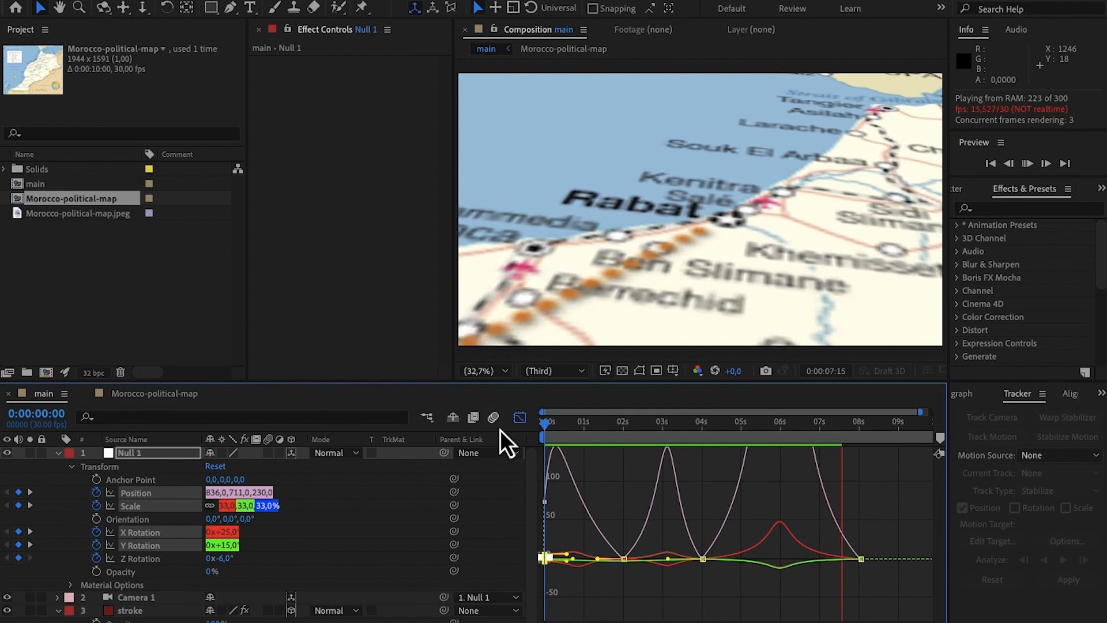
{"action": "key", "text": "space"}
Leave the graph editor and collapse the null layer's properties
{"action": "left_click", "coordinate": [520, 417]}
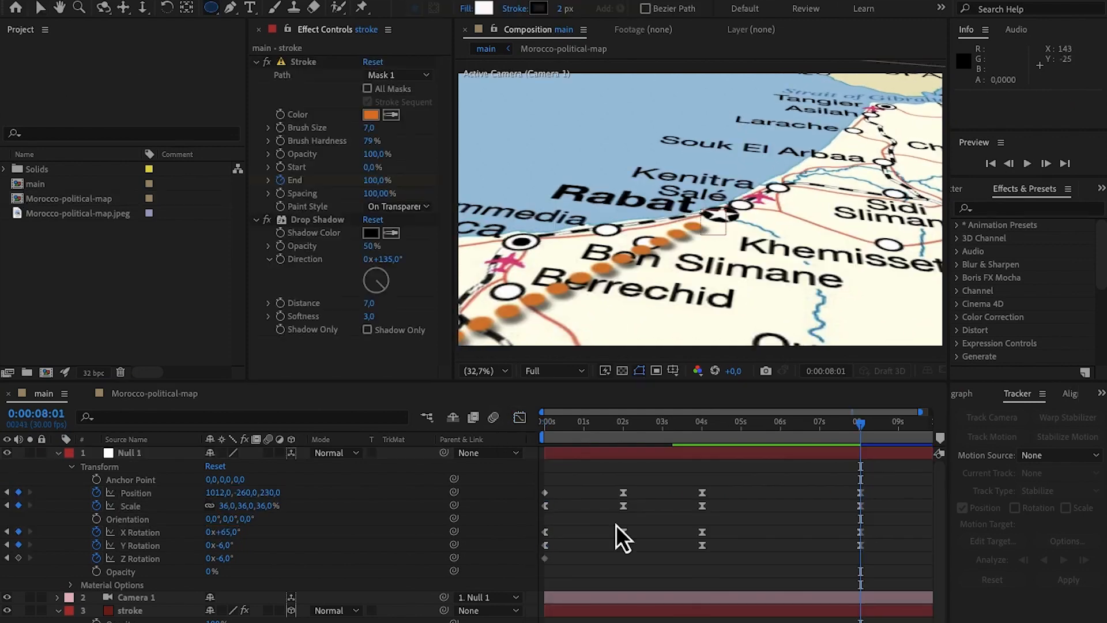
{"action": "left_click", "coordinate": [616, 525]}
{"action": "left_click", "coordinate": [59, 455]}
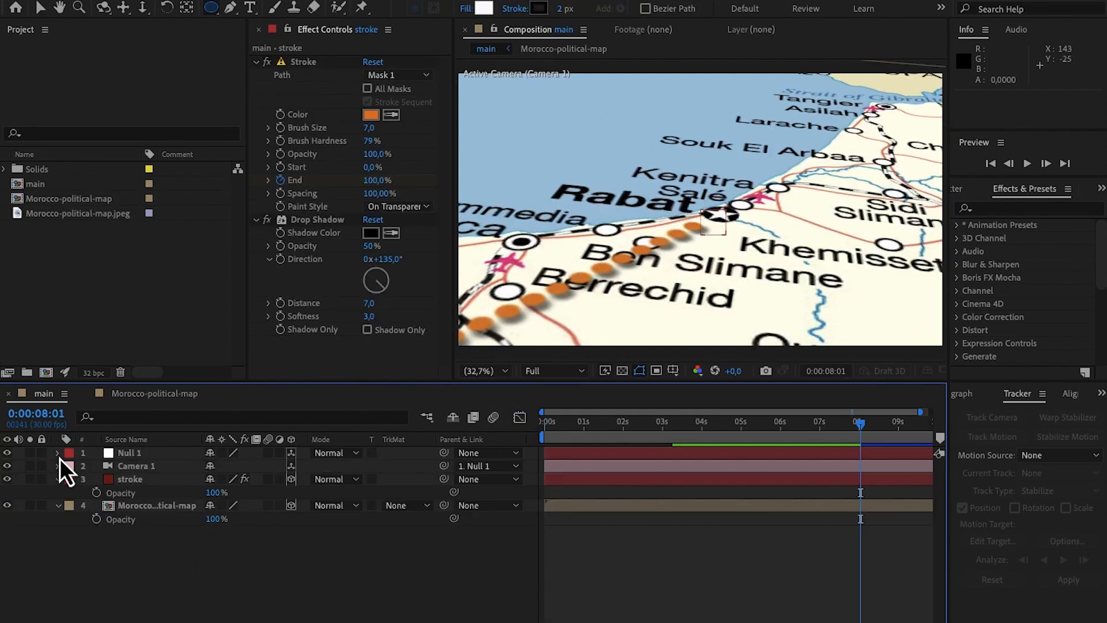
Add a deep red 1920 x 1080 solid and cut it to a large circle over the coast west of Rabat with an ellipse mask
{"action": "left_click", "coordinate": [263, 2]}
{"action": "mouse_move", "coordinate": [282, 8]}
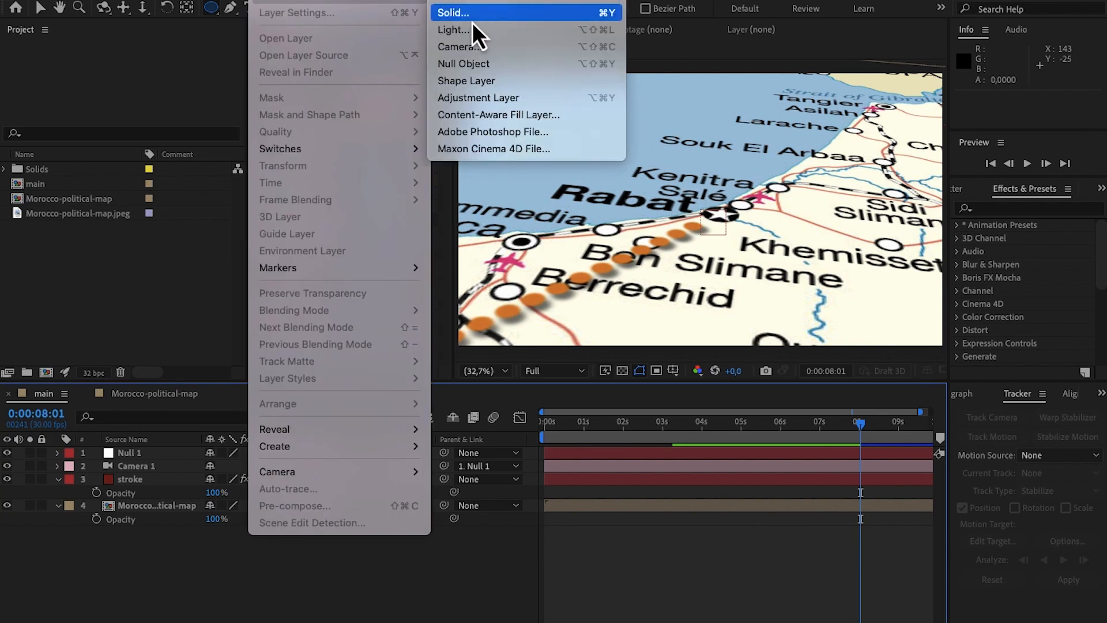
{"action": "left_click", "coordinate": [470, 16]}
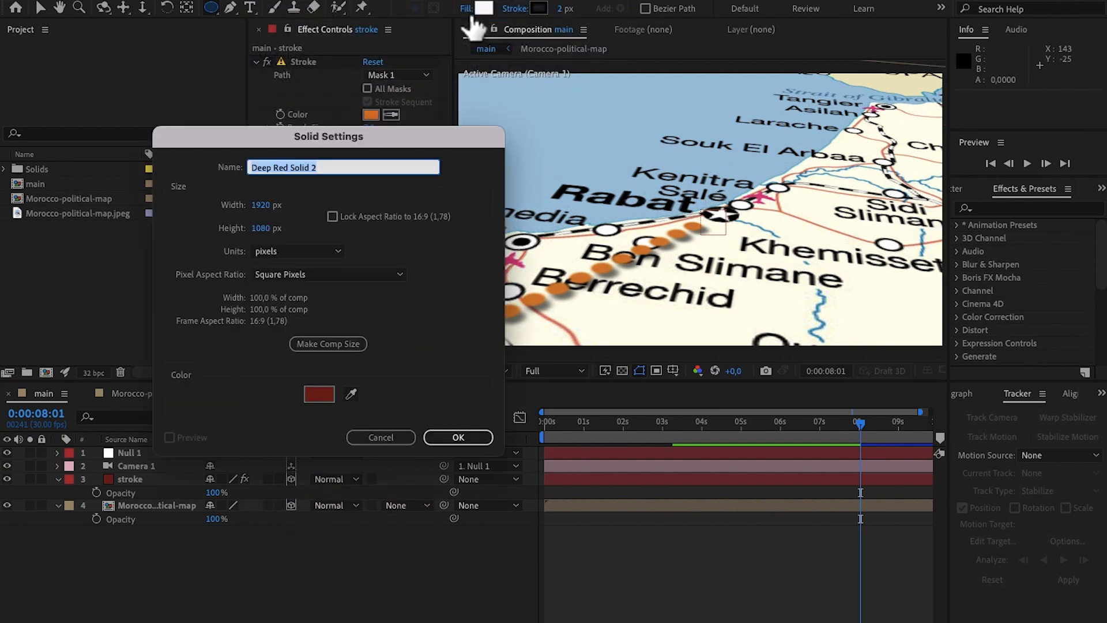
{"action": "left_click", "coordinate": [461, 437]}
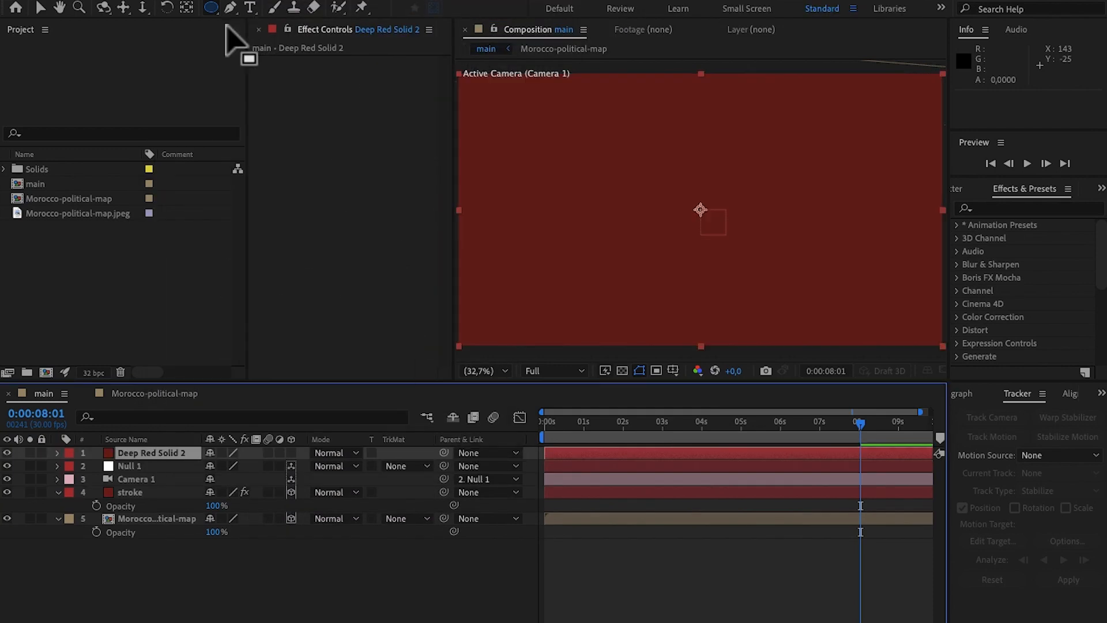
{"action": "left_click_drag", "start_coordinate": [220, 19], "coordinate": [254, 40]}
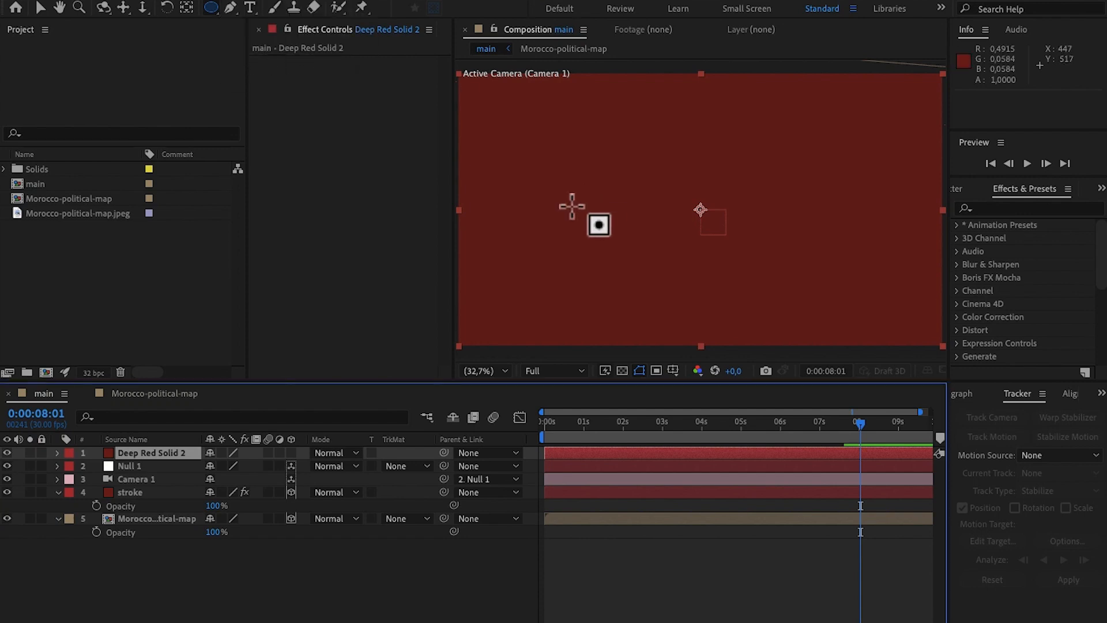
{"action": "left_click_drag", "start_coordinate": [572, 206], "coordinate": [663, 268]}
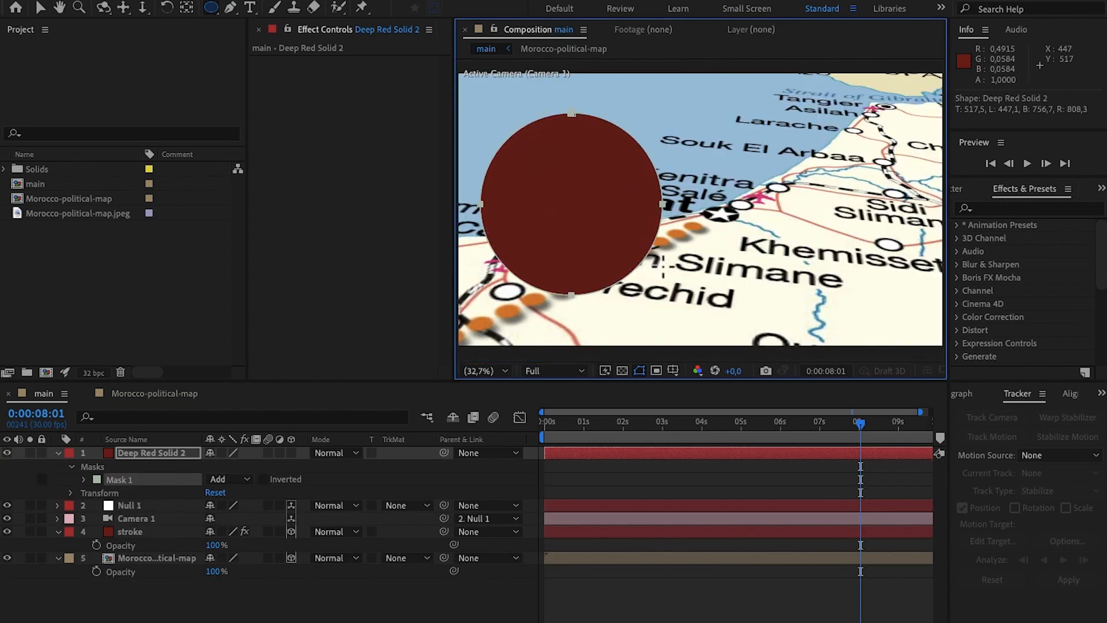
Add a 100% Scale keyframe to the red circle layer at 0:00:09:00
{"action": "left_click", "coordinate": [862, 428]}
{"action": "left_click_drag", "start_coordinate": [862, 426], "coordinate": [901, 430]}
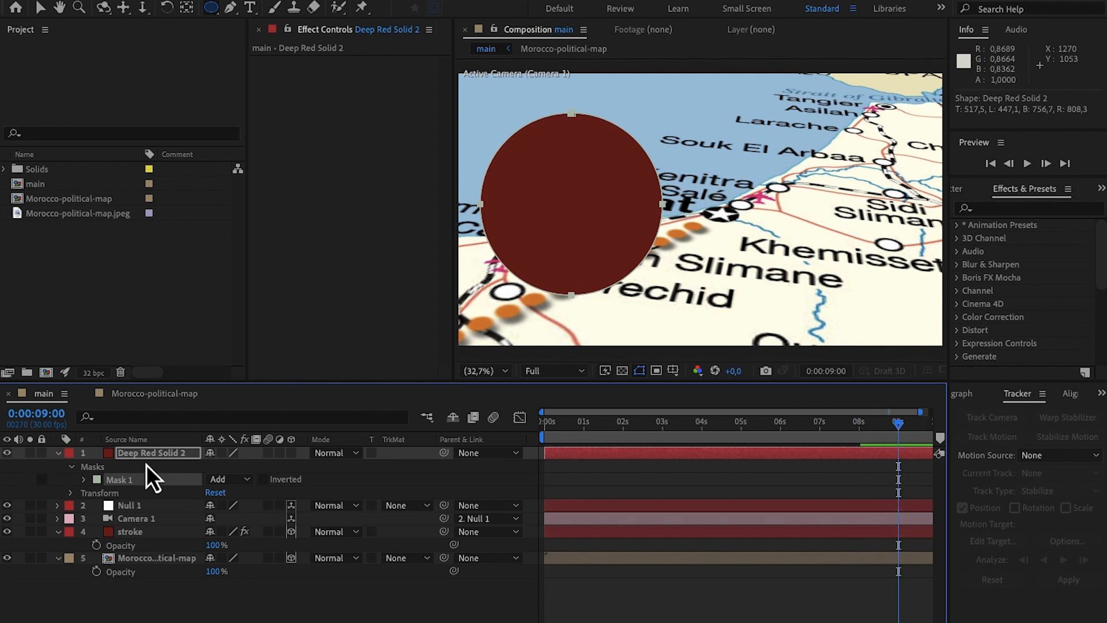
{"action": "key", "text": "F2"}
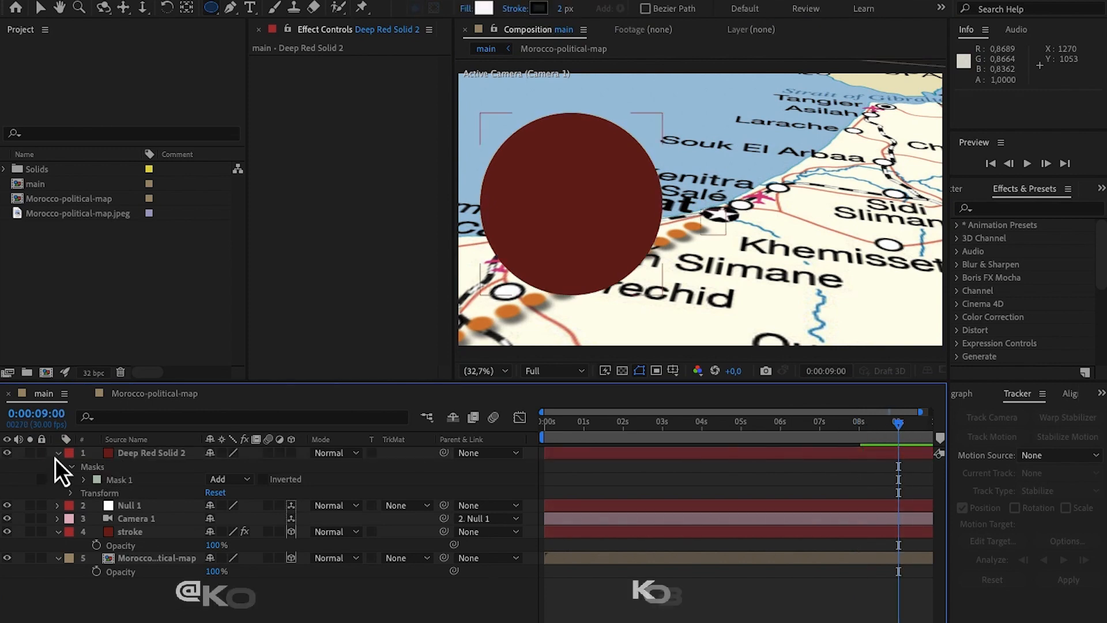
{"action": "left_click", "coordinate": [58, 453]}
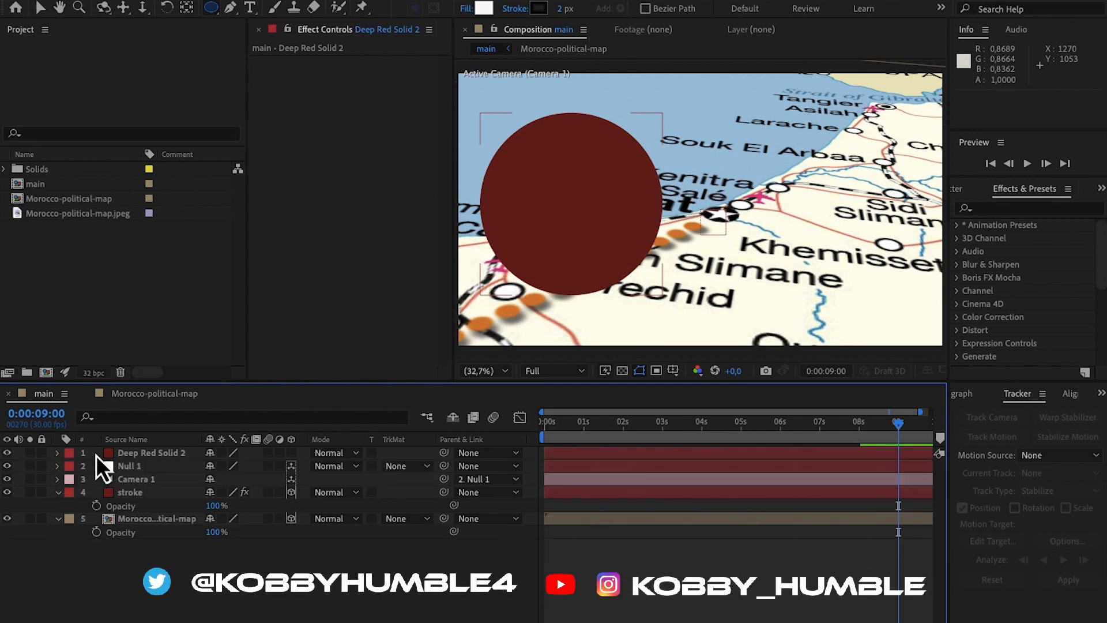
{"action": "left_click", "coordinate": [133, 453]}
{"action": "key", "text": "s"}
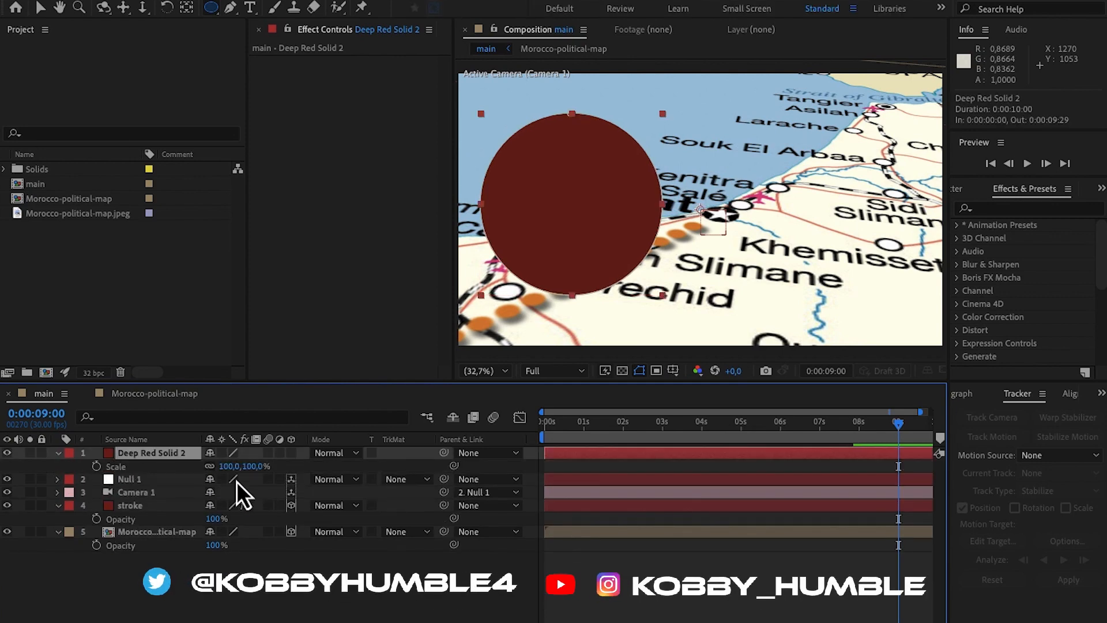
{"action": "left_click", "coordinate": [95, 468]}
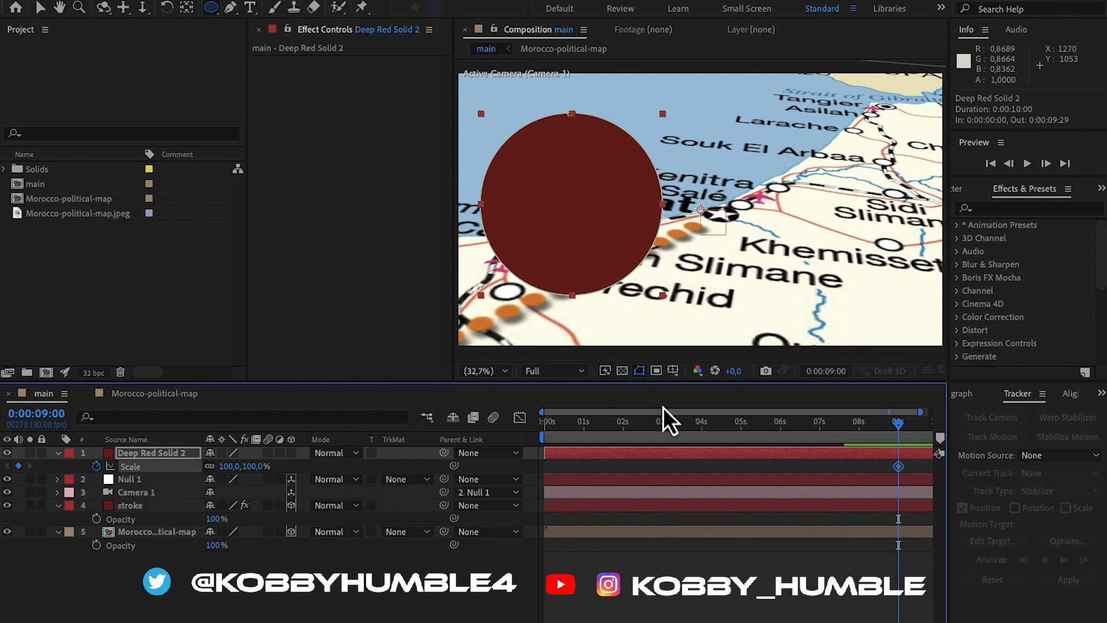
Set the red circle's Scale to 0% at 0:00:08:00 and scrub to 0:00:08:16 to check its growth
{"action": "left_click_drag", "start_coordinate": [902, 426], "coordinate": [859, 427]}
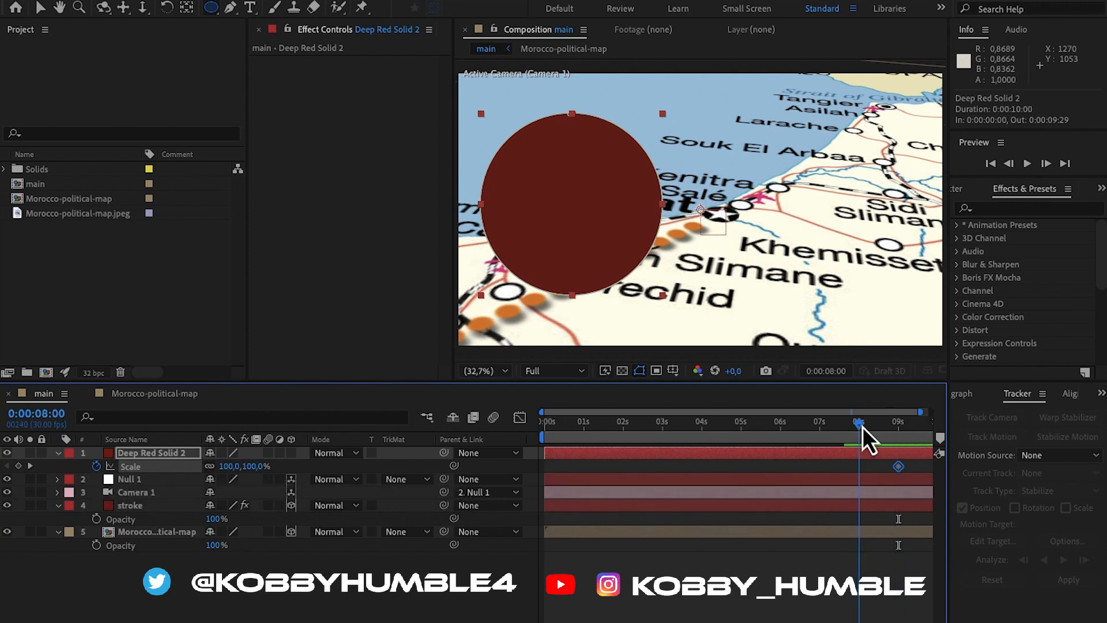
{"action": "left_click", "coordinate": [257, 467]}
{"action": "type", "text": "0"}
{"action": "left_click", "coordinate": [300, 468]}
{"action": "mouse_move", "coordinate": [860, 426]}
{"action": "left_mouse_down"}
{"action": "mouse_move", "coordinate": [900, 429]}
{"action": "mouse_move", "coordinate": [856, 437]}
{"action": "left_mouse_up"}
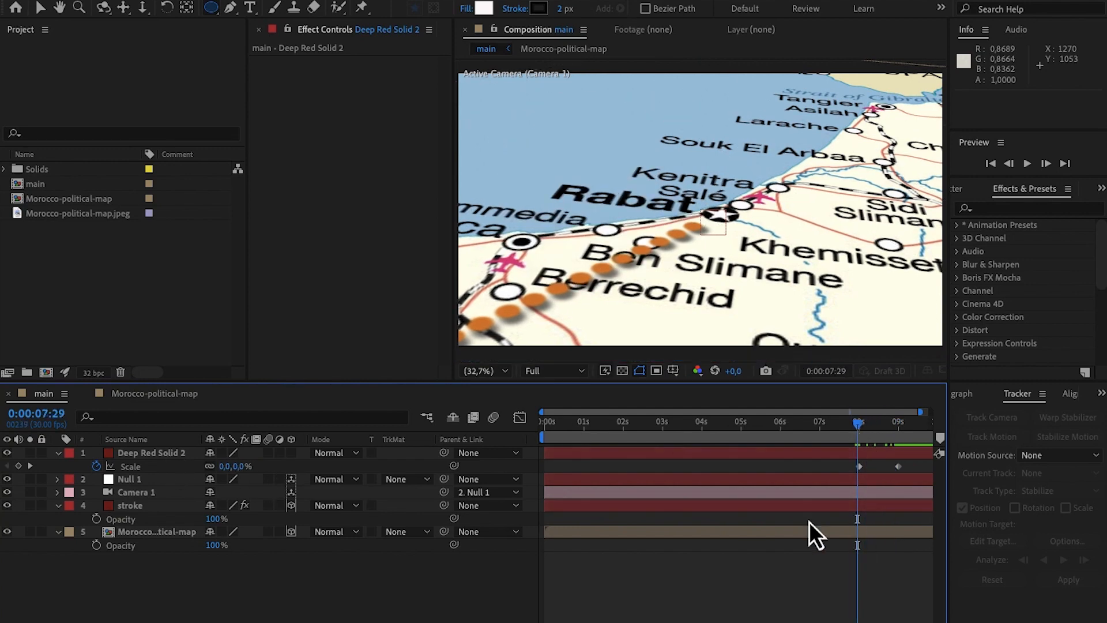
{"action": "left_click_drag", "start_coordinate": [862, 427], "coordinate": [884, 426]}
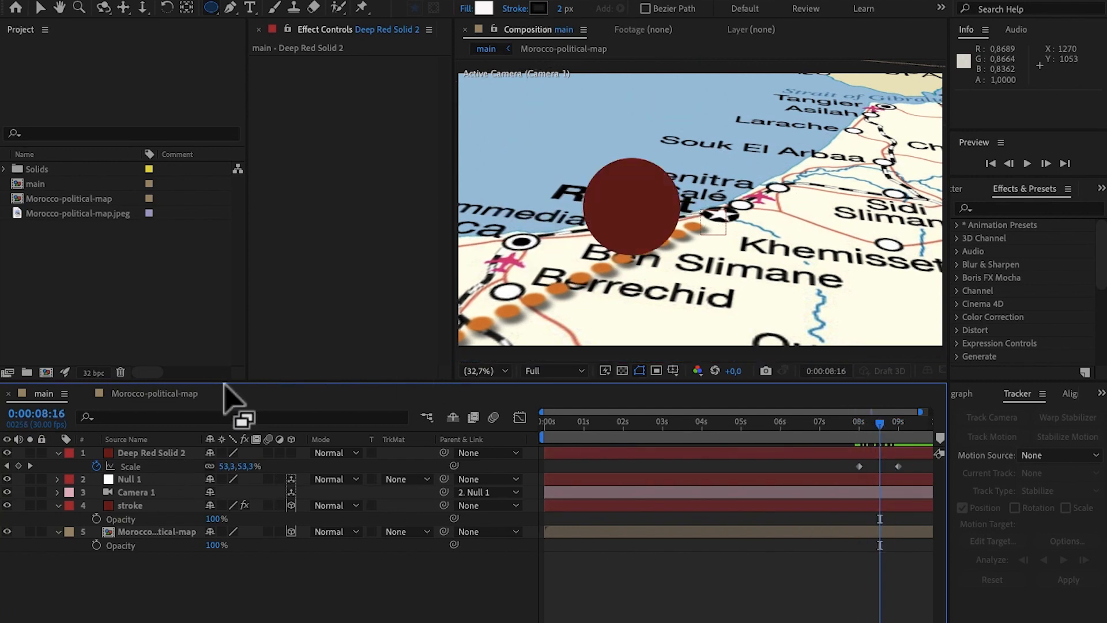
Duplicate the red circle's mask and set the copy's mode to Subtract
{"action": "left_click", "coordinate": [158, 455]}
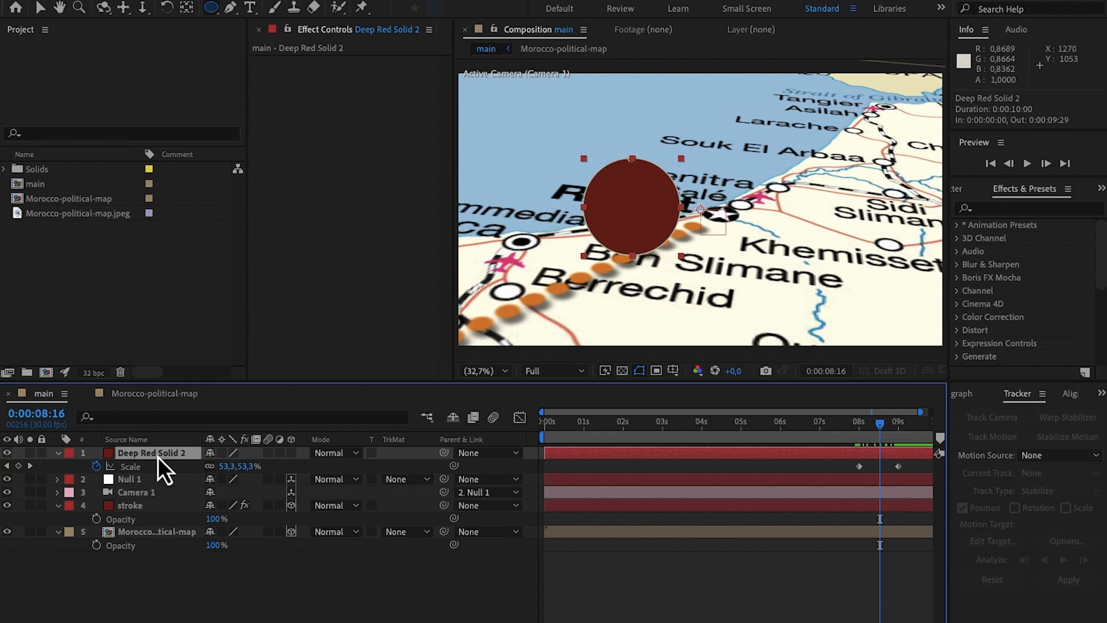
{"action": "key", "text": "m"}
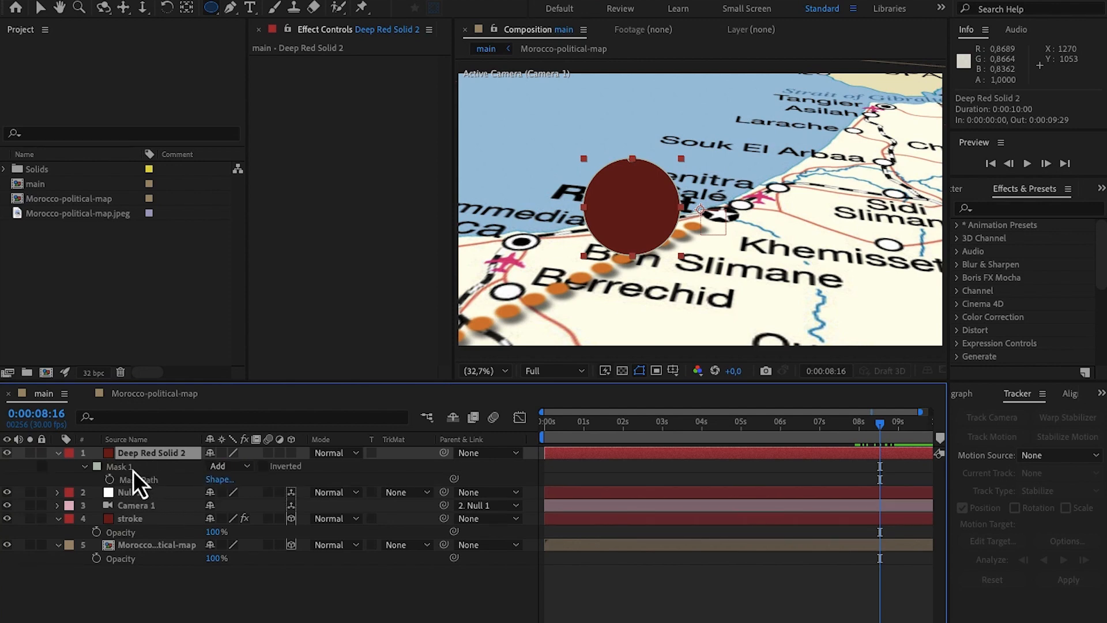
{"action": "left_click", "coordinate": [133, 469]}
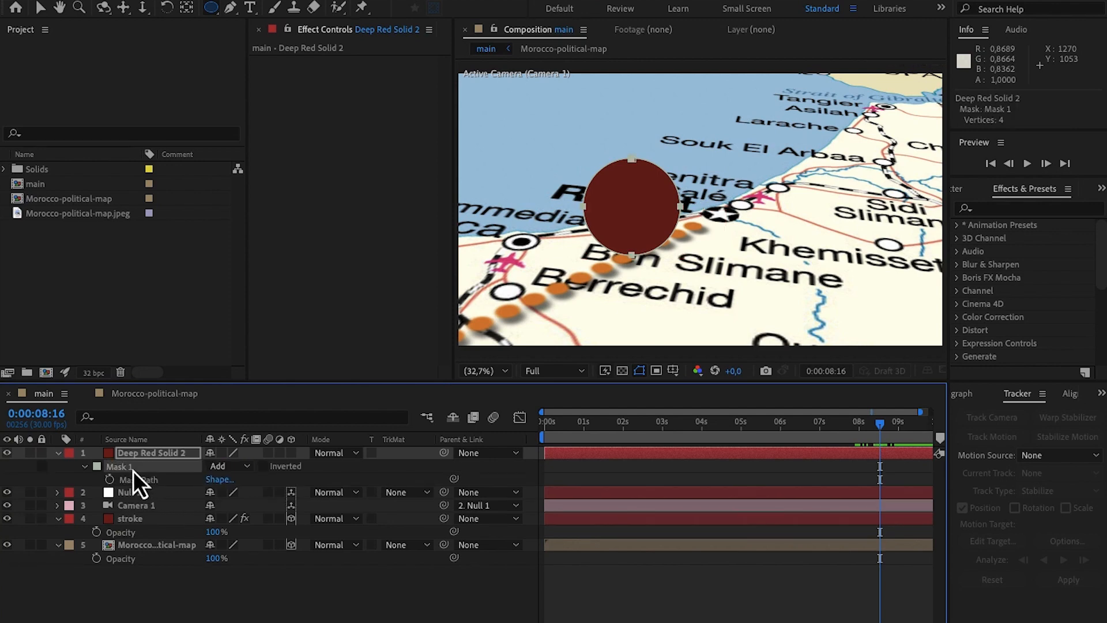
{"action": "key", "text": "ctrl+d"}
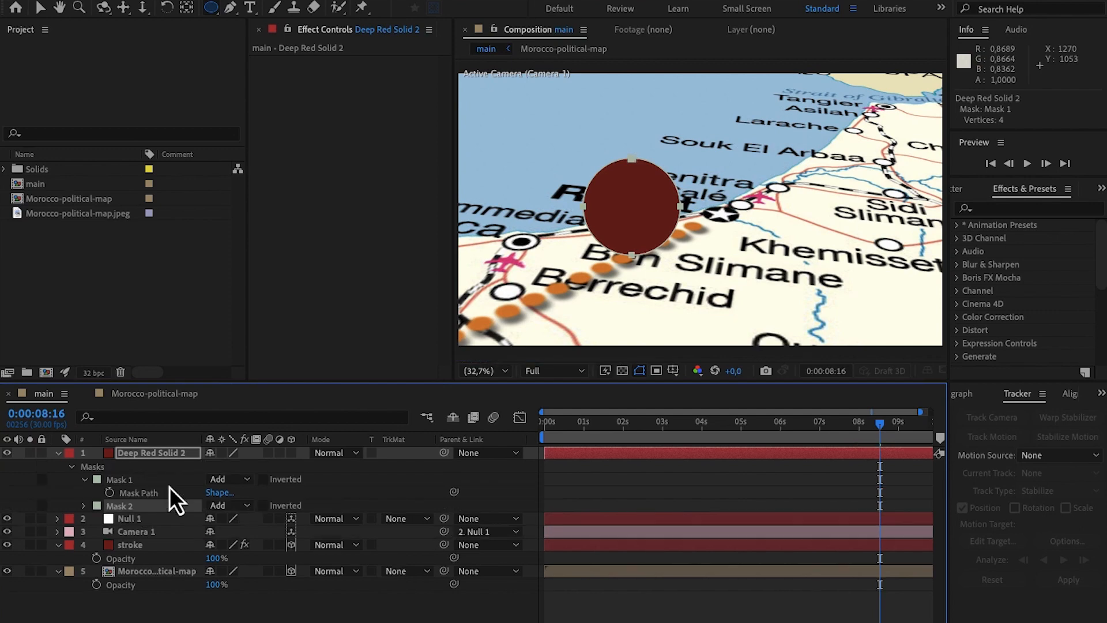
{"action": "left_click", "coordinate": [241, 510]}
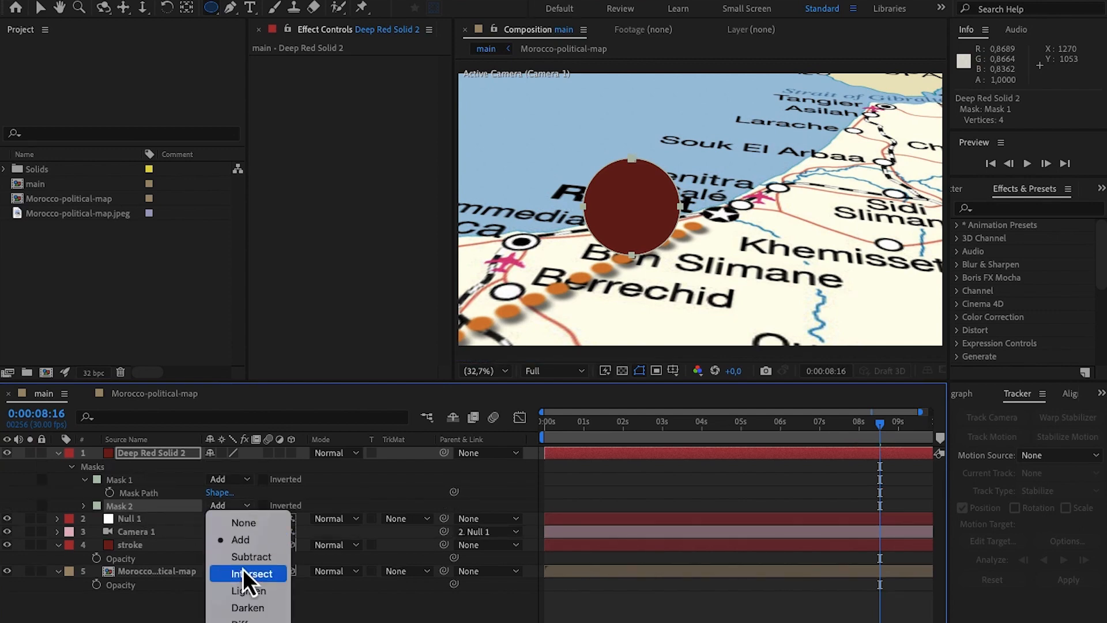
{"action": "left_click", "coordinate": [246, 560]}
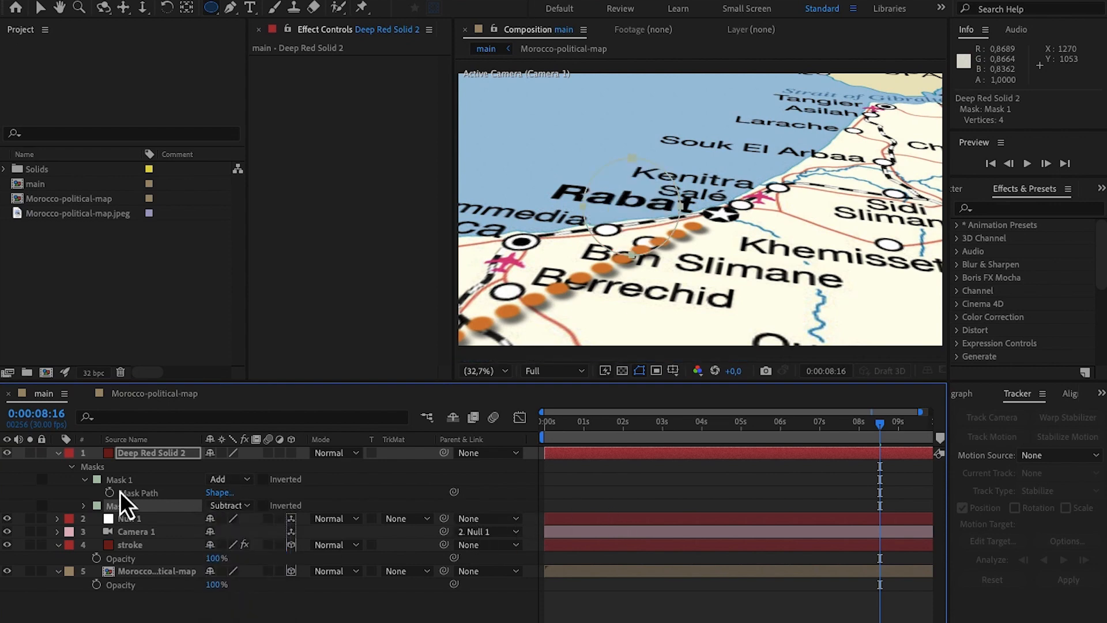
Keyframe Mask 2's expansion at -18 pixels at 0:00:09:00, and return the playhead to 0:00:08:00
{"action": "left_click", "coordinate": [84, 506]}
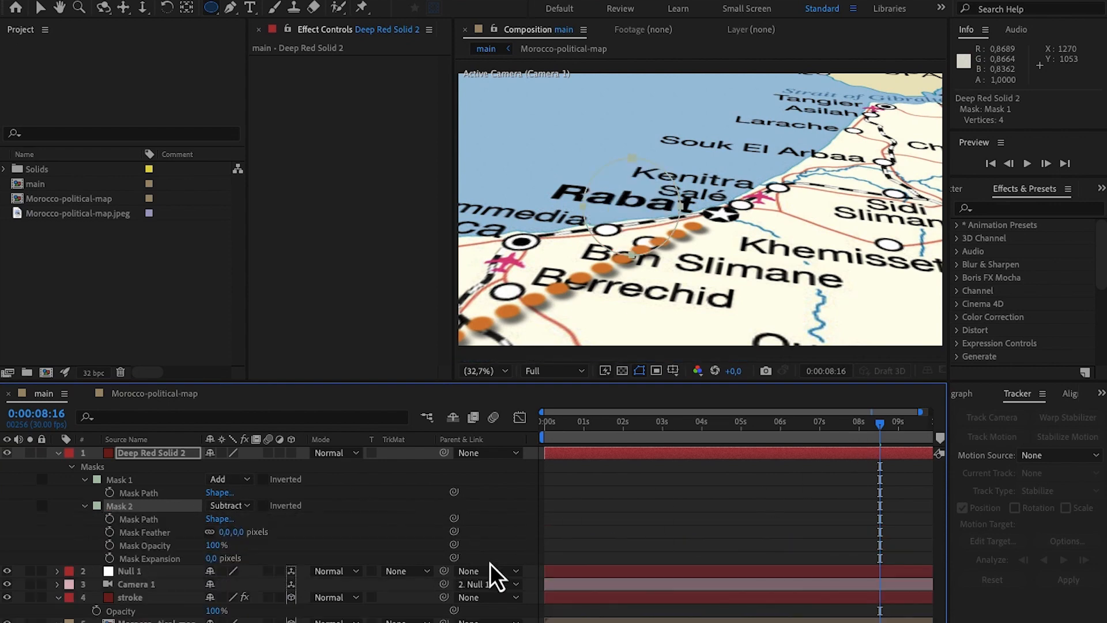
{"action": "left_click_drag", "start_coordinate": [879, 426], "coordinate": [896, 427]}
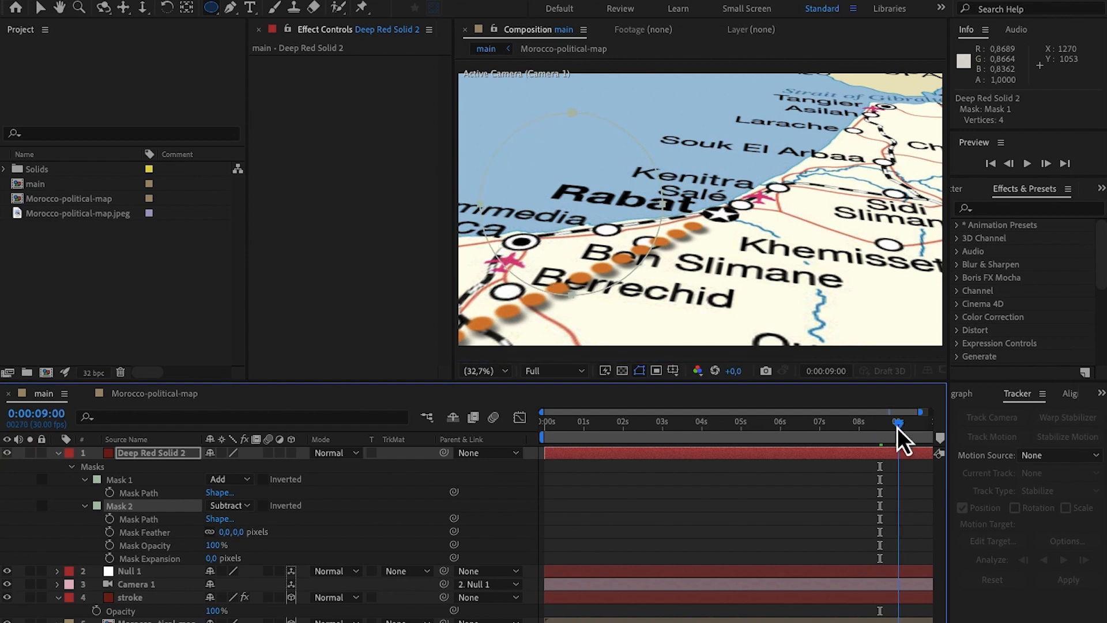
{"action": "left_click", "coordinate": [109, 560]}
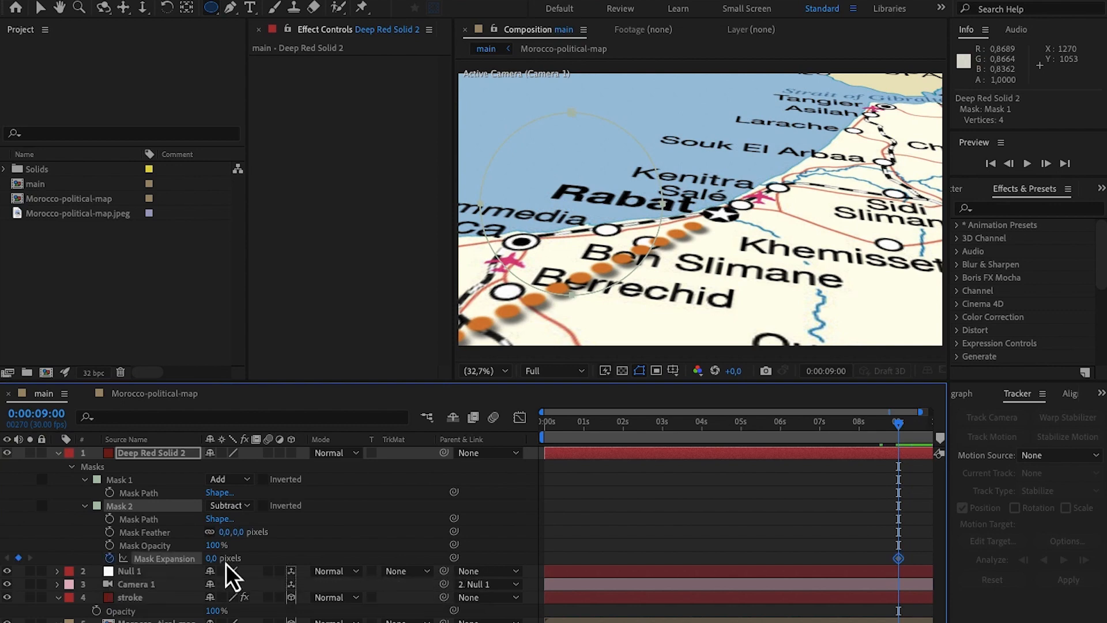
{"action": "left_click_drag", "start_coordinate": [211, 558], "coordinate": [191, 561]}
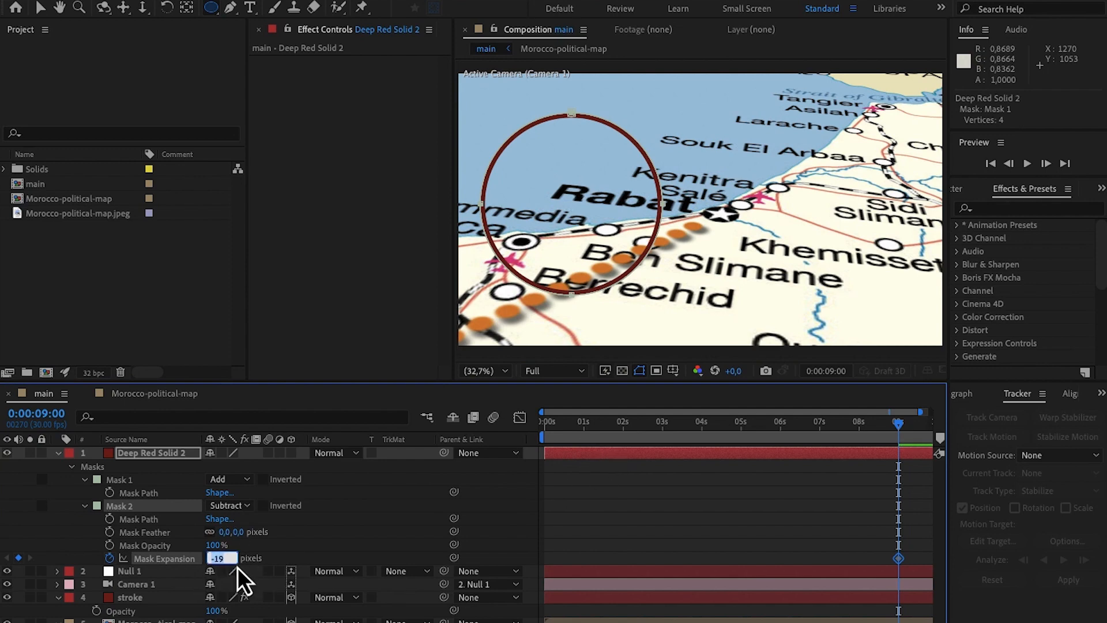
{"action": "type", "text": "-18"}
{"action": "left_click", "coordinate": [281, 562]}
{"action": "left_click_drag", "start_coordinate": [899, 425], "coordinate": [860, 431]}
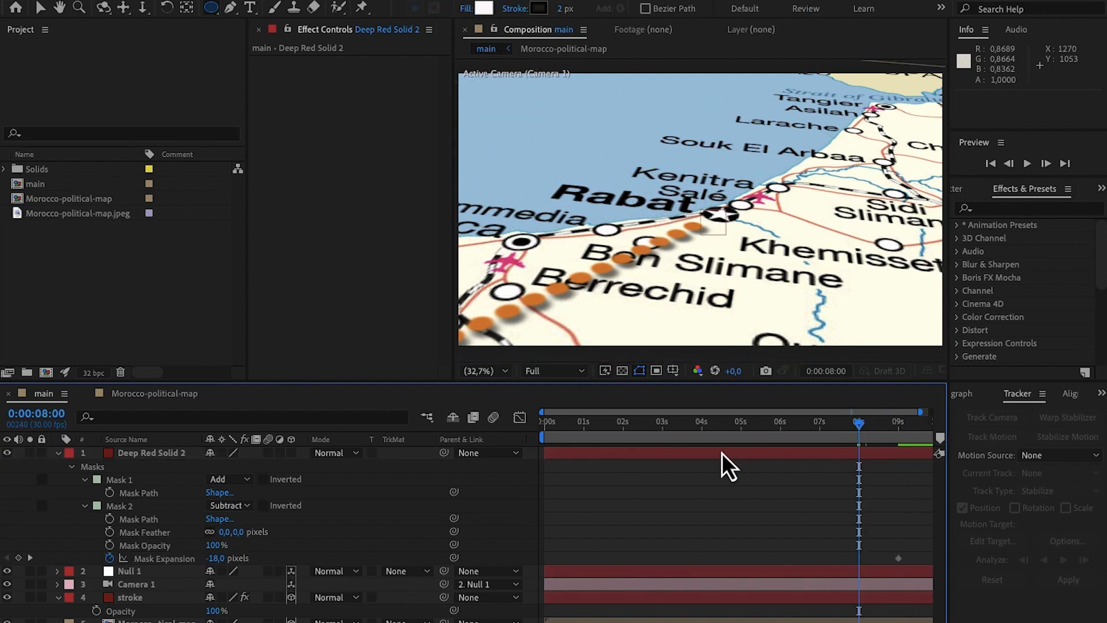
Set Mask 2's expansion to -35 pixels at 0:00:08:00 and scrub to 0:00:08:26 to check the circle's ring
{"action": "left_click_drag", "start_coordinate": [218, 559], "coordinate": [208, 559]}
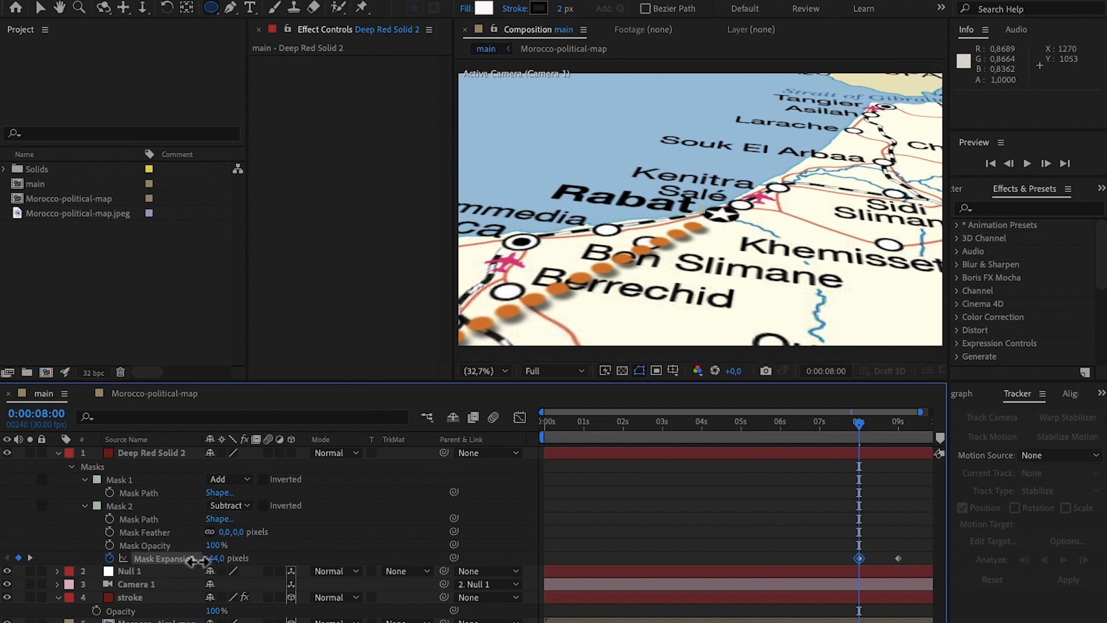
{"action": "left_click", "coordinate": [886, 450]}
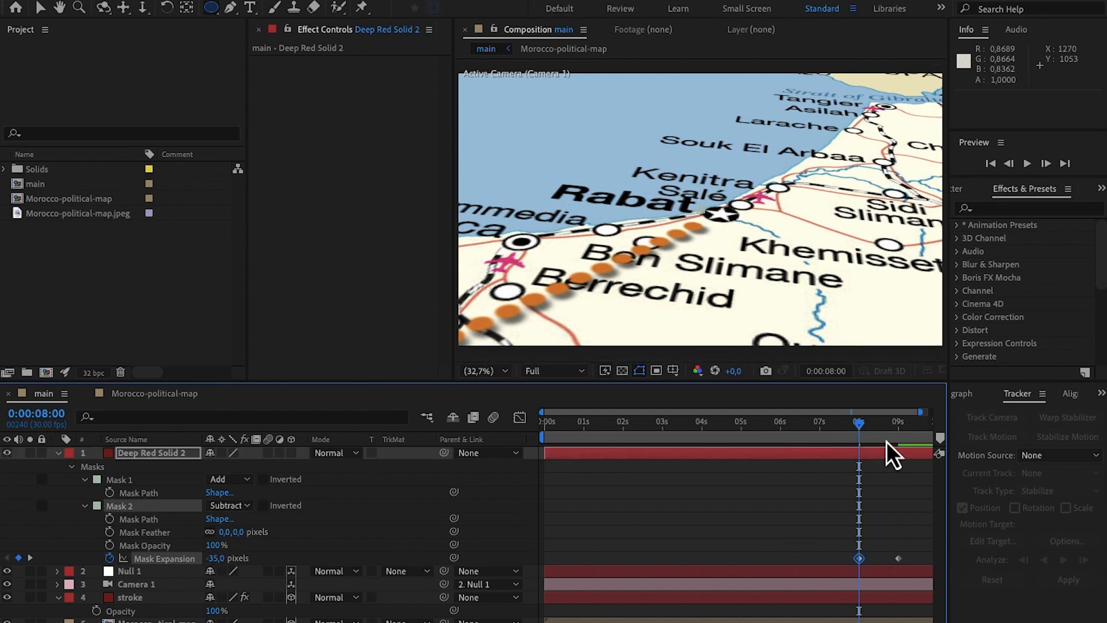
{"action": "left_click_drag", "start_coordinate": [861, 425], "coordinate": [894, 429]}
Add a 100% Opacity keyframe to the red circle layer at 0:00:08:14
{"action": "left_click", "coordinate": [58, 453]}
{"action": "left_click", "coordinate": [158, 454]}
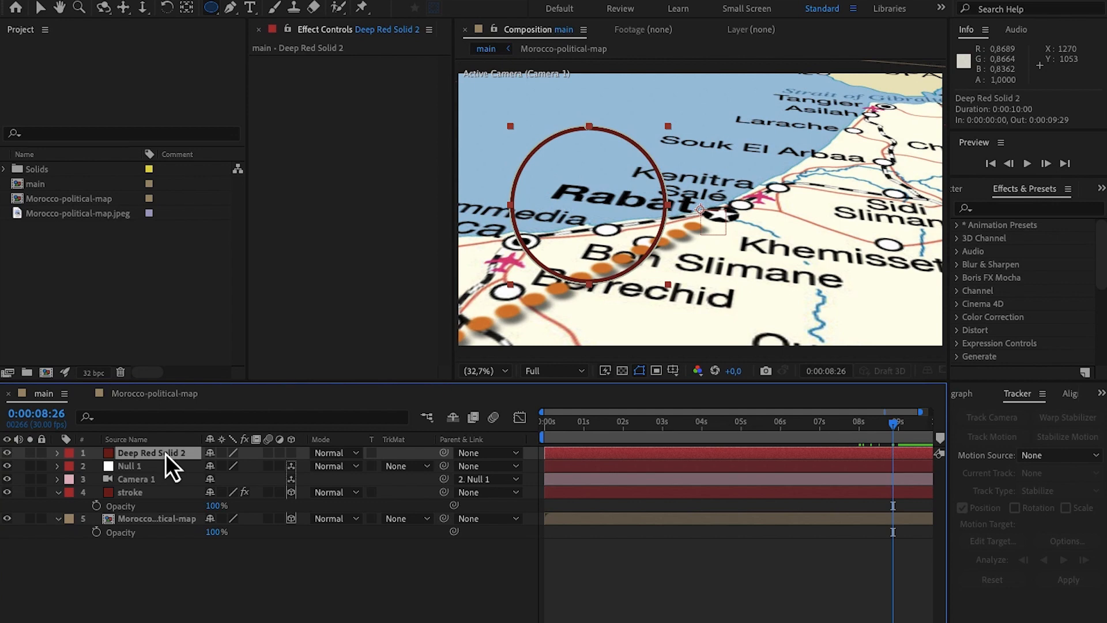
{"action": "key", "text": "t"}
{"action": "left_click_drag", "start_coordinate": [891, 427], "coordinate": [875, 426]}
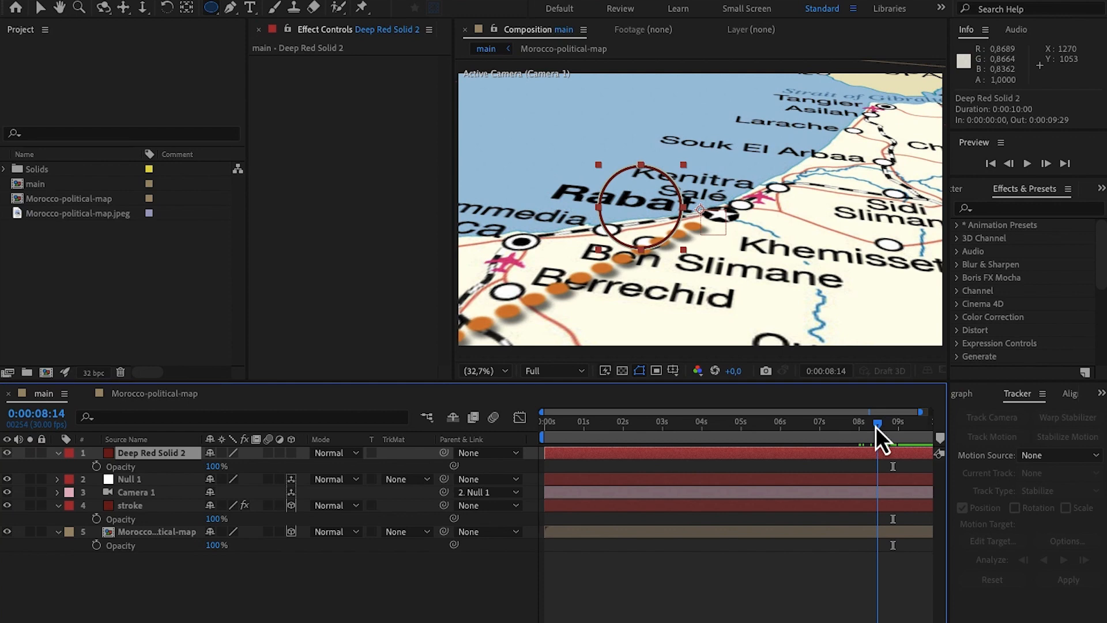
{"action": "left_click", "coordinate": [97, 467]}
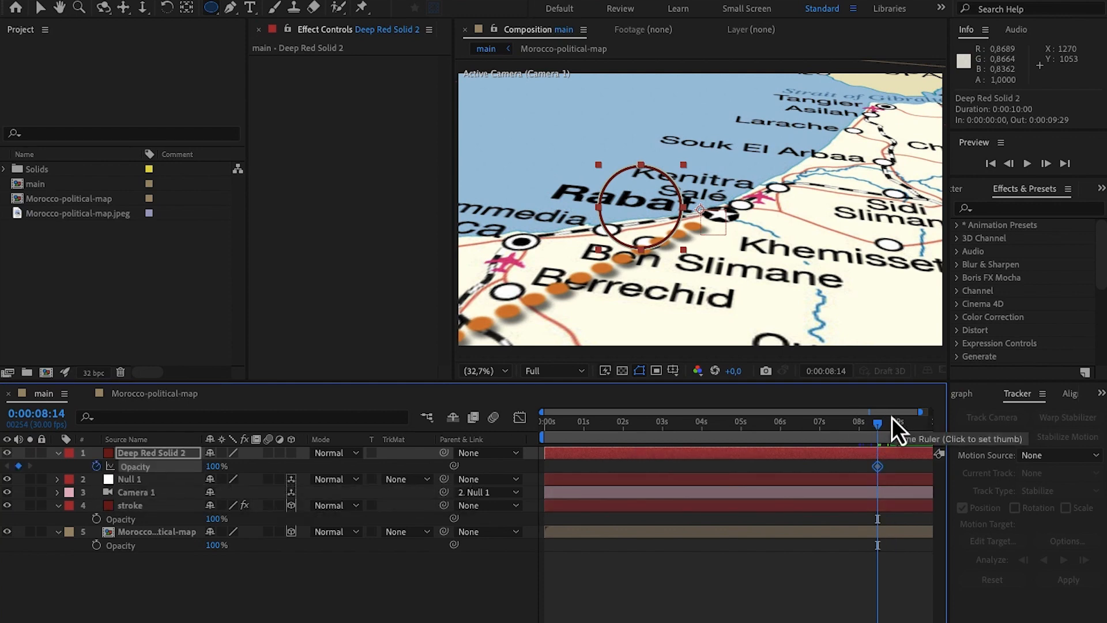
Set the red circle's Opacity to 0% at 0:00:09:00 and scrub back to check the fade-out
{"action": "left_click_drag", "start_coordinate": [880, 426], "coordinate": [899, 427]}
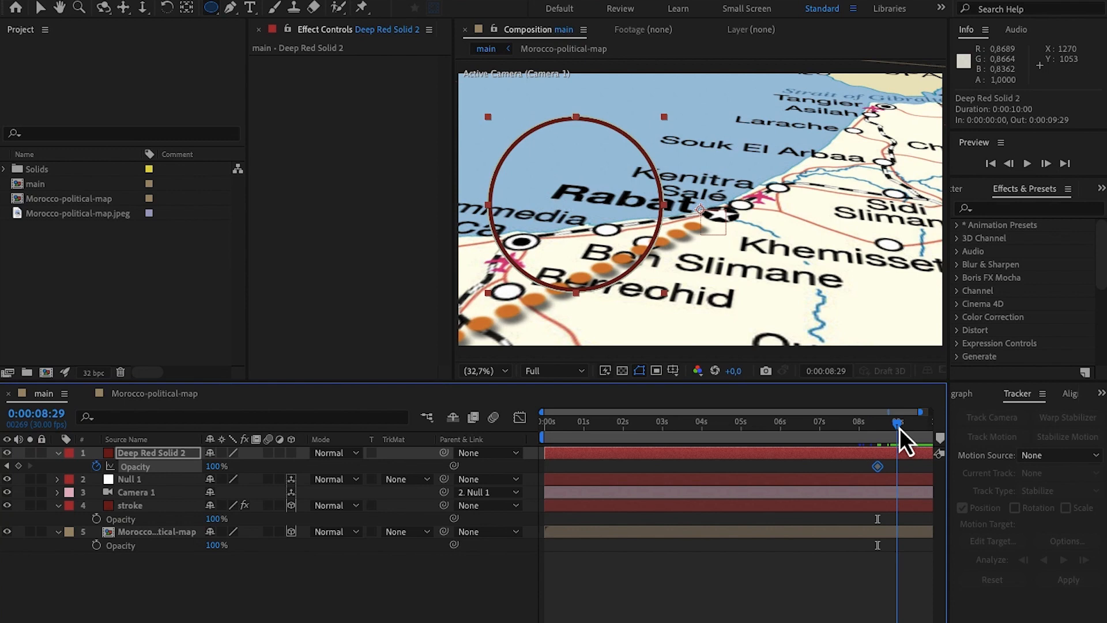
{"action": "left_click_drag", "start_coordinate": [899, 428], "coordinate": [900, 427]}
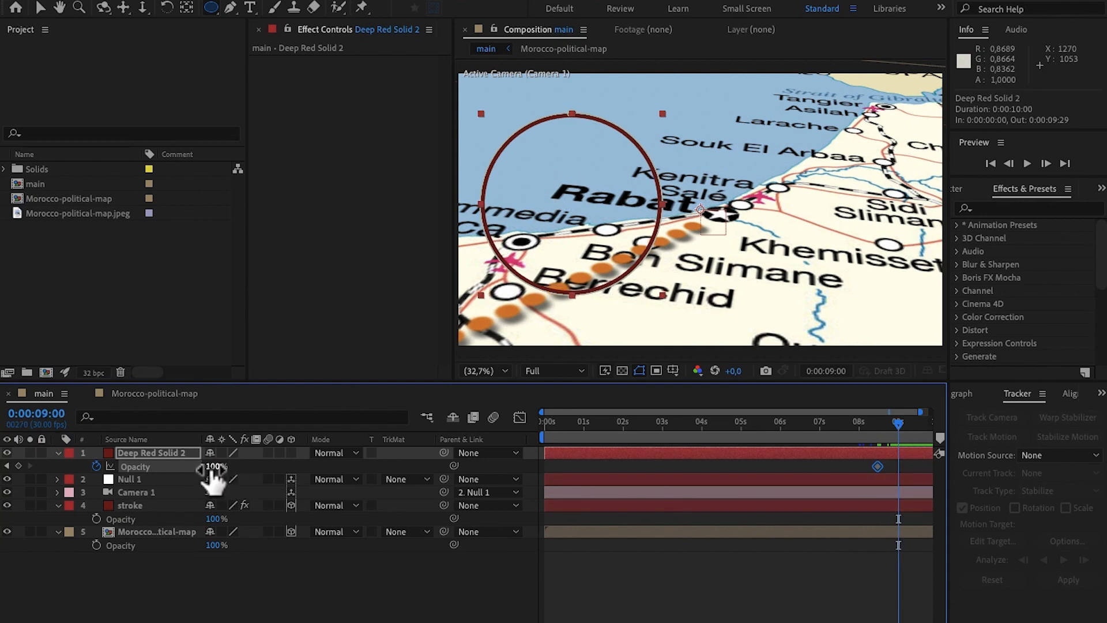
{"action": "type", "text": "0"}
{"action": "key", "text": "Return"}
{"action": "left_click_drag", "start_coordinate": [897, 423], "coordinate": [852, 440]}
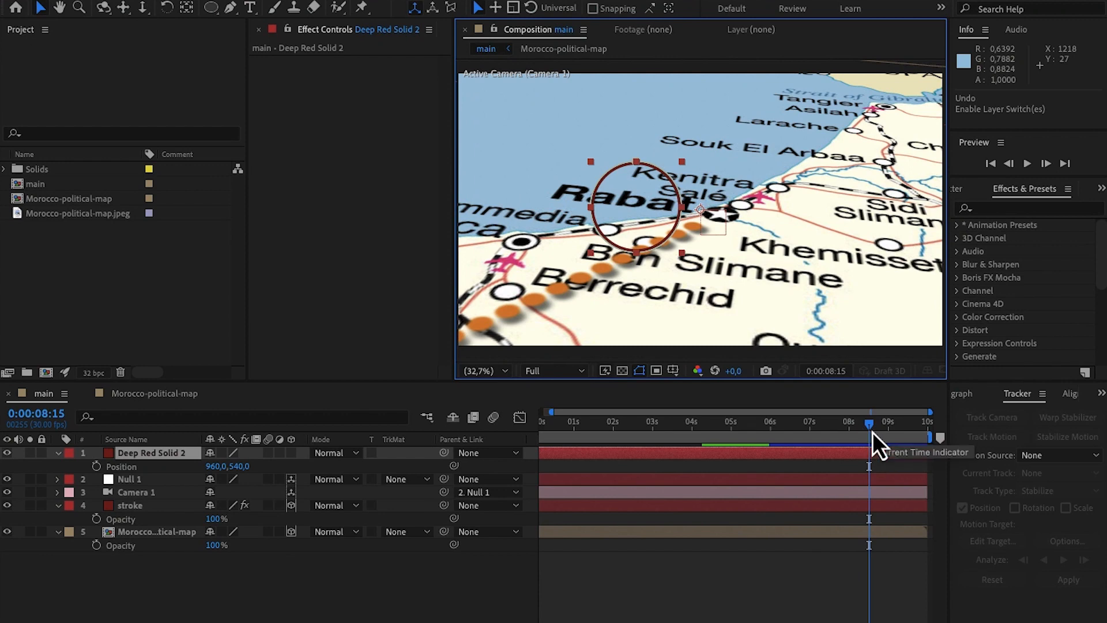
Make the red circle layer 3D, set its Position to 1309, 269, 0, and fit the composition in the view
{"action": "left_click", "coordinate": [292, 453]}
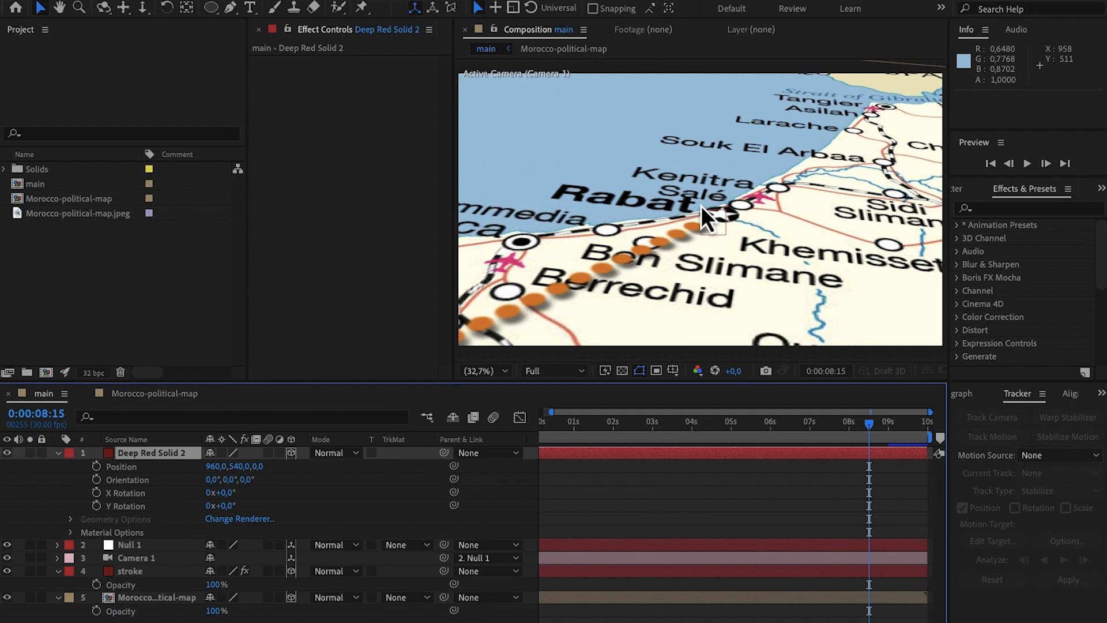
{"action": "scroll", "coordinate": [668, 252], "scroll_direction": "down", "scroll_amount": 10}
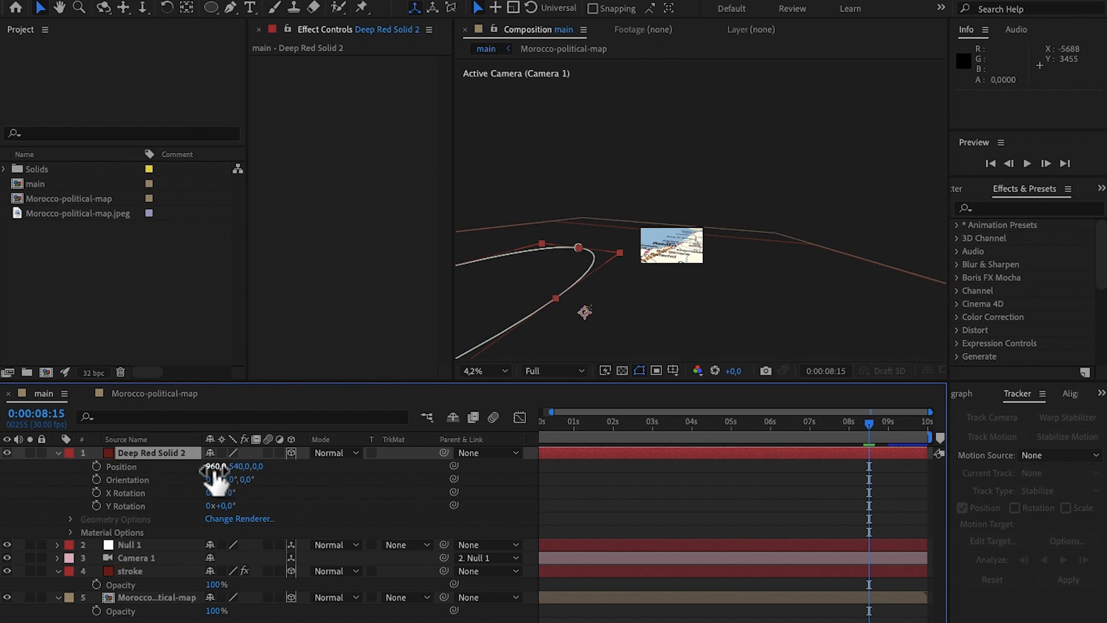
{"action": "left_click_drag", "start_coordinate": [217, 466], "coordinate": [461, 448]}
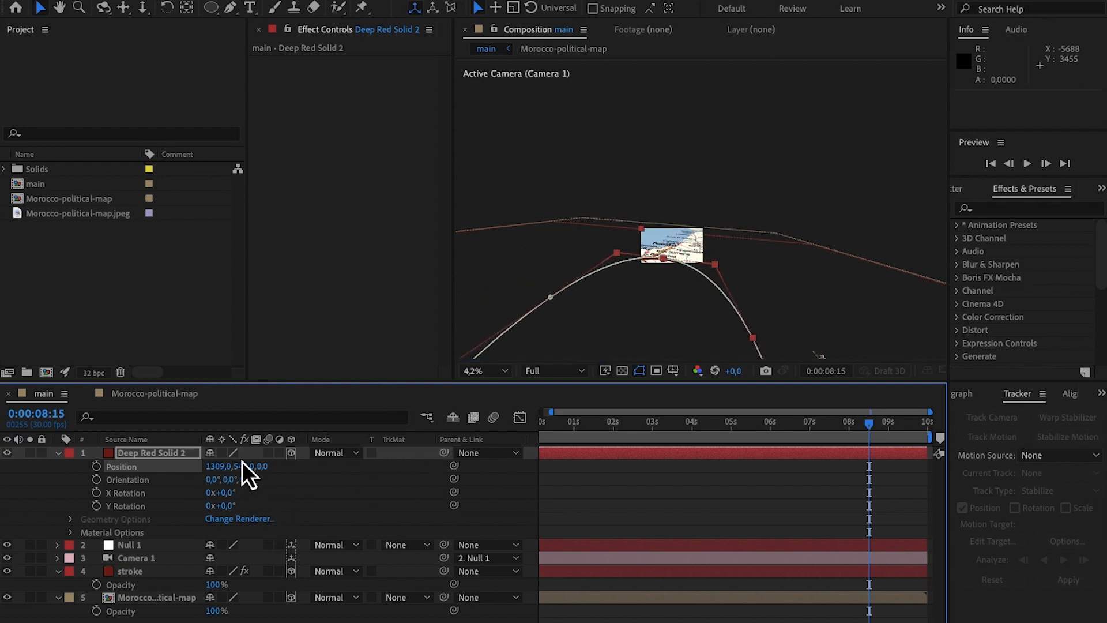
{"action": "left_click_drag", "start_coordinate": [239, 464], "coordinate": [3, 502]}
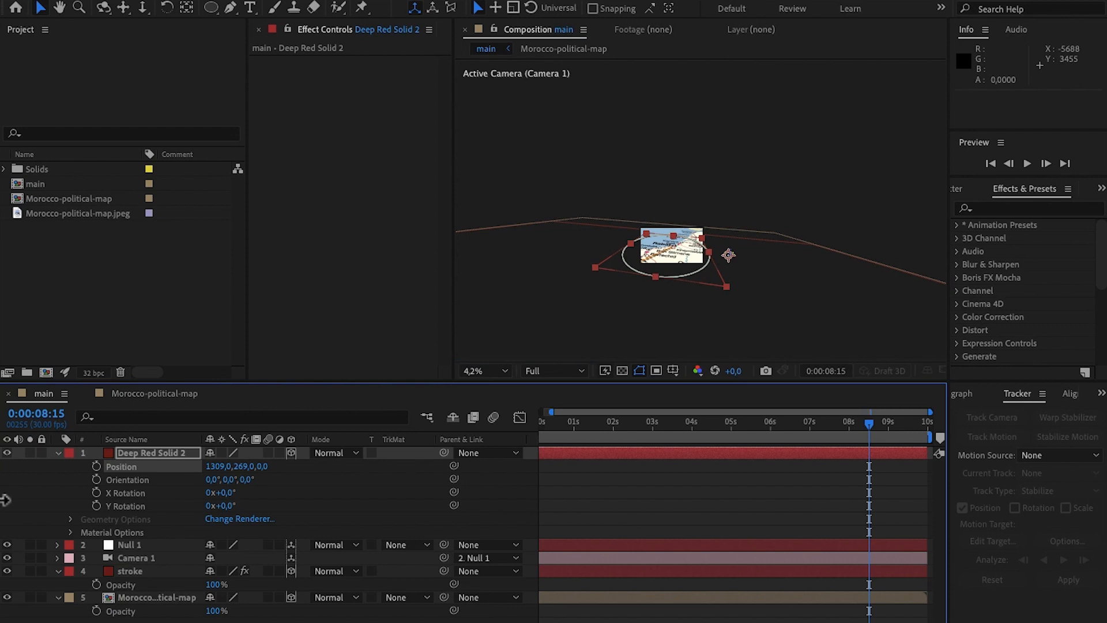
{"action": "left_click", "coordinate": [486, 374]}
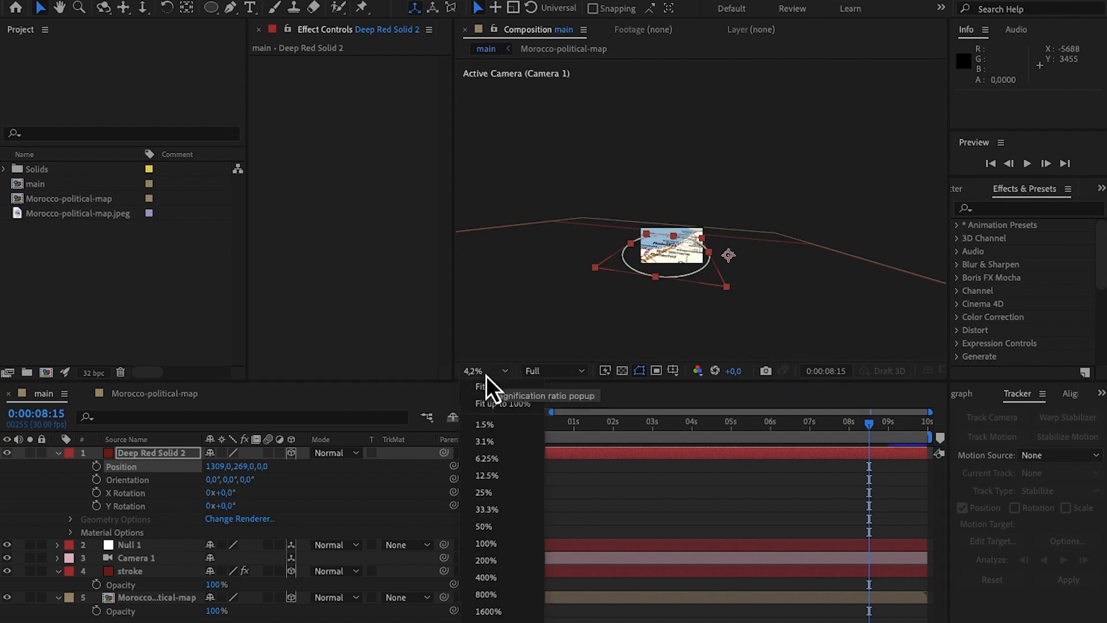
{"action": "left_click", "coordinate": [487, 390]}
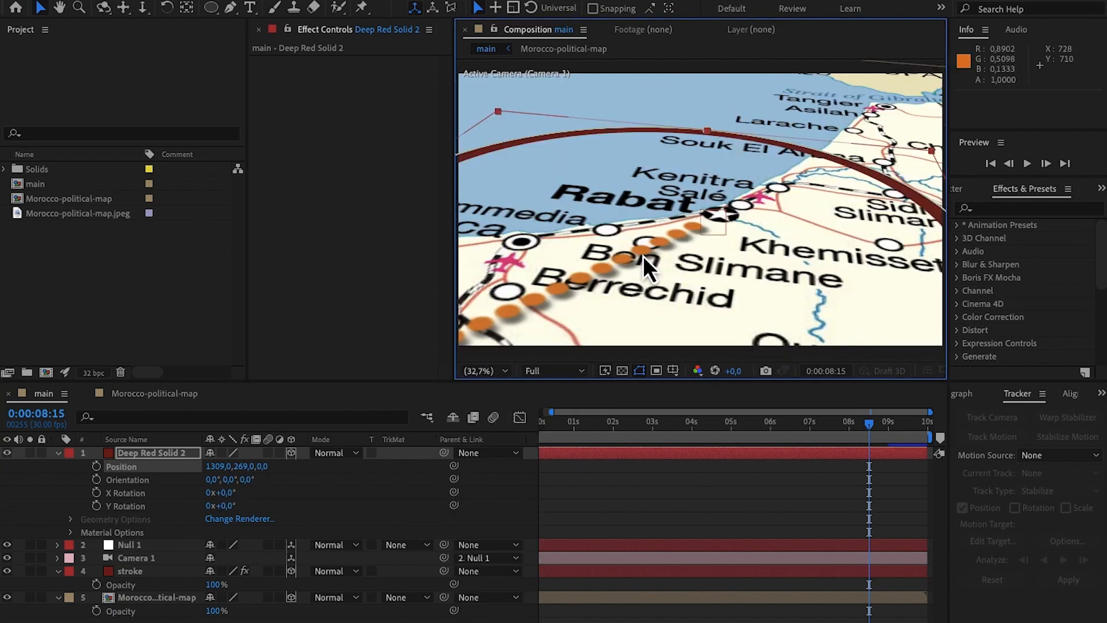
Move the 3D circle layer's anchor onto Rabat in the viewer, at about Position 1081.3, 269, -18.2
{"action": "scroll", "coordinate": [663, 297], "scroll_direction": "down", "scroll_amount": 3}
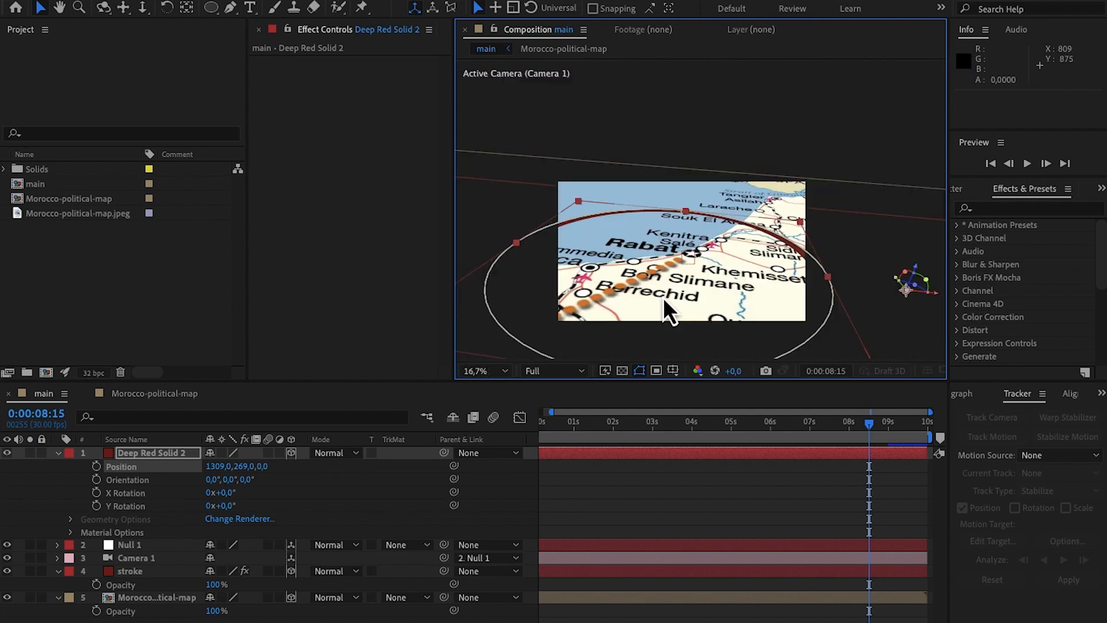
{"action": "left_click_drag", "start_coordinate": [906, 286], "coordinate": [718, 275]}
{"action": "left_click_drag", "start_coordinate": [685, 261], "coordinate": [690, 254]}
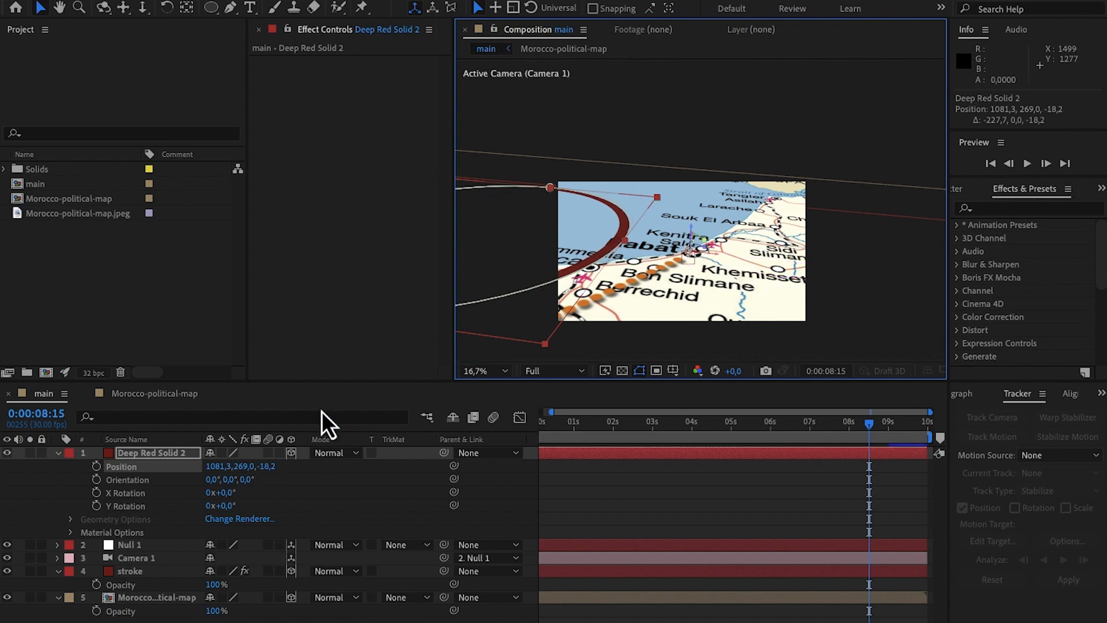
{"action": "left_click", "coordinate": [503, 373]}
{"action": "left_click", "coordinate": [509, 391]}
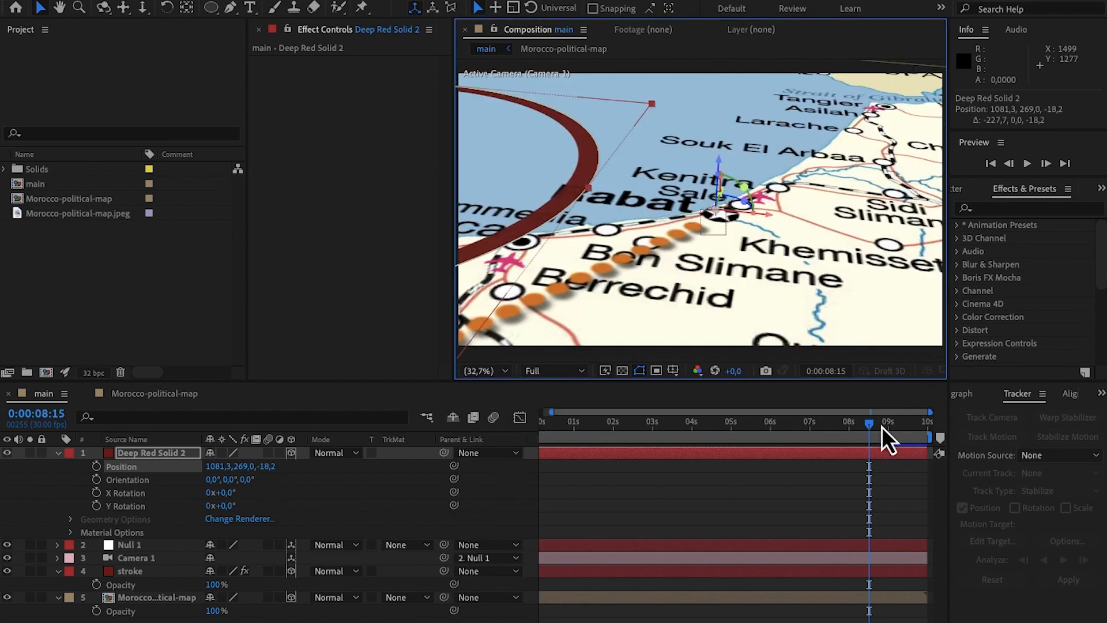
Keyframe the circle's Position at 0:00:07:29 and set its X value to 1456.3 at 0:00:09:00
{"action": "left_click_drag", "start_coordinate": [867, 424], "coordinate": [846, 425]}
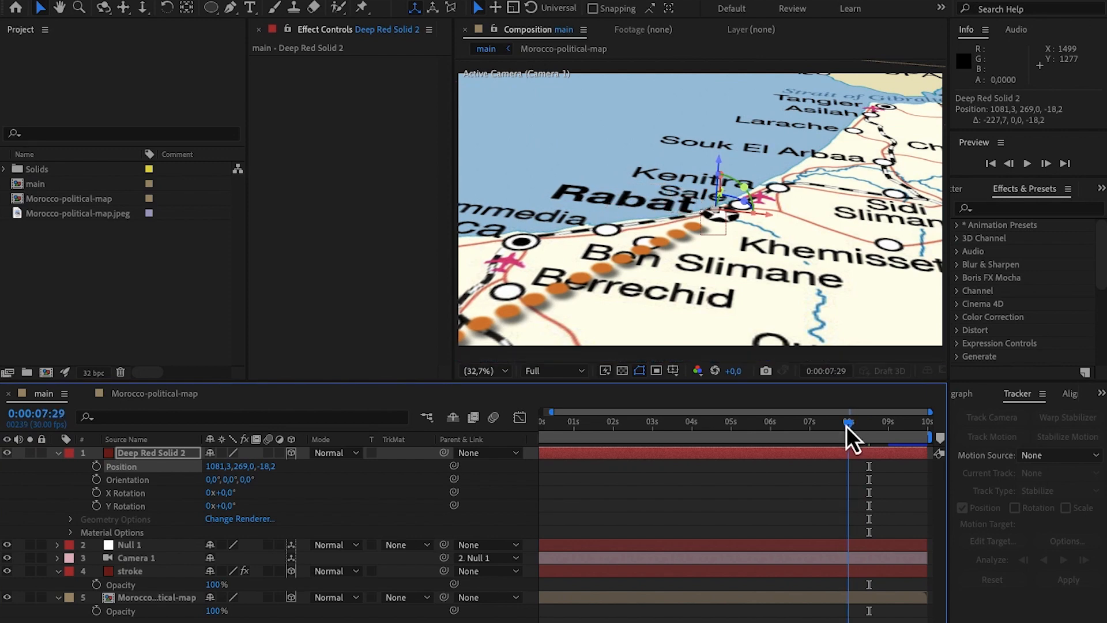
{"action": "left_click", "coordinate": [97, 468]}
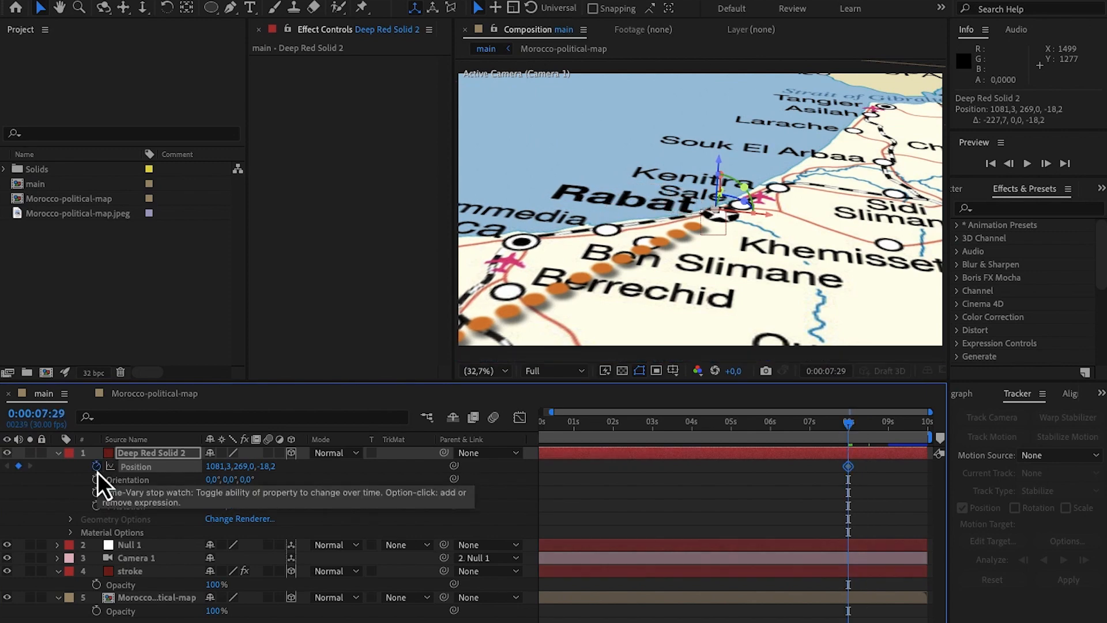
{"action": "key", "text": "space"}
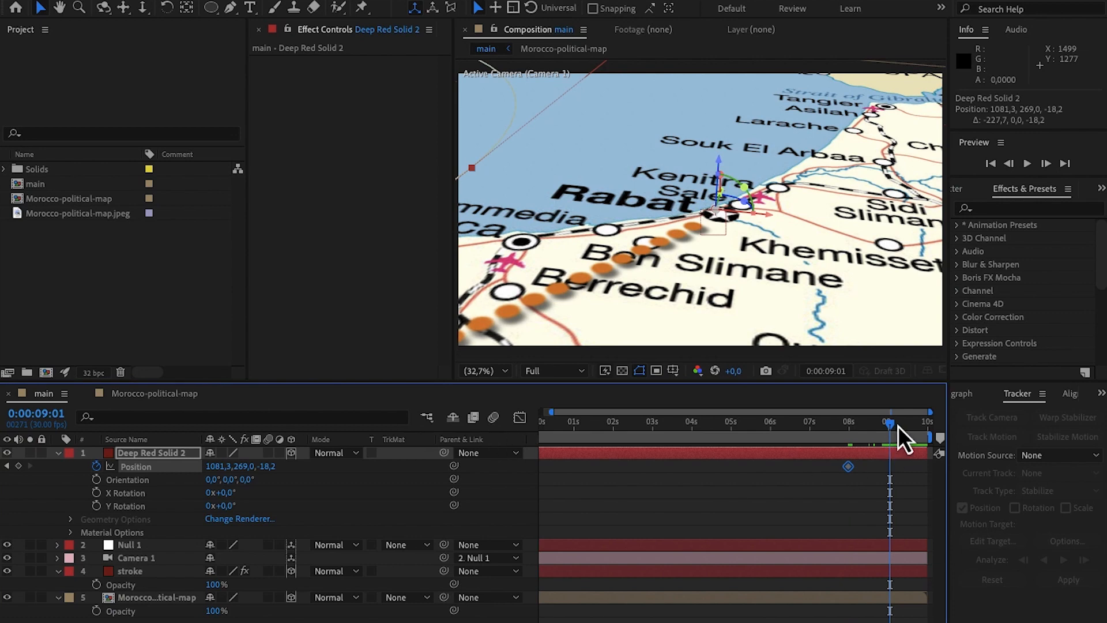
{"action": "left_click_drag", "start_coordinate": [890, 425], "coordinate": [889, 426]}
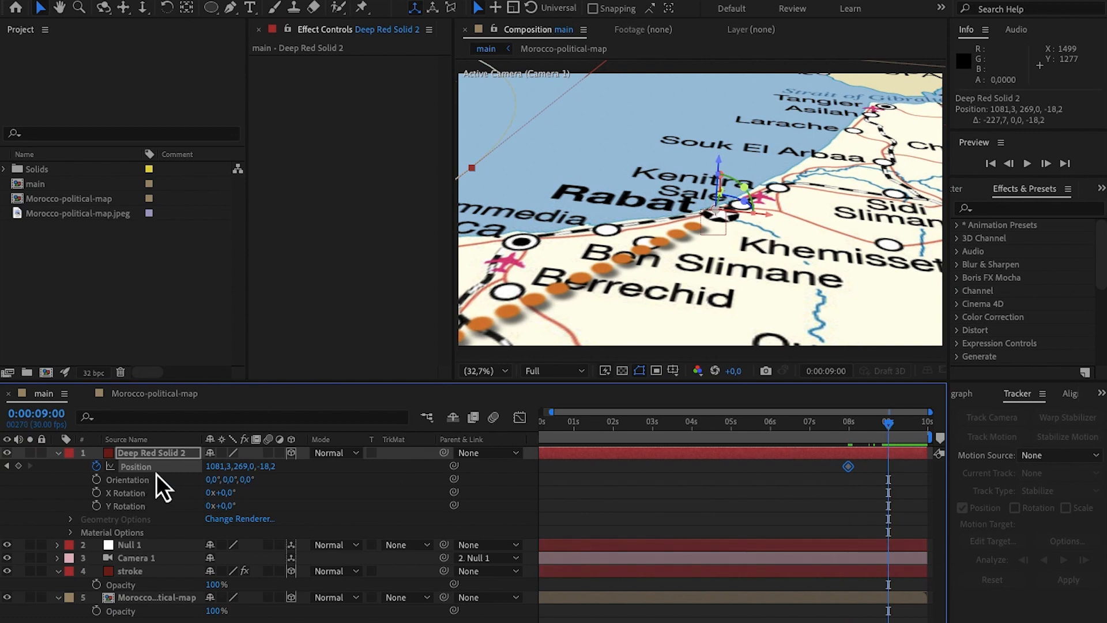
{"action": "left_click_drag", "start_coordinate": [218, 470], "coordinate": [531, 491]}
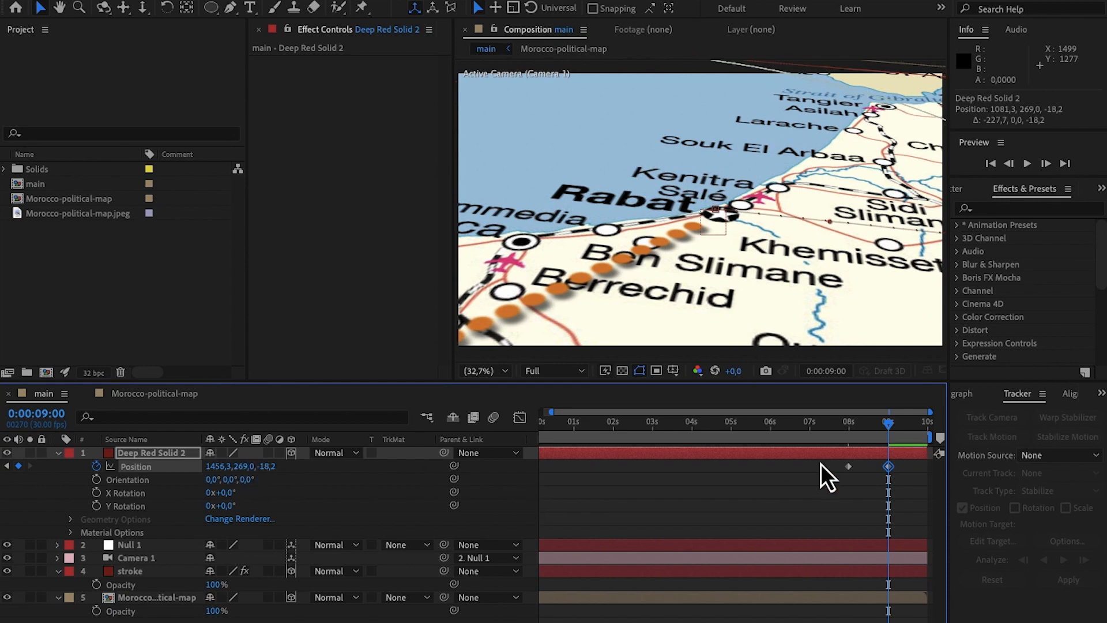
{"action": "mouse_move", "coordinate": [887, 429]}
{"action": "left_mouse_down"}
{"action": "mouse_move", "coordinate": [846, 428]}
{"action": "mouse_move", "coordinate": [884, 430]}
{"action": "left_mouse_up"}
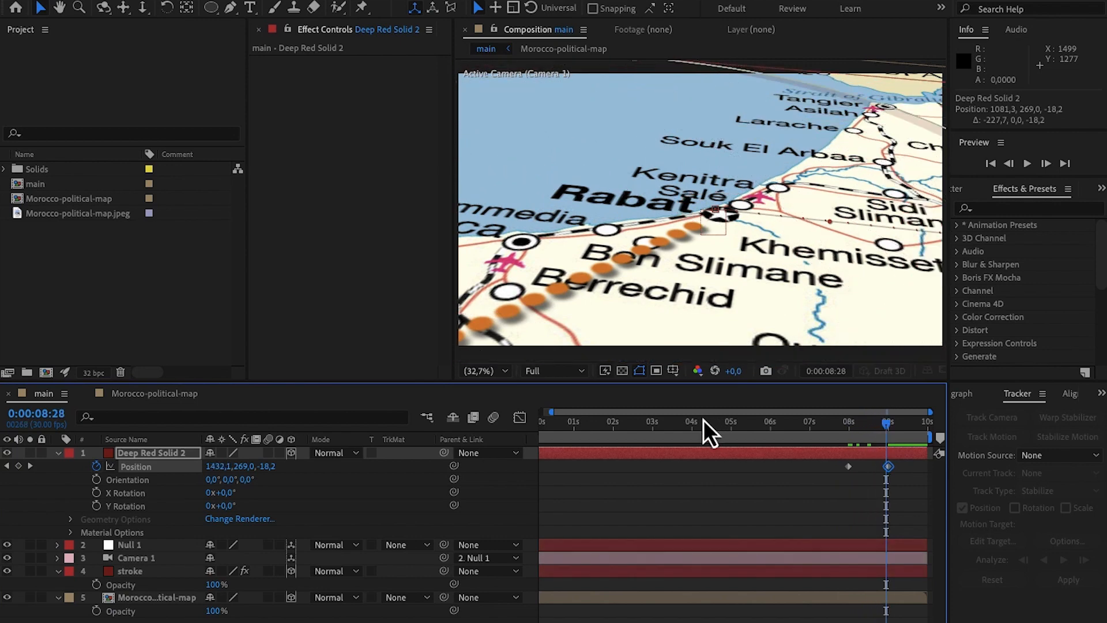
Add map 2.png from the 1st youtube project folder in Finder as the top layer, with the playhead at 0:00:09:00
{"action": "left_click", "coordinate": [58, 453]}
{"action": "left_click", "coordinate": [61, 595]}
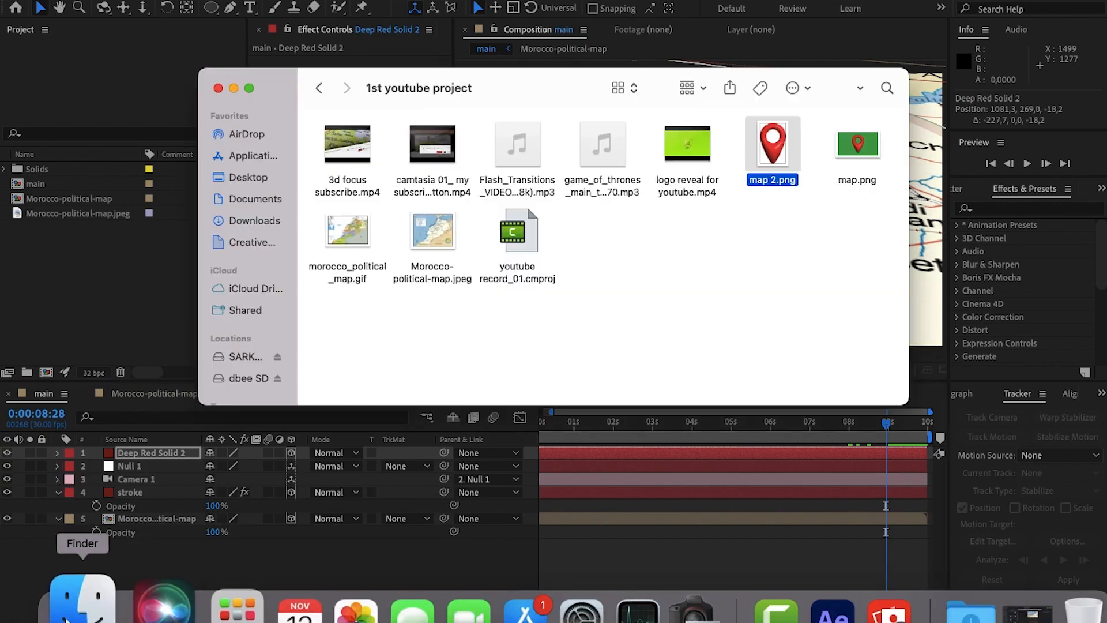
{"action": "left_click_drag", "start_coordinate": [775, 167], "coordinate": [95, 446]}
{"action": "key", "text": "Page_Down"}
{"action": "key", "text": "Page_Down"}
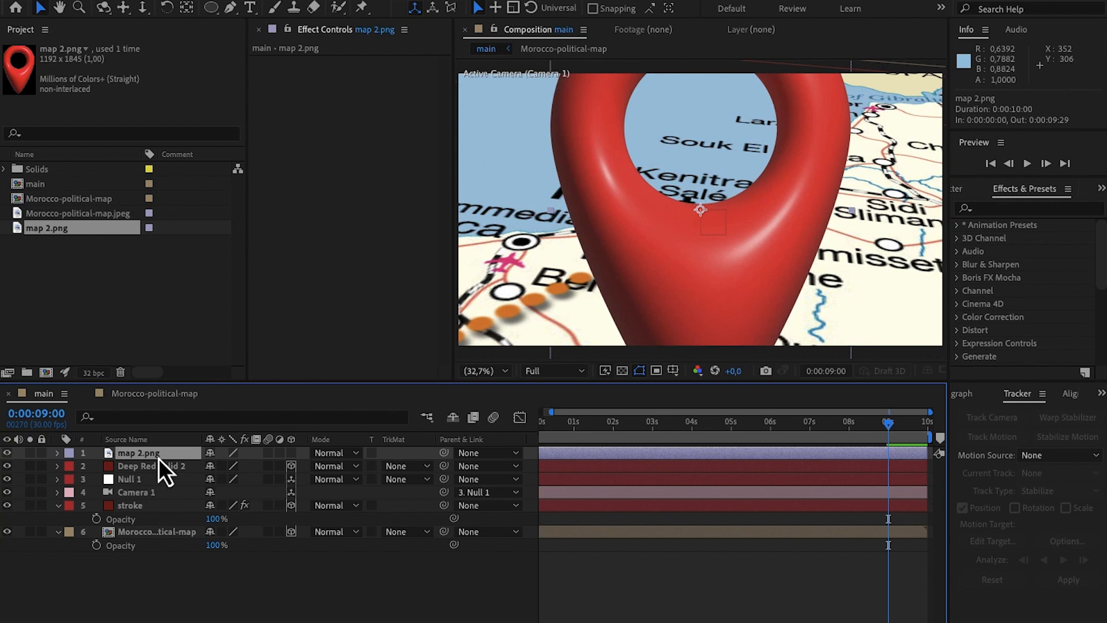
Scale the map 2.png pin layer to 7% and make it a 3D layer
{"action": "key", "text": "s"}
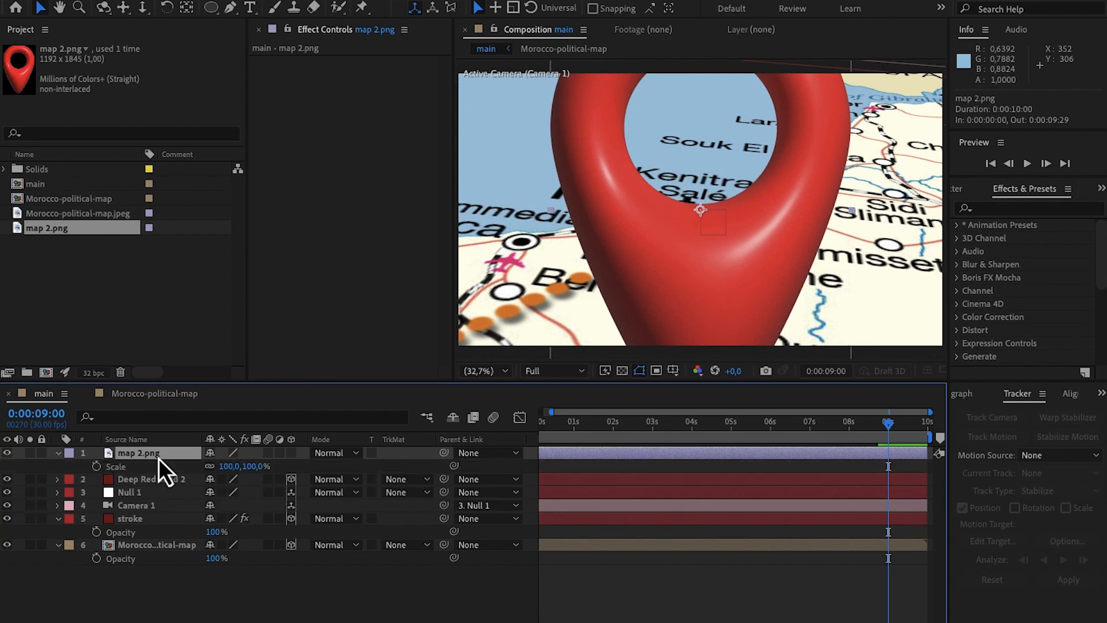
{"action": "left_click_drag", "start_coordinate": [245, 466], "coordinate": [186, 472]}
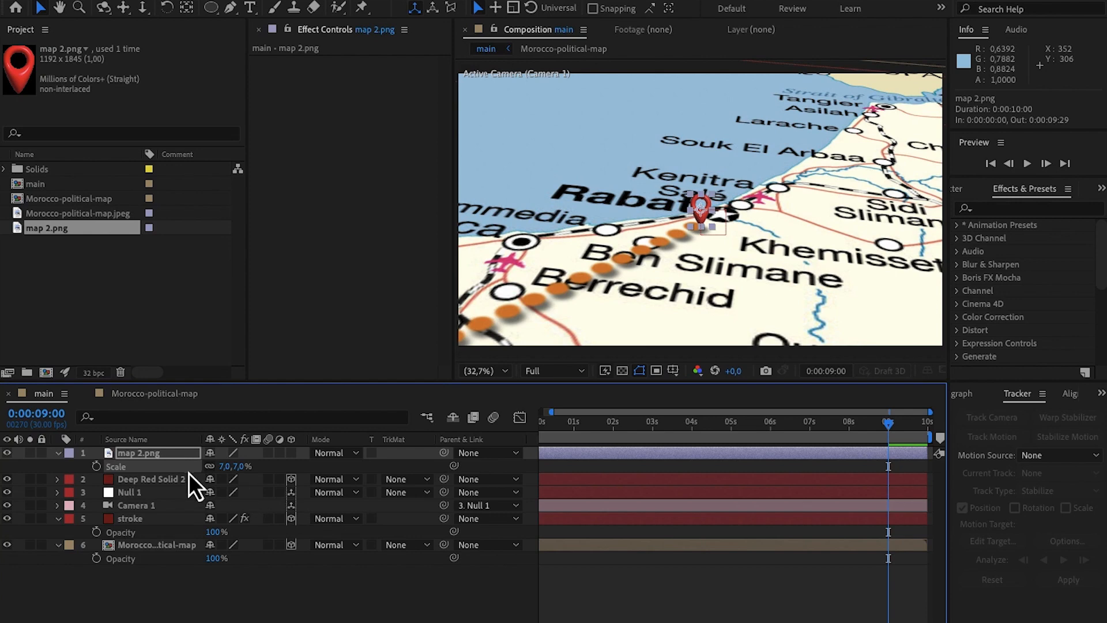
{"action": "left_click", "coordinate": [292, 454]}
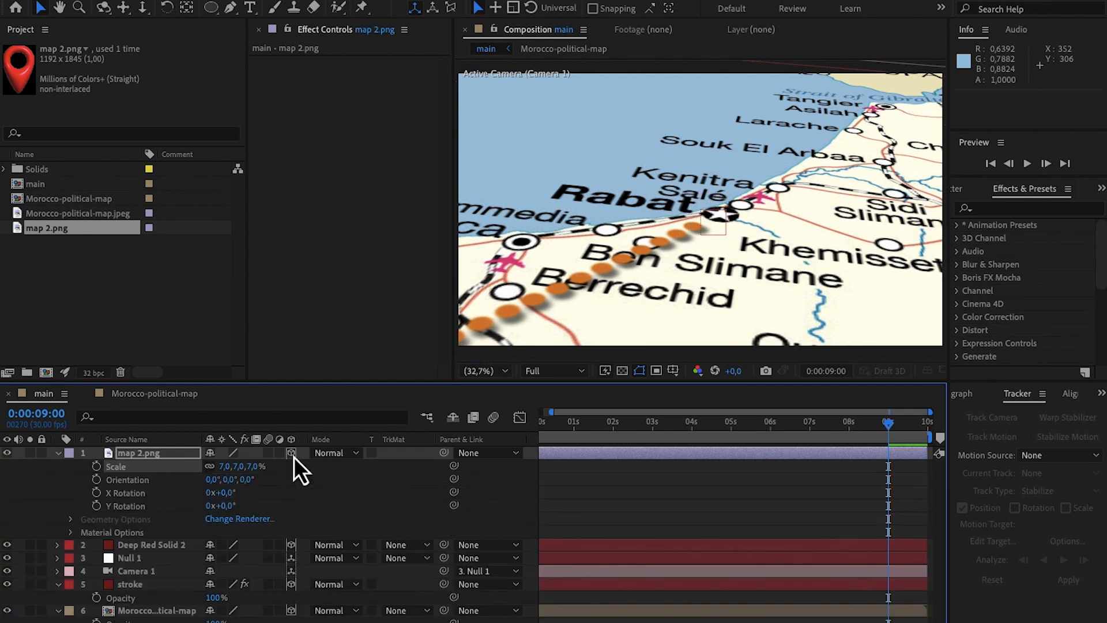
{"action": "scroll", "coordinate": [728, 244], "scroll_direction": "down", "scroll_amount": 6}
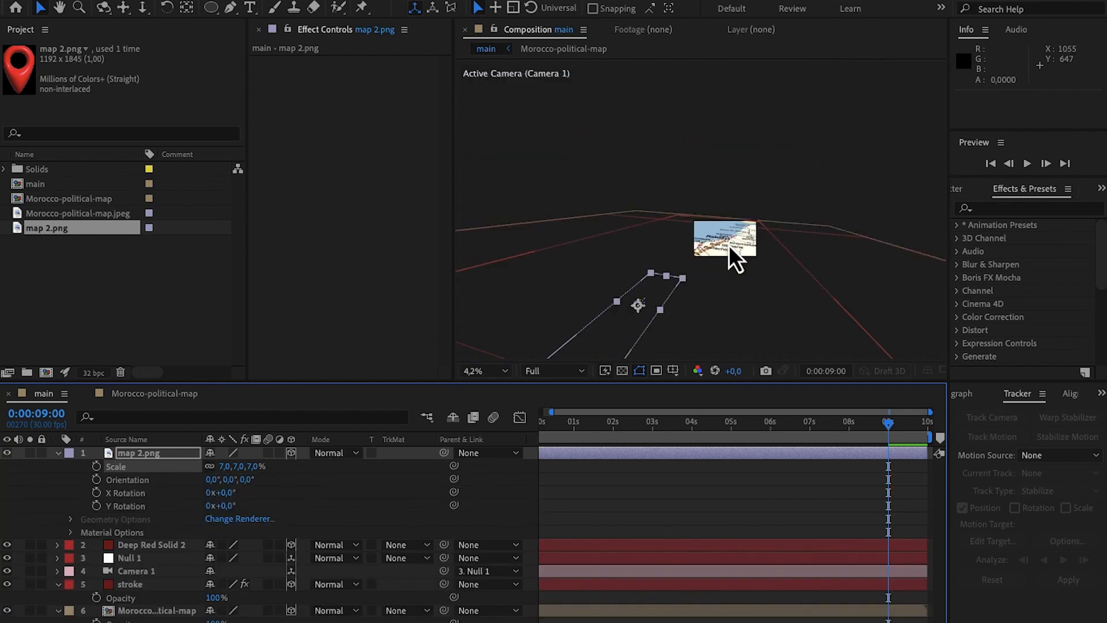
Reveal the pin's Position, set it to 1074, 244, 0 over Rabat, and fit the composition in the view
{"action": "left_click", "coordinate": [147, 454]}
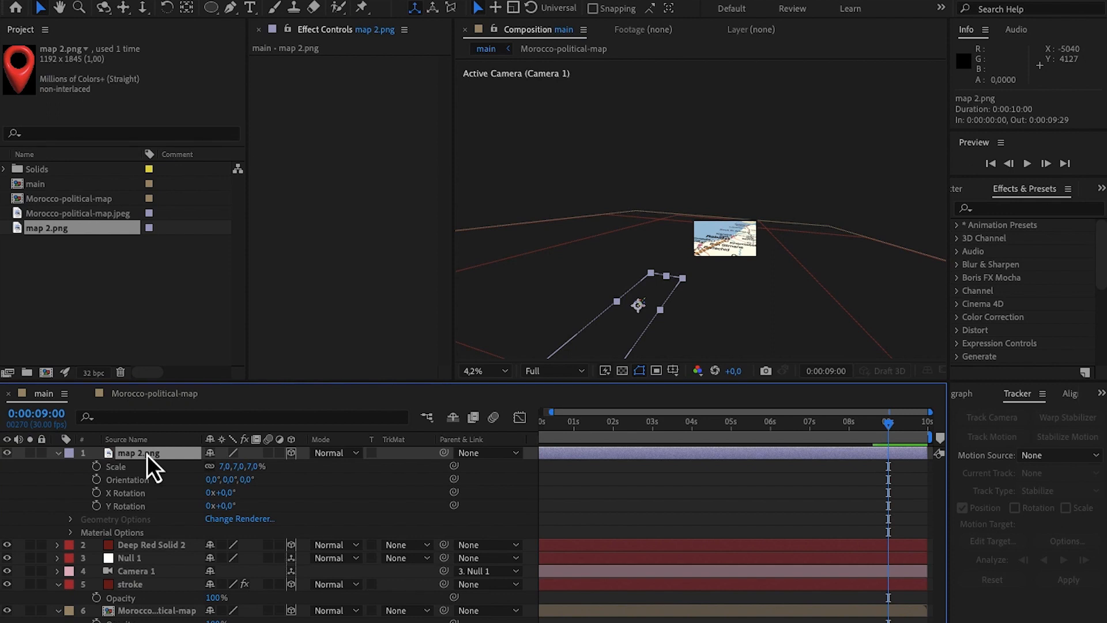
{"action": "key", "text": "shift+p"}
{"action": "left_click_drag", "start_coordinate": [216, 467], "coordinate": [304, 456]}
{"action": "left_click_drag", "start_coordinate": [236, 466], "coordinate": [26, 455]}
{"action": "left_click", "coordinate": [487, 371]}
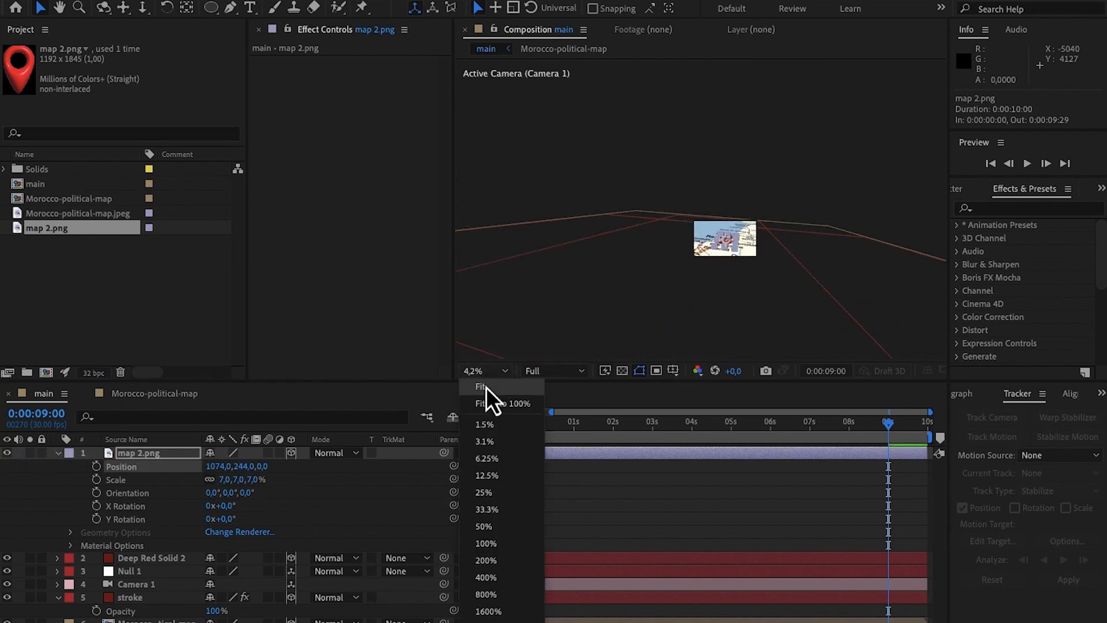
{"action": "left_click", "coordinate": [486, 388]}
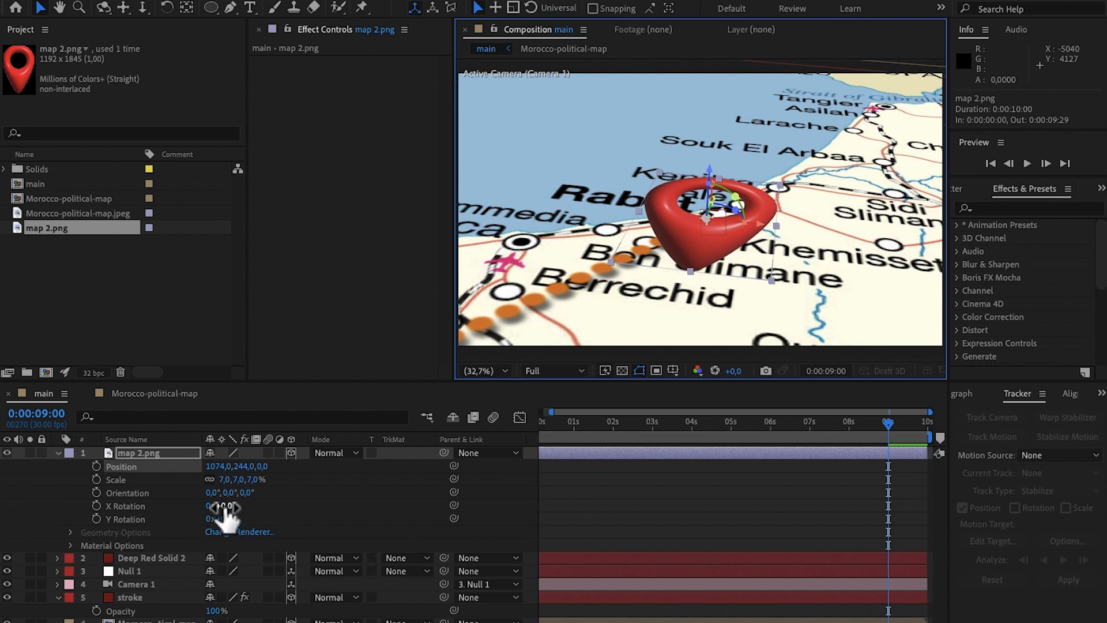
Stand the pin upright with an X Rotation of 76°, set its Z Position to -80 and scale it to 1%
{"action": "left_click_drag", "start_coordinate": [224, 507], "coordinate": [279, 506]}
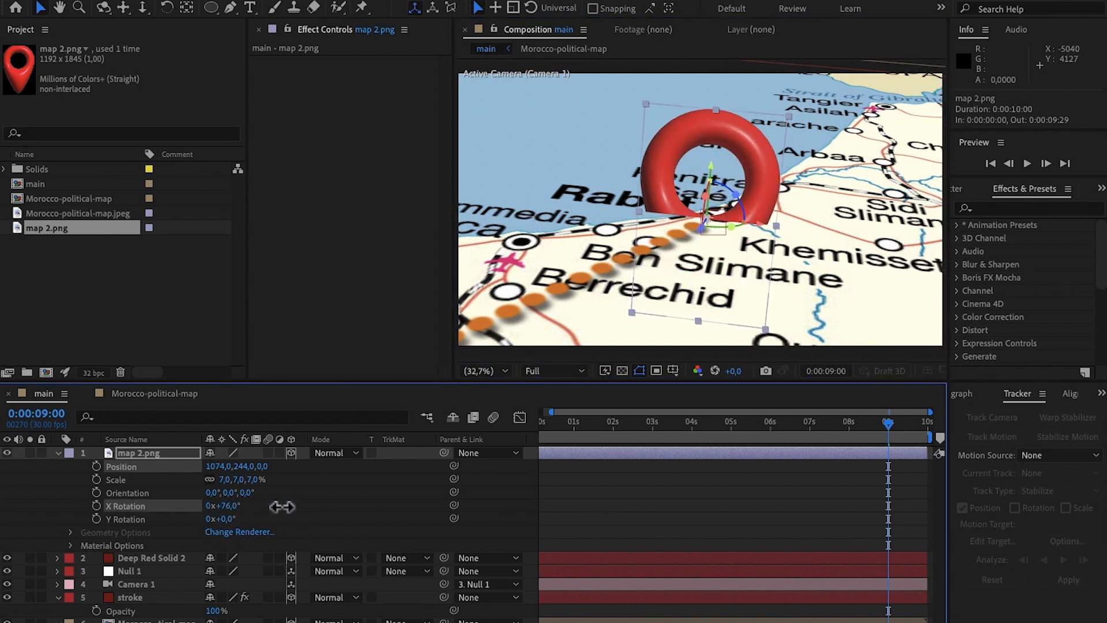
{"action": "left_click_drag", "start_coordinate": [265, 467], "coordinate": [245, 486]}
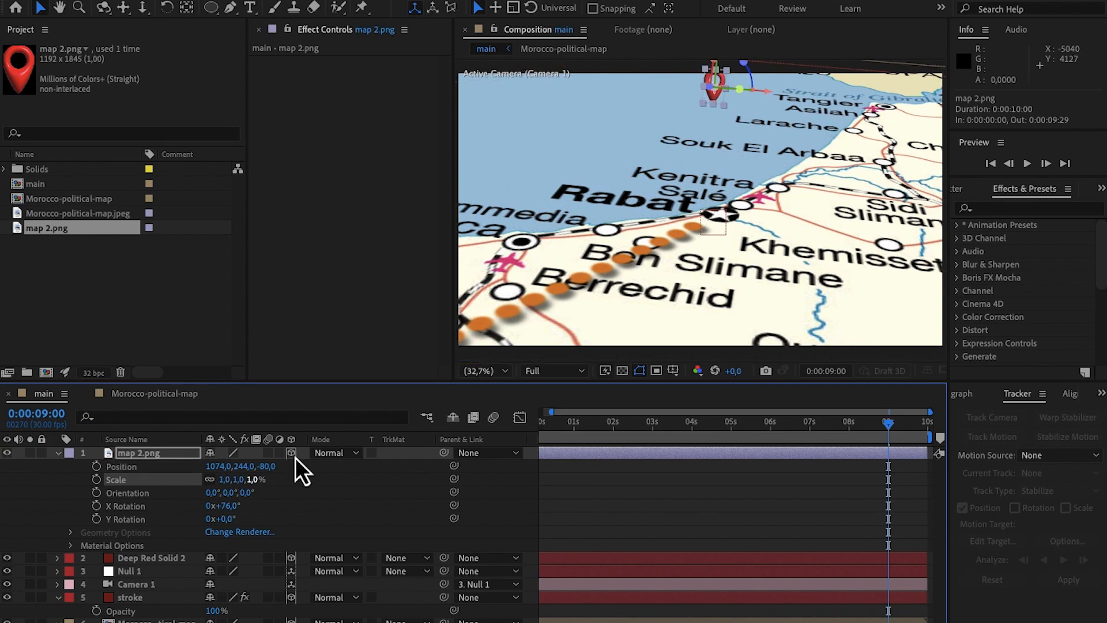
Adjust the pin's Position to 1094, 384, -78 so its tip sits on the Rabat marker
{"action": "left_click_drag", "start_coordinate": [217, 466], "coordinate": [369, 483]}
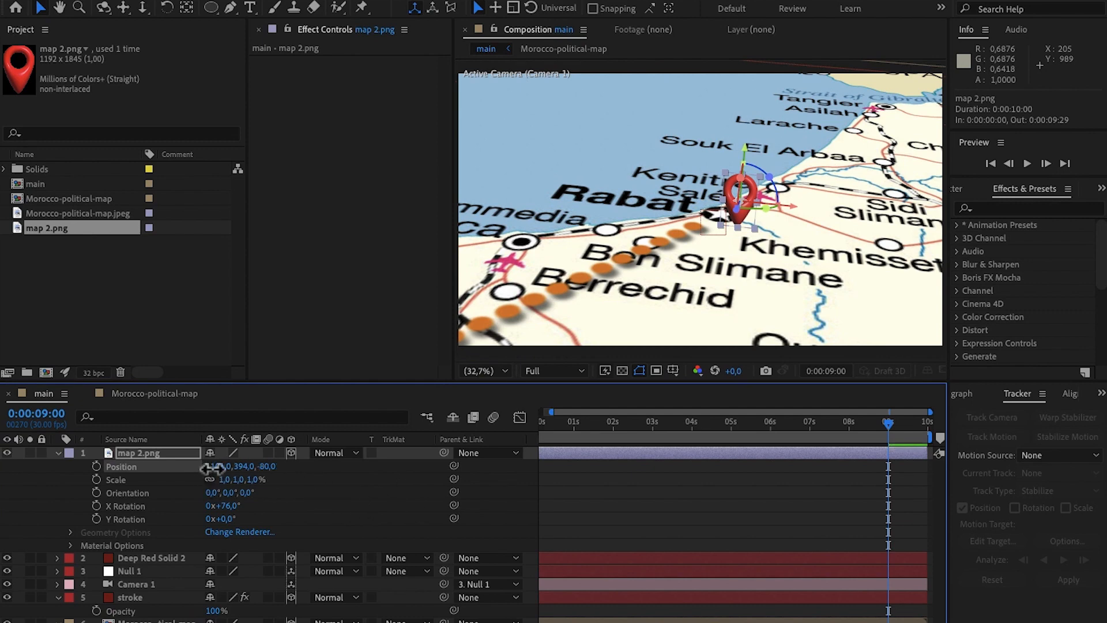
{"action": "left_click_drag", "start_coordinate": [210, 468], "coordinate": [232, 468]}
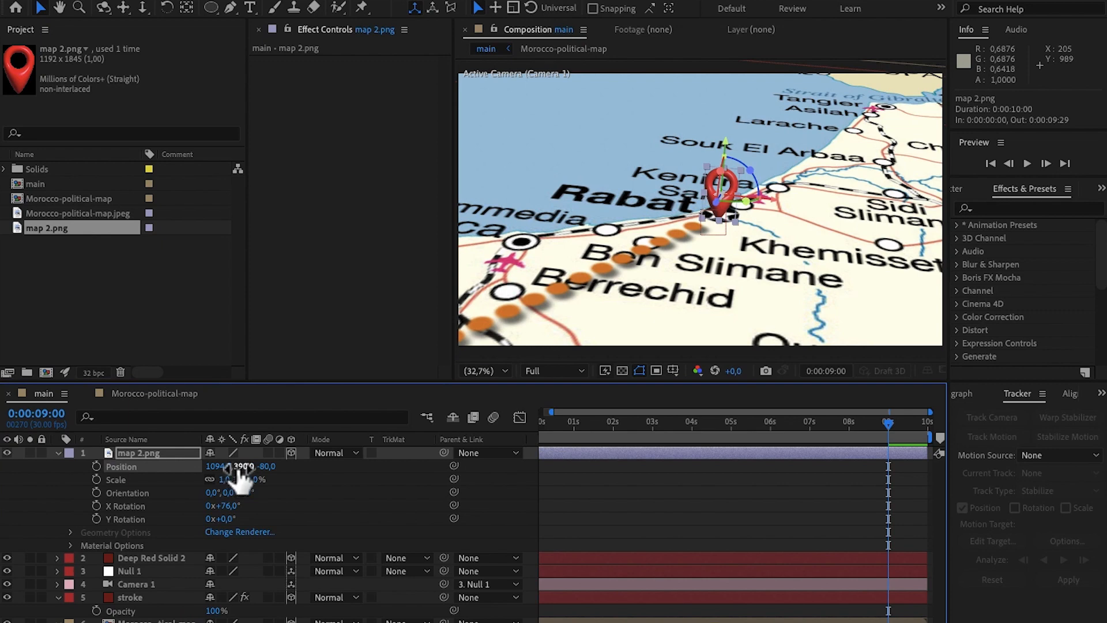
{"action": "left_click", "coordinate": [614, 530]}
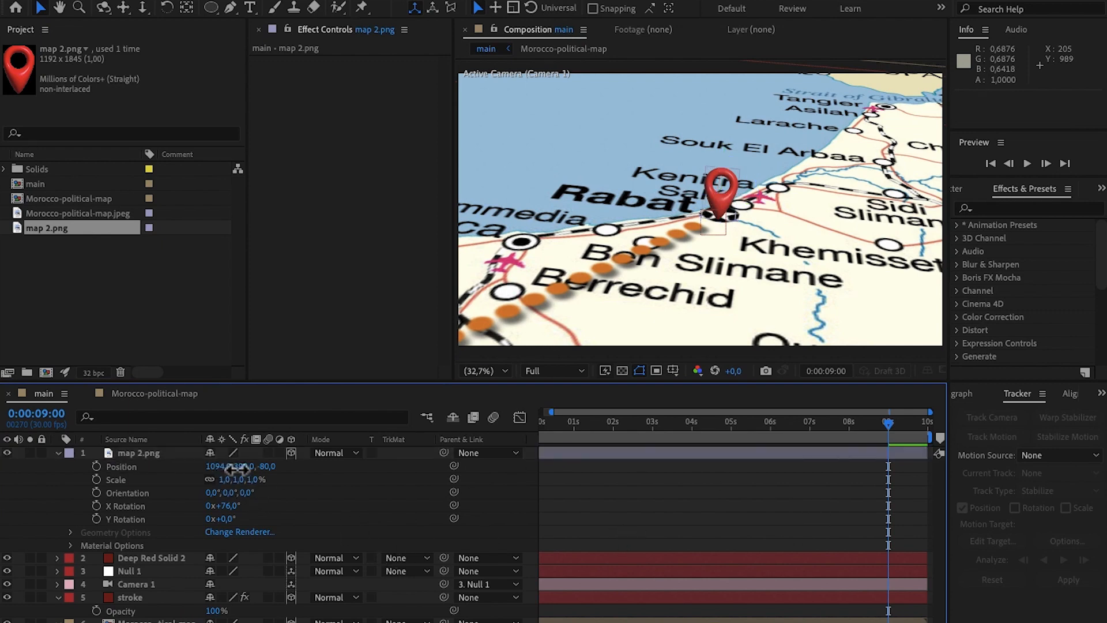
{"action": "left_click_drag", "start_coordinate": [233, 468], "coordinate": [230, 468]}
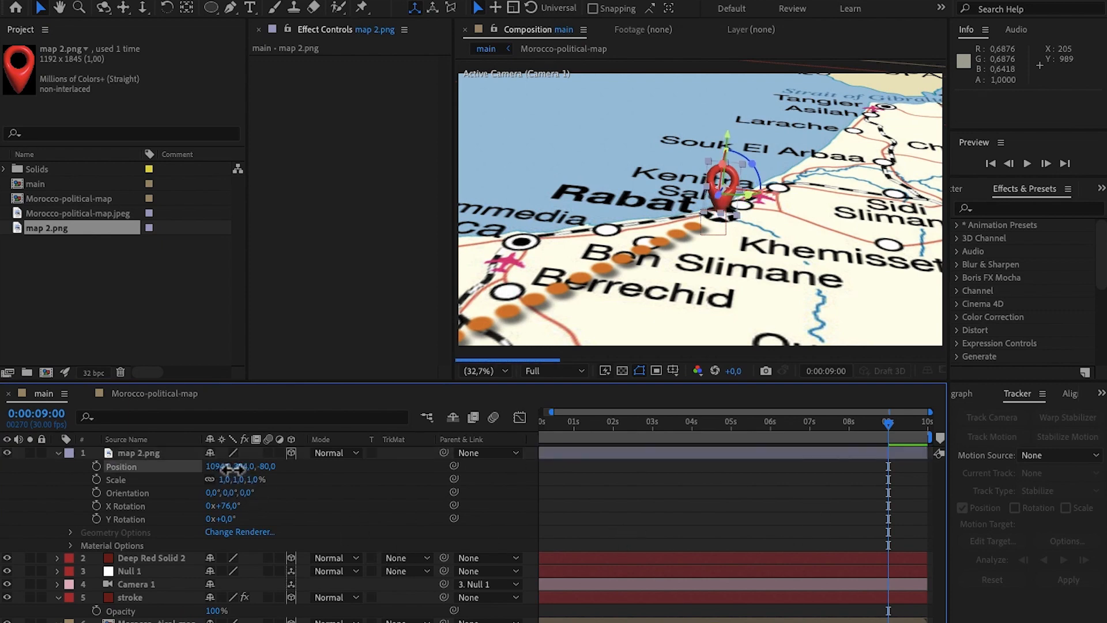
{"action": "left_click", "coordinate": [674, 521]}
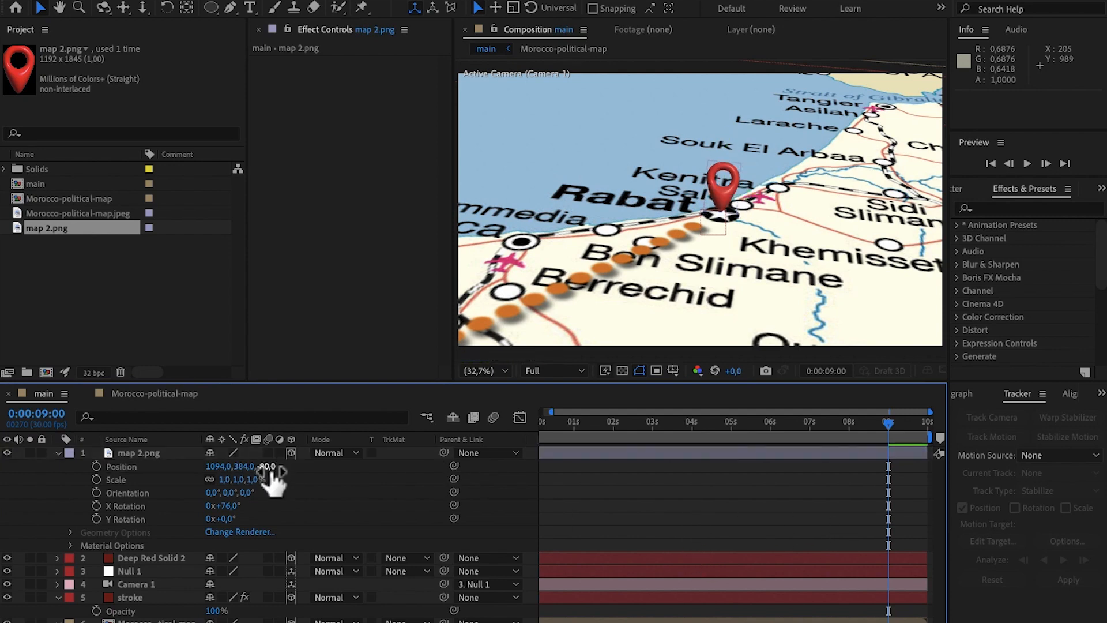
{"action": "left_click_drag", "start_coordinate": [266, 467], "coordinate": [270, 472]}
{"action": "left_click", "coordinate": [628, 490]}
Fade in the map 2.png pin with Opacity keyframes of 0% at 0:00:09:00 and 100% at 0:00:09:15, and scrub through the fade
{"action": "left_click", "coordinate": [157, 459]}
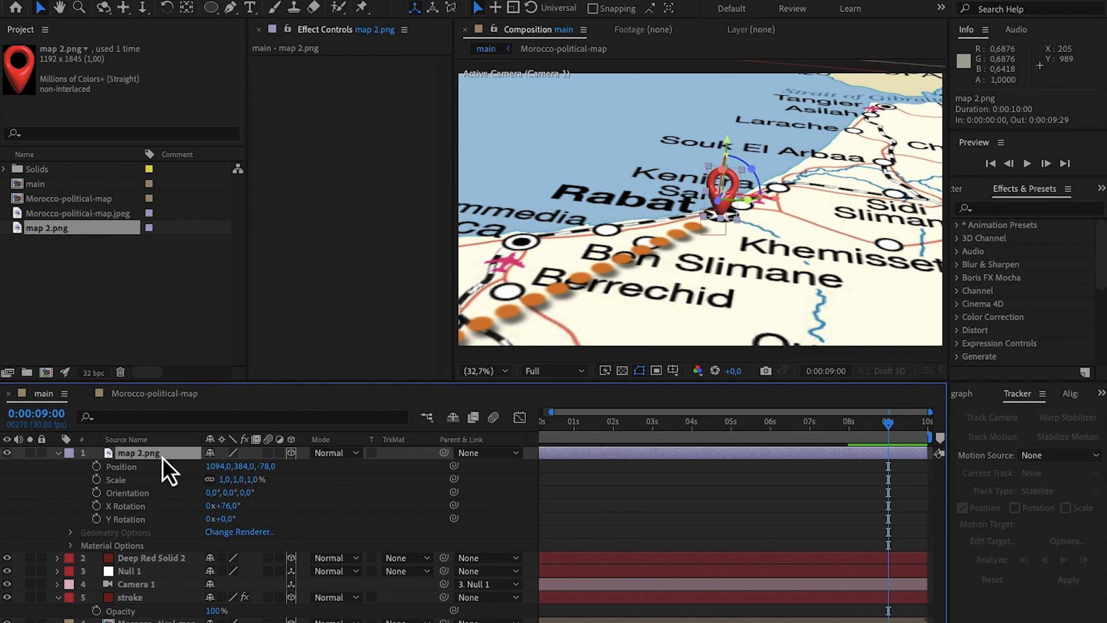
{"action": "key", "text": "shift+t"}
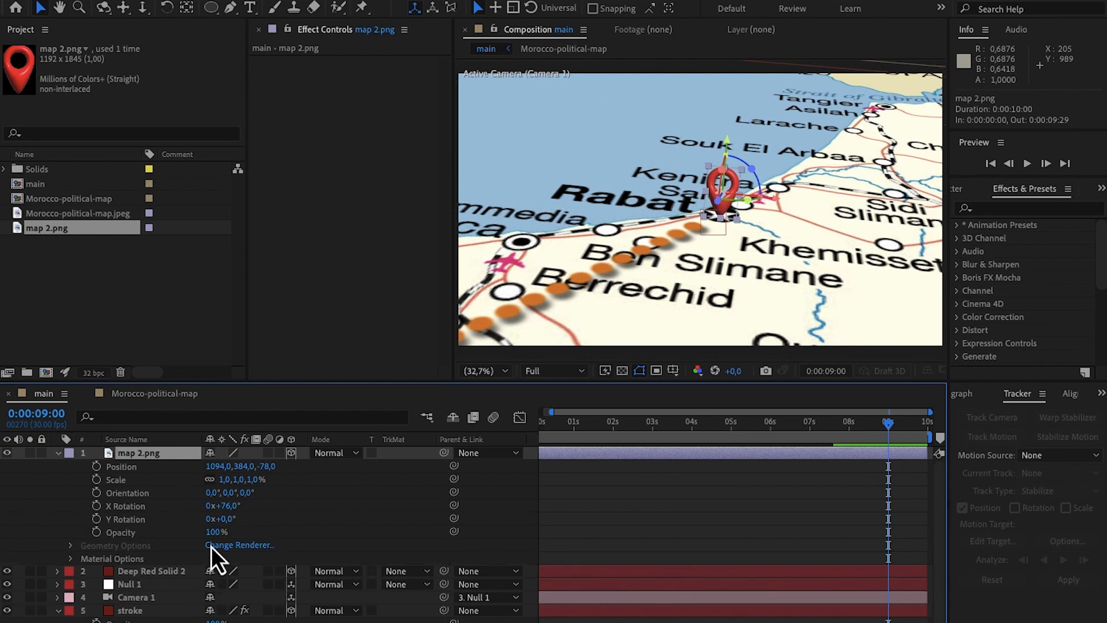
{"action": "left_click_drag", "start_coordinate": [889, 422], "coordinate": [908, 423]}
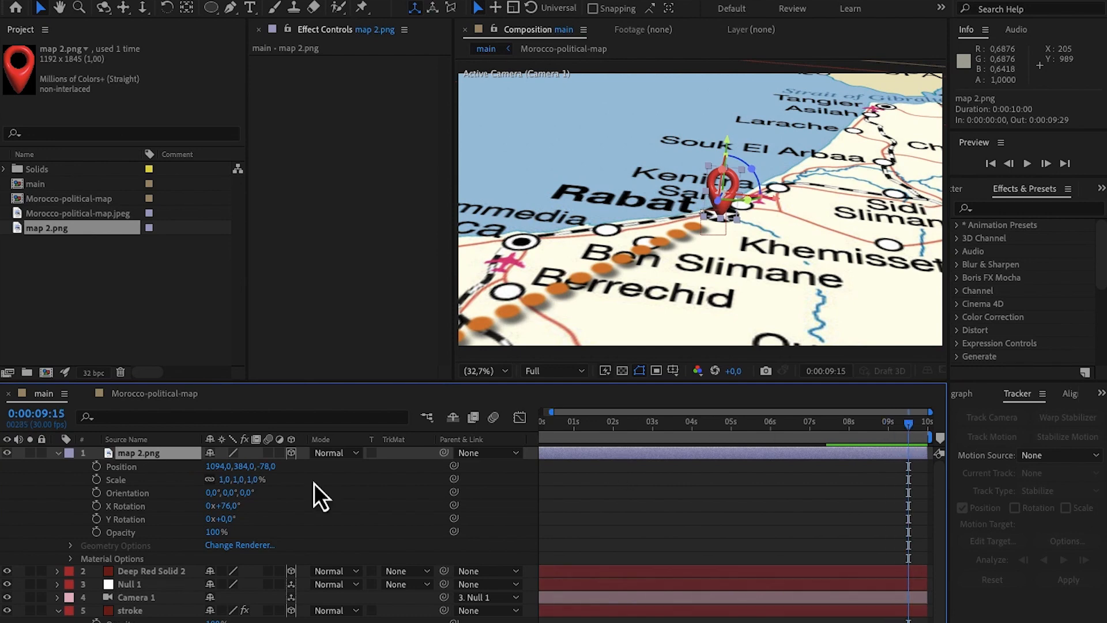
{"action": "left_click", "coordinate": [97, 531]}
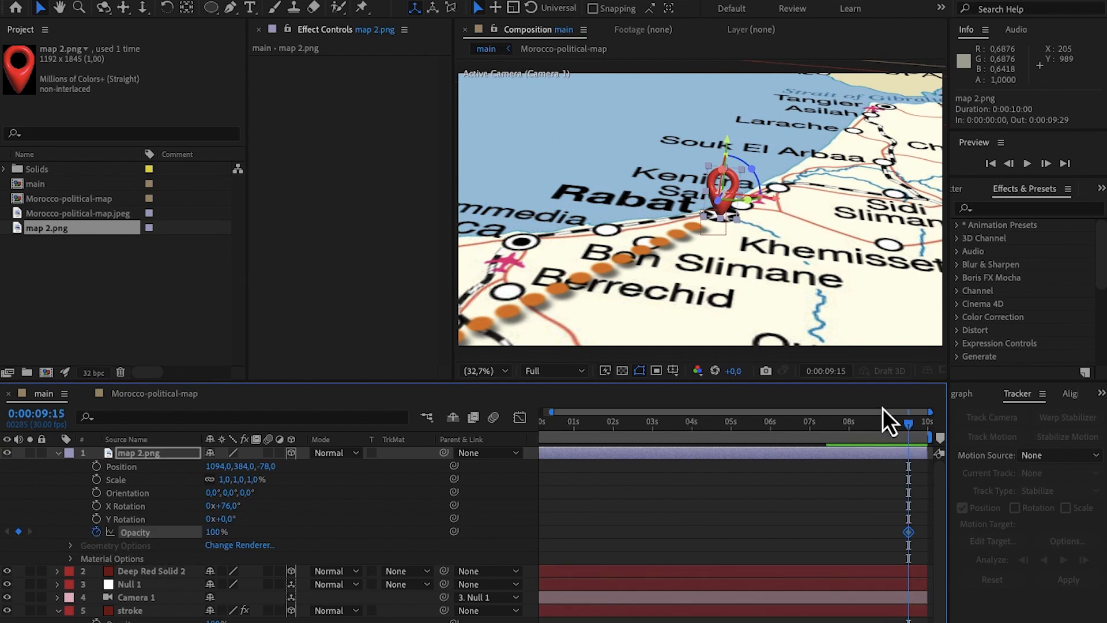
{"action": "left_click_drag", "start_coordinate": [909, 430], "coordinate": [890, 427]}
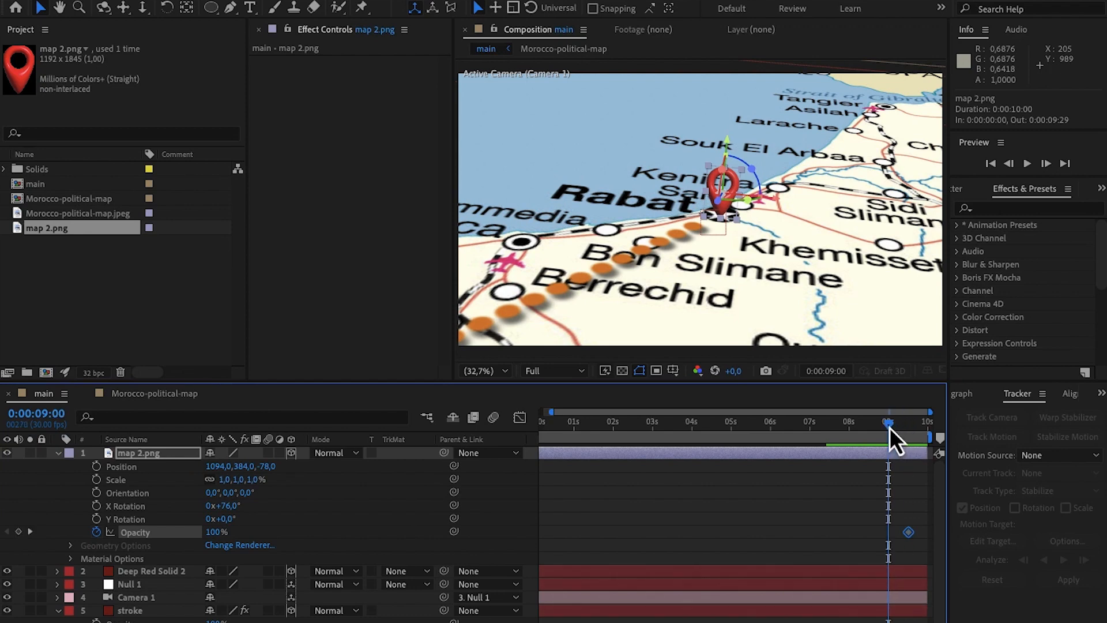
{"action": "type", "text": "0"}
{"action": "key", "text": "Return"}
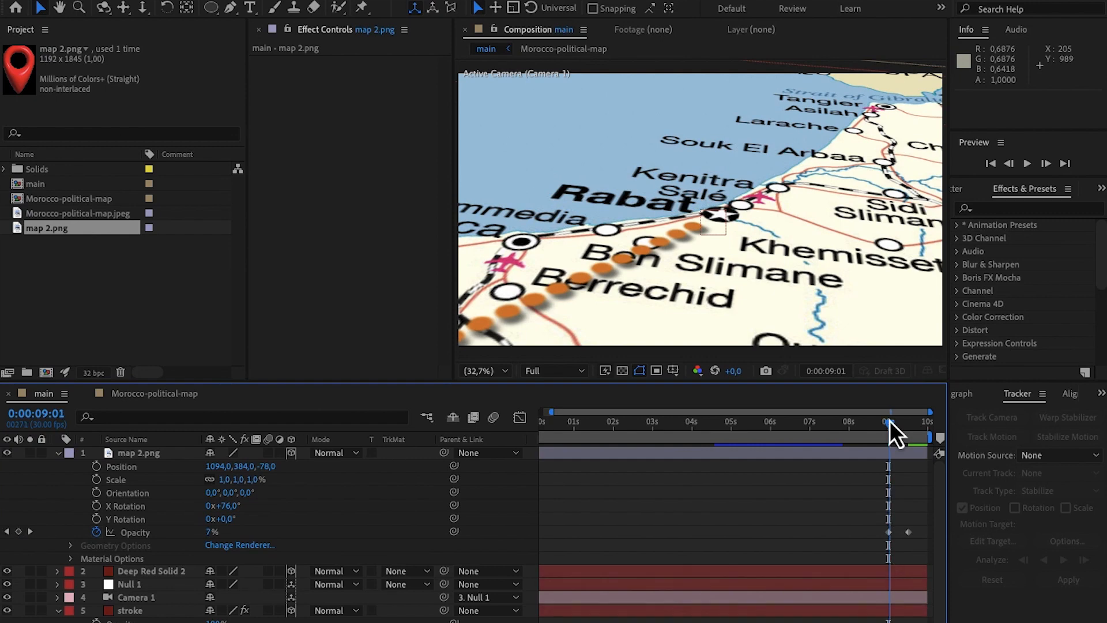
{"action": "left_click_drag", "start_coordinate": [890, 426], "coordinate": [913, 433]}
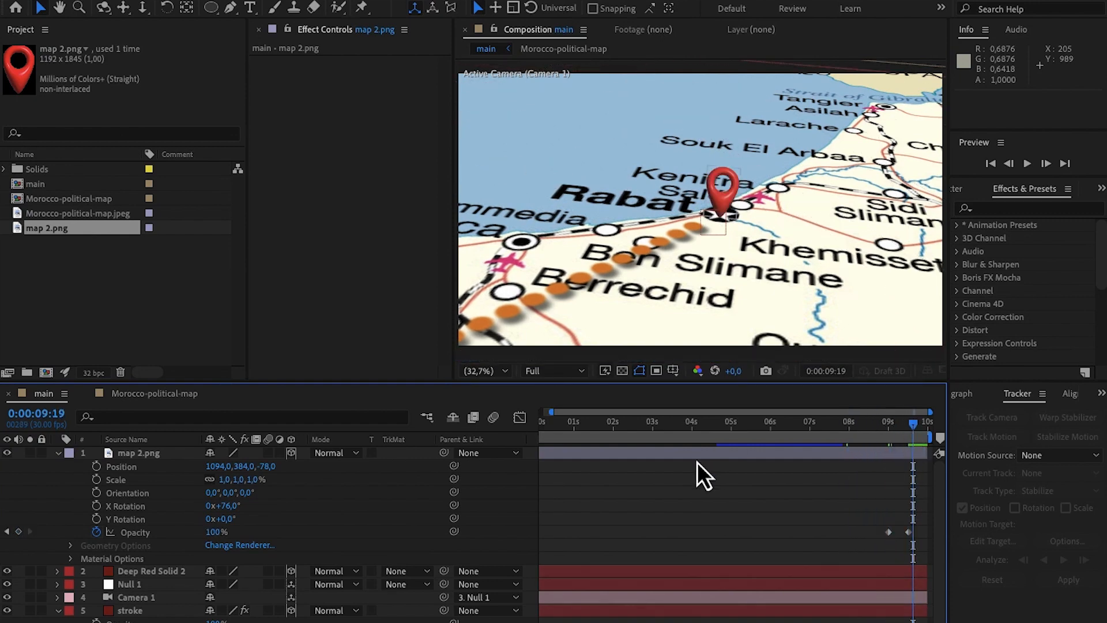